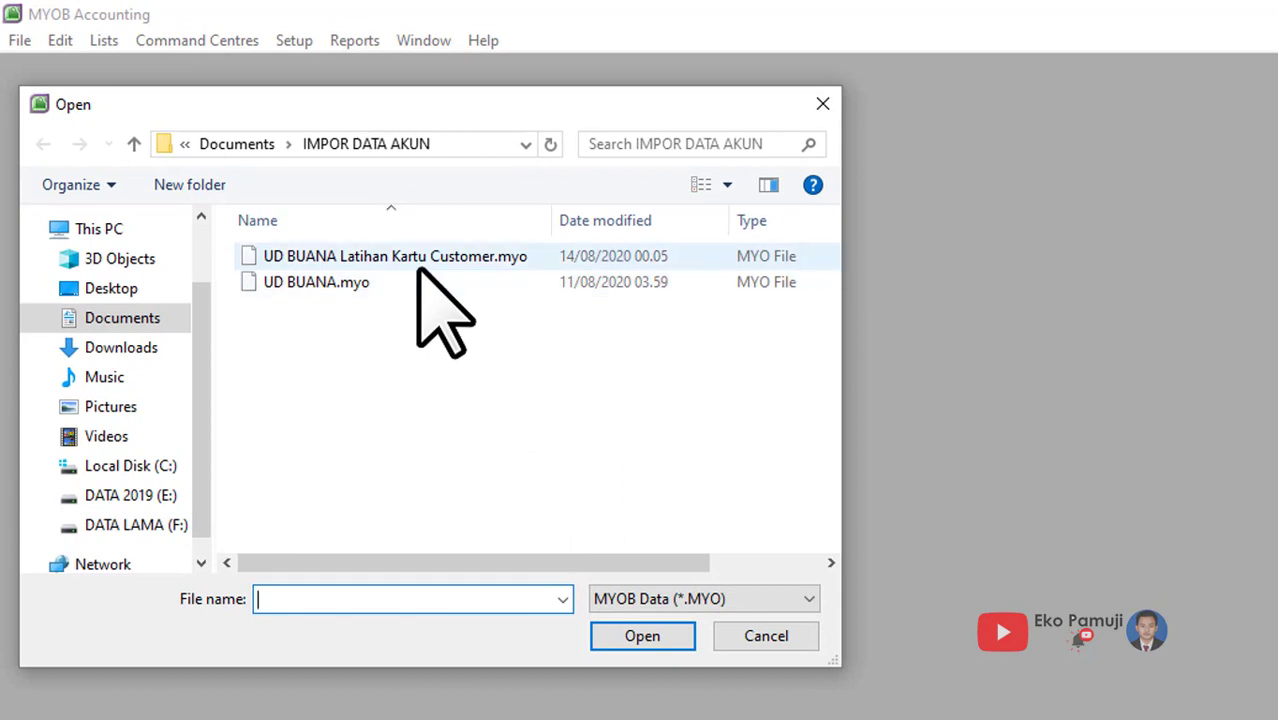
- Open the company file "UD BUANA Latihan Kartu Customer.myo" and sign on as Administrator
{"action": "left_click", "coordinate": [420, 268]}
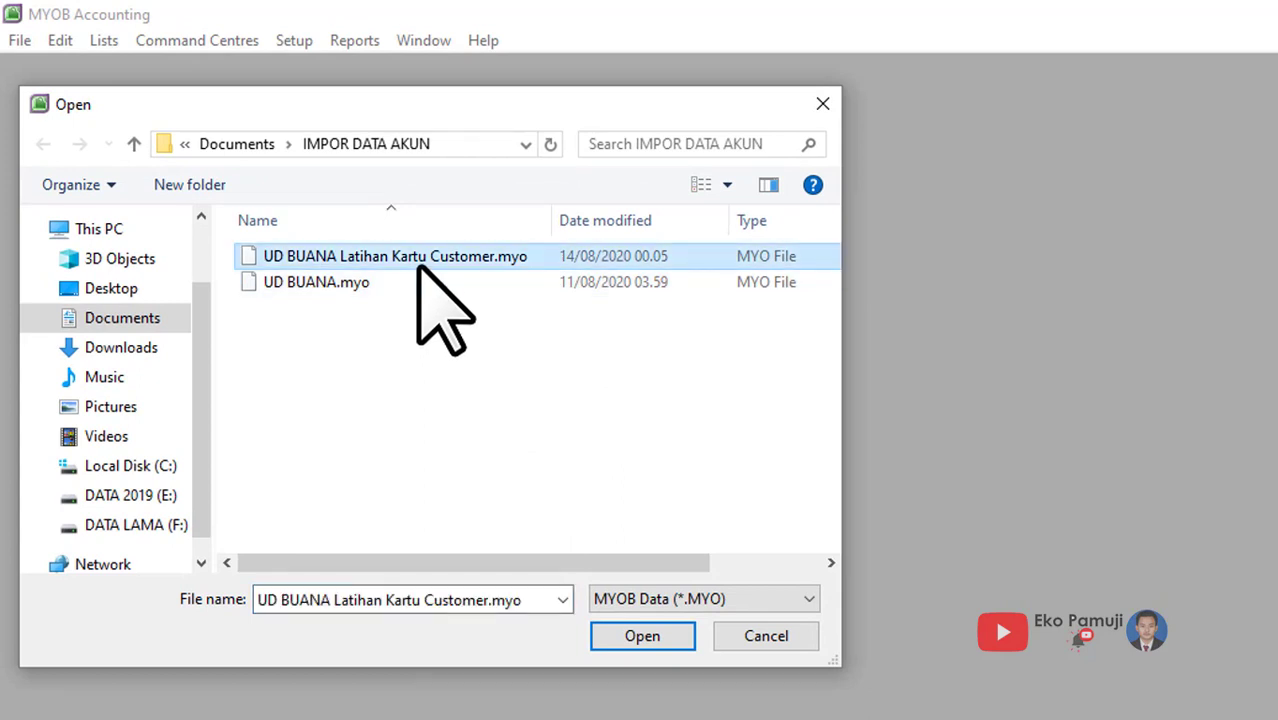
{"action": "left_click", "coordinate": [620, 636]}
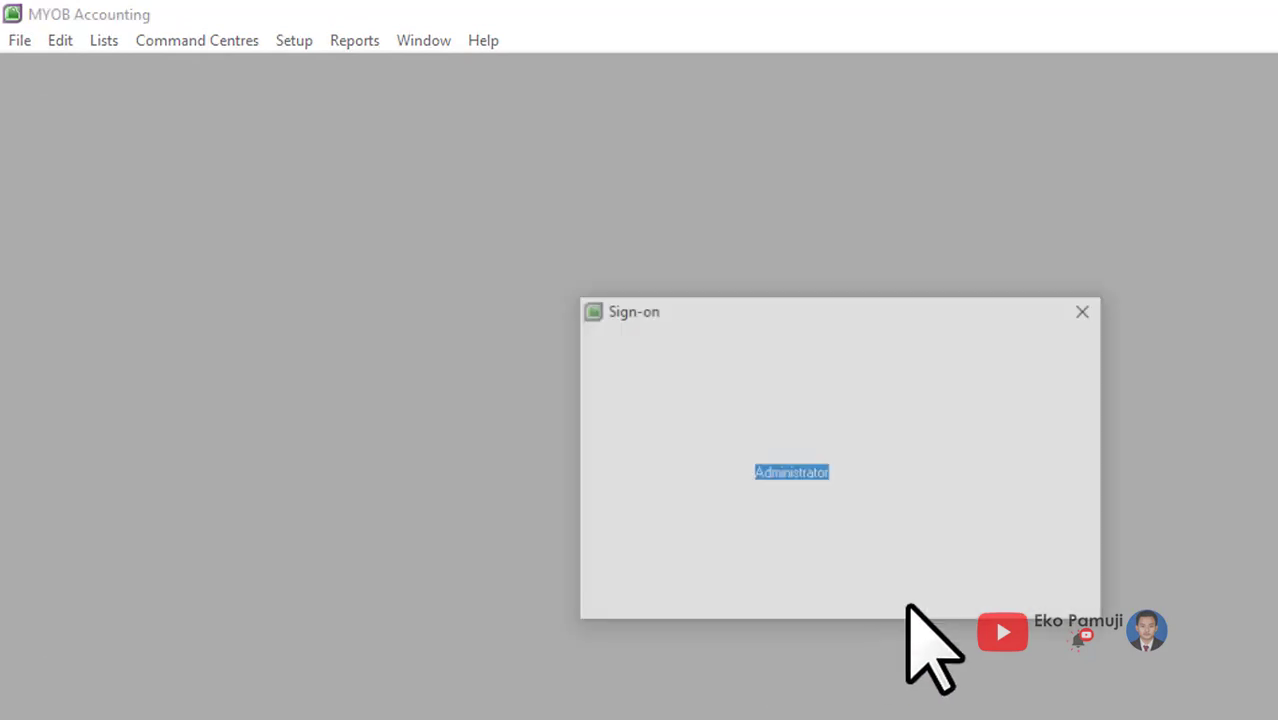
{"action": "left_click", "coordinate": [1000, 575]}
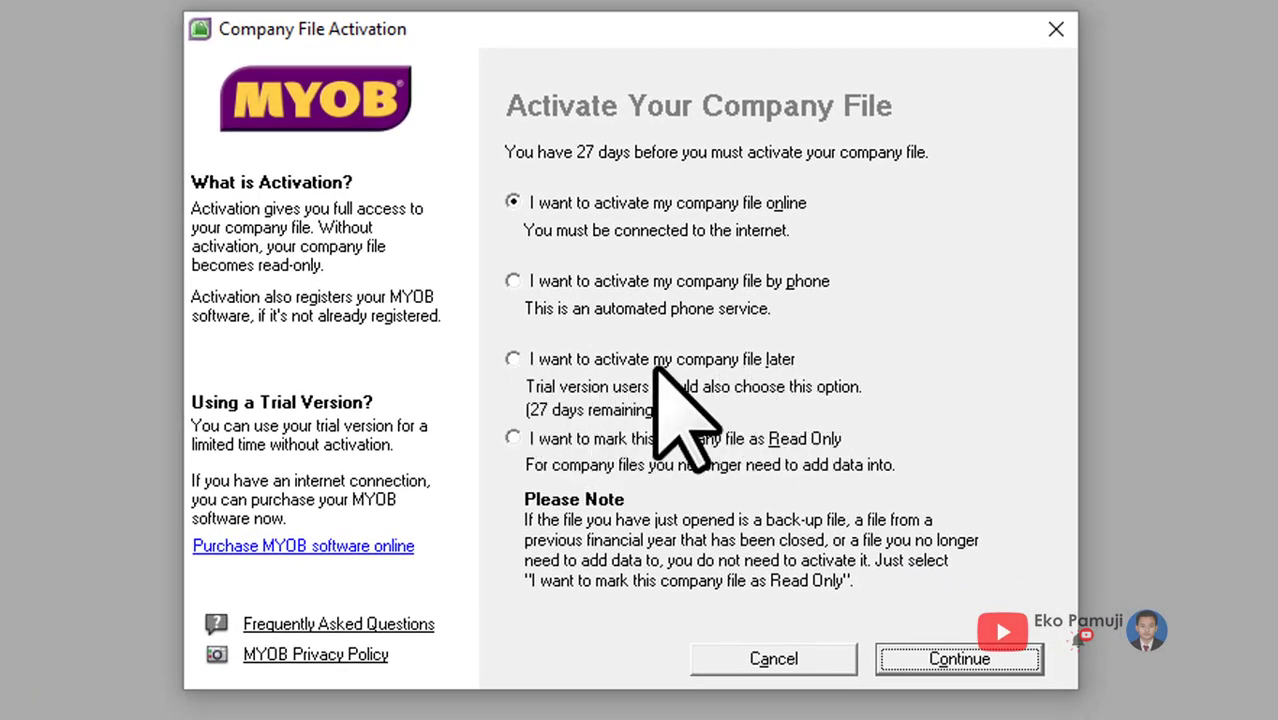
- Choose to activate the company file later and decline the data verification
{"action": "left_click", "coordinate": [512, 360]}
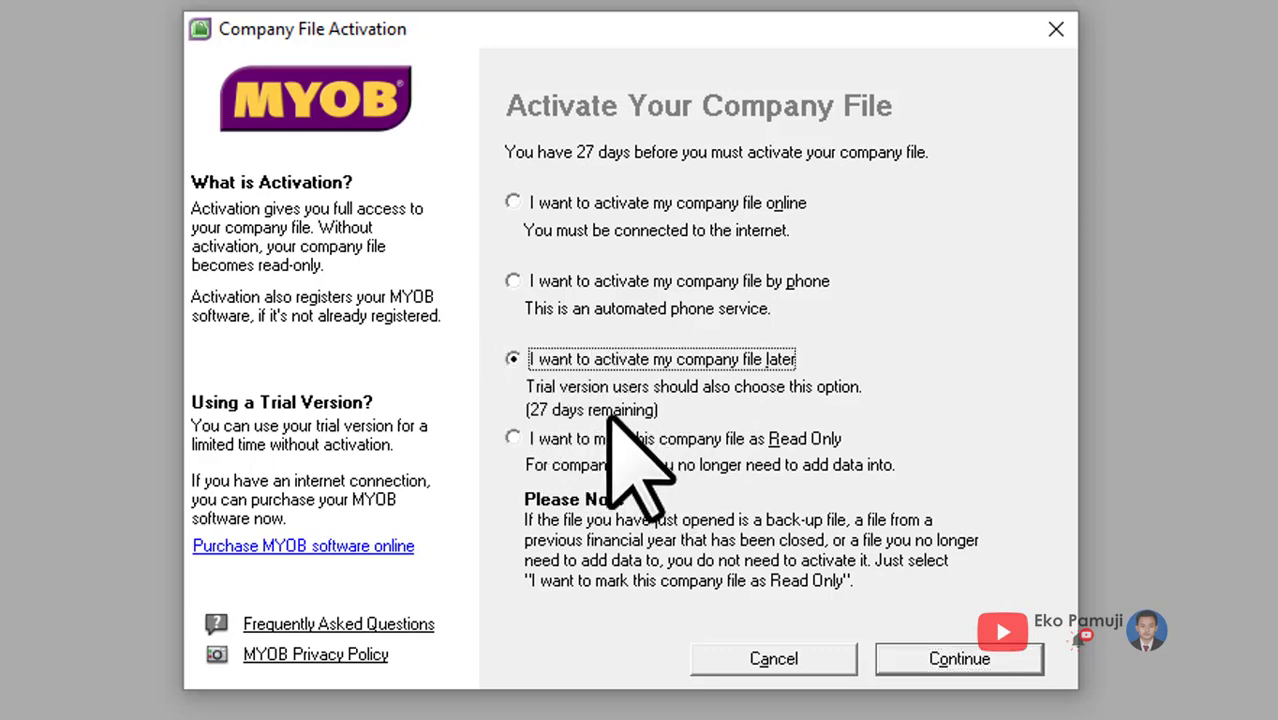
{"action": "left_click", "coordinate": [905, 658]}
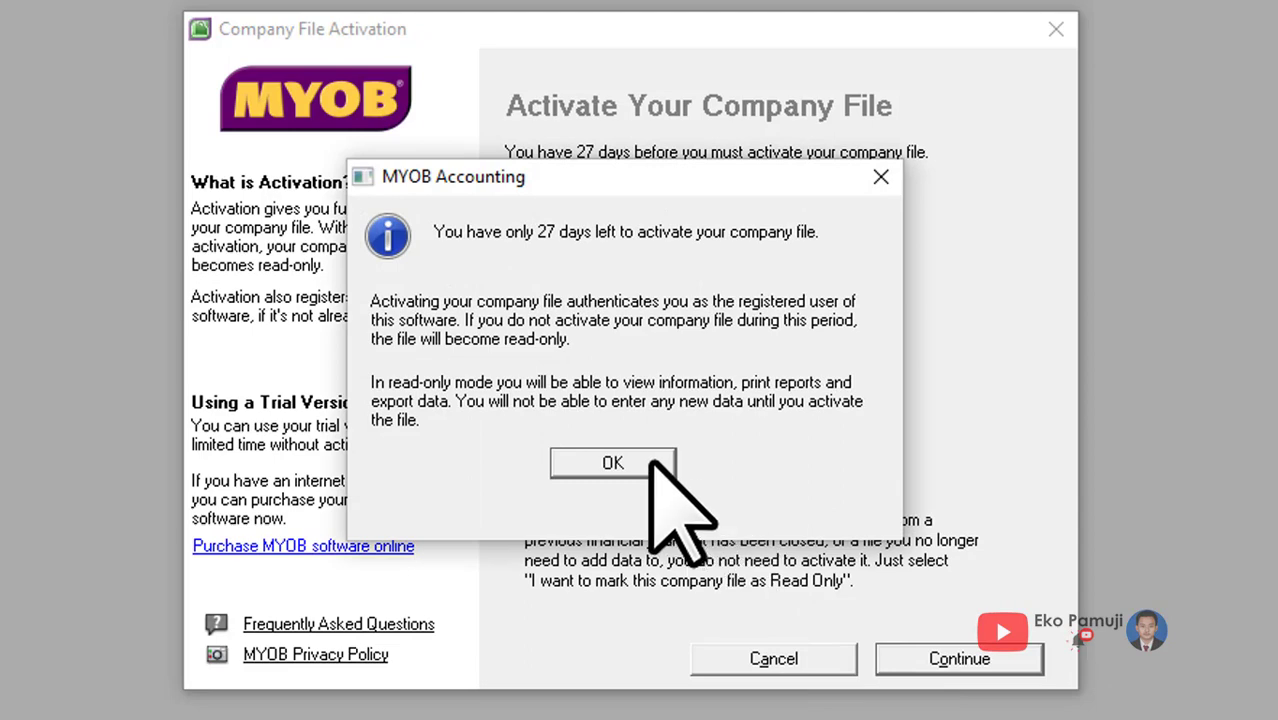
{"action": "left_click", "coordinate": [640, 463]}
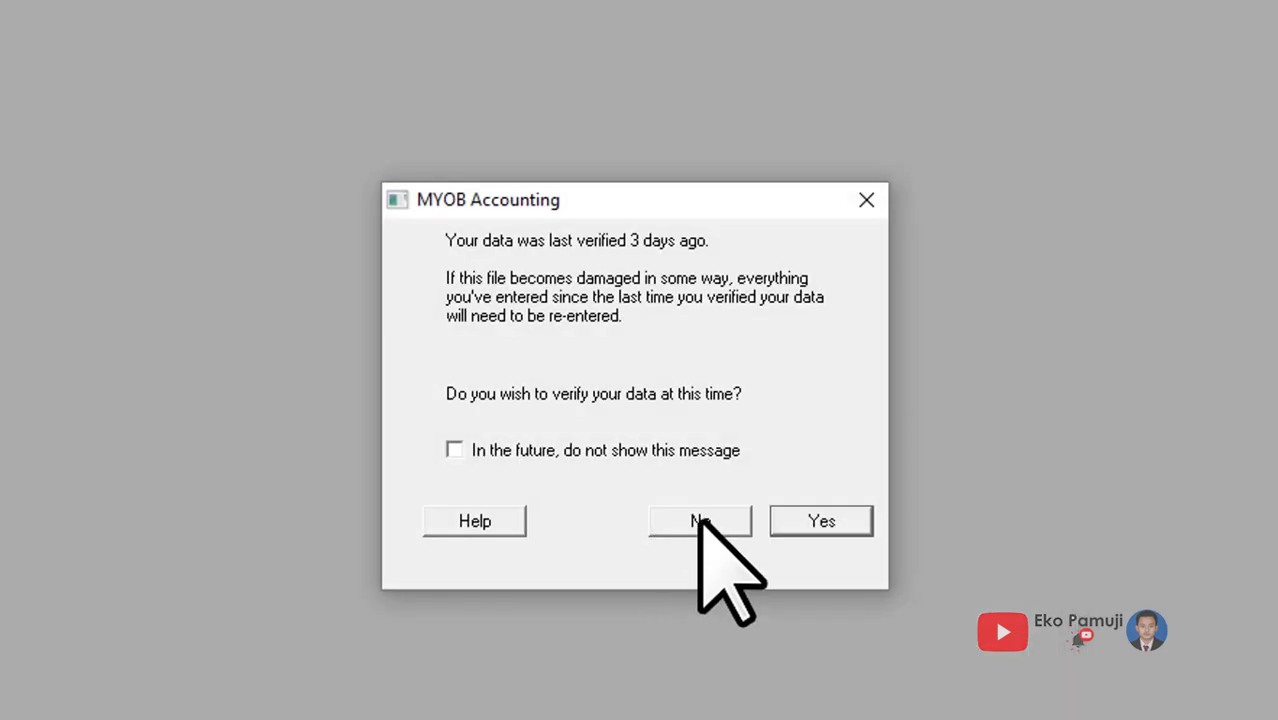
{"action": "left_click", "coordinate": [700, 521]}
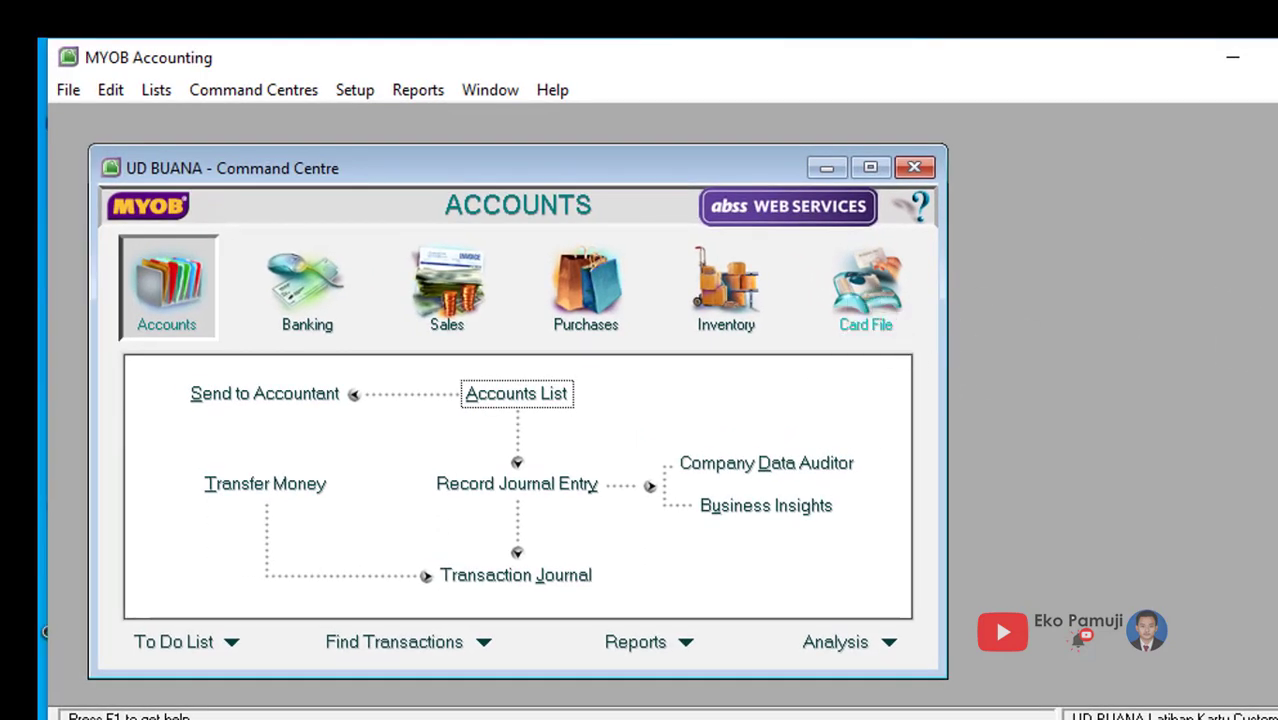
- Resize the MYOB window to sit beside the Word document and open the Customer list of the Card File's Cards List
{"action": "left_click_drag", "start_coordinate": [1270, 270], "coordinate": [948, 280]}
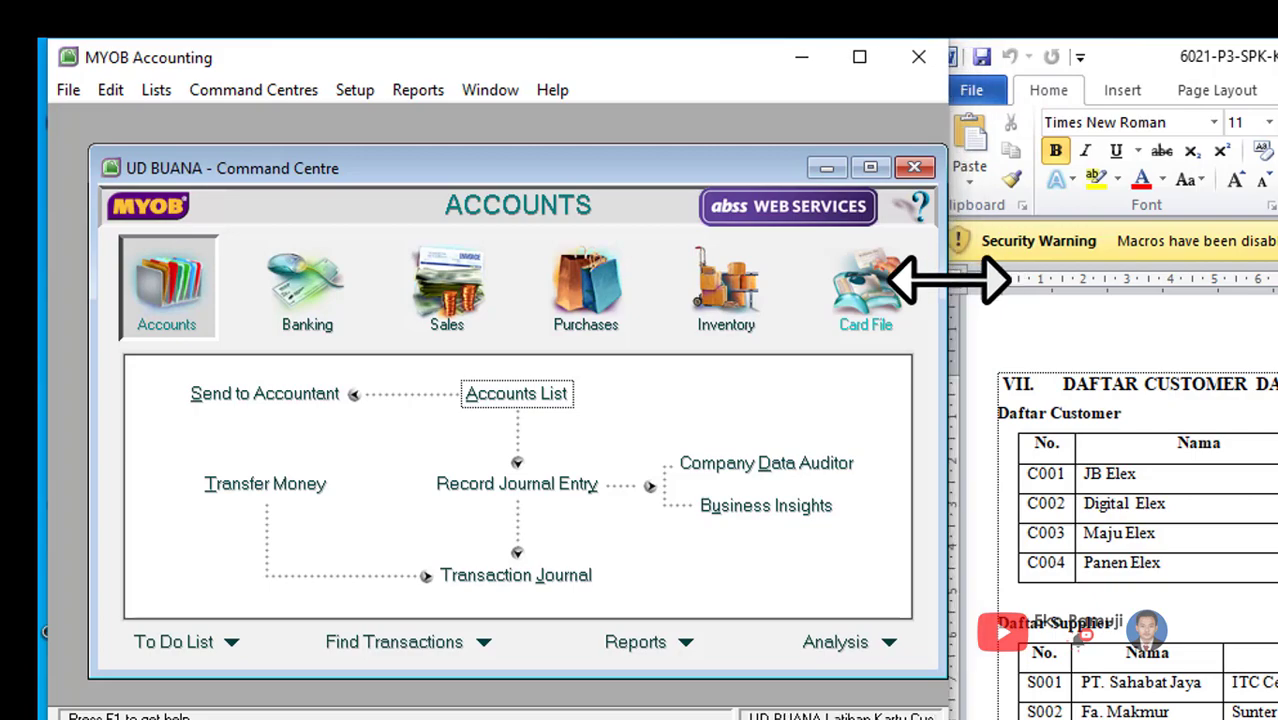
{"action": "left_click_drag", "start_coordinate": [665, 700], "coordinate": [665, 719]}
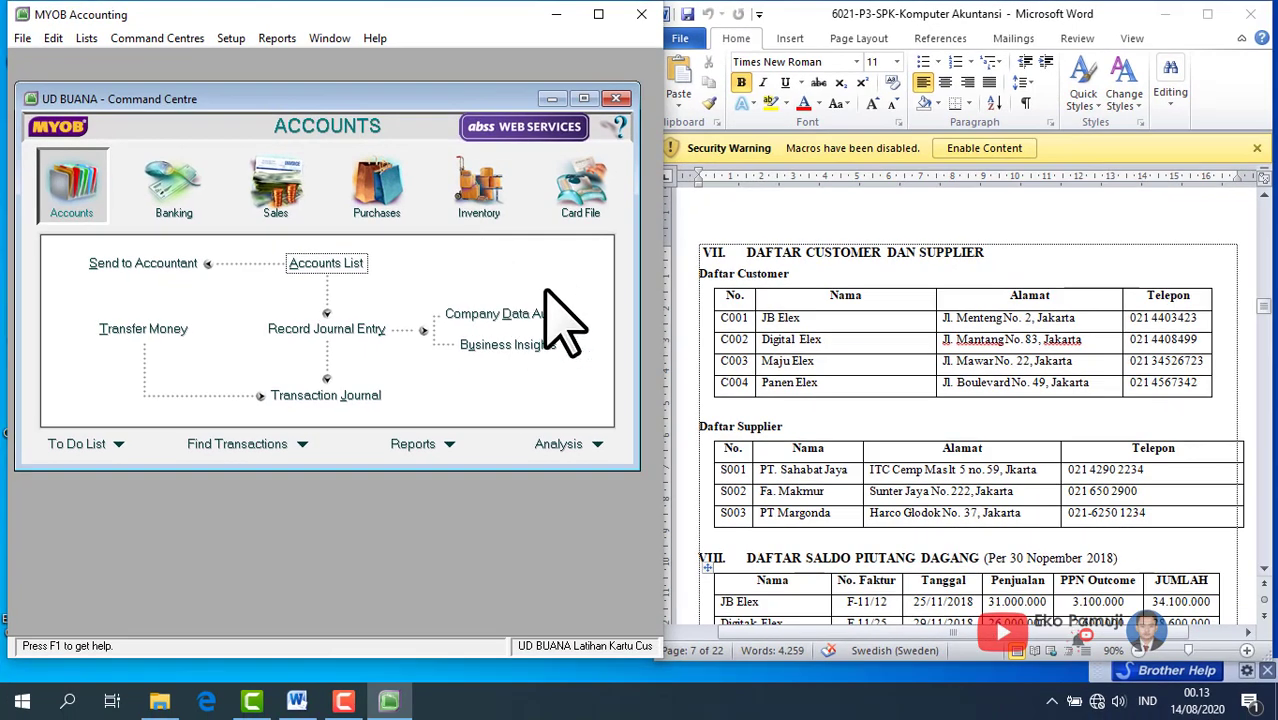
{"action": "left_click", "coordinate": [583, 215]}
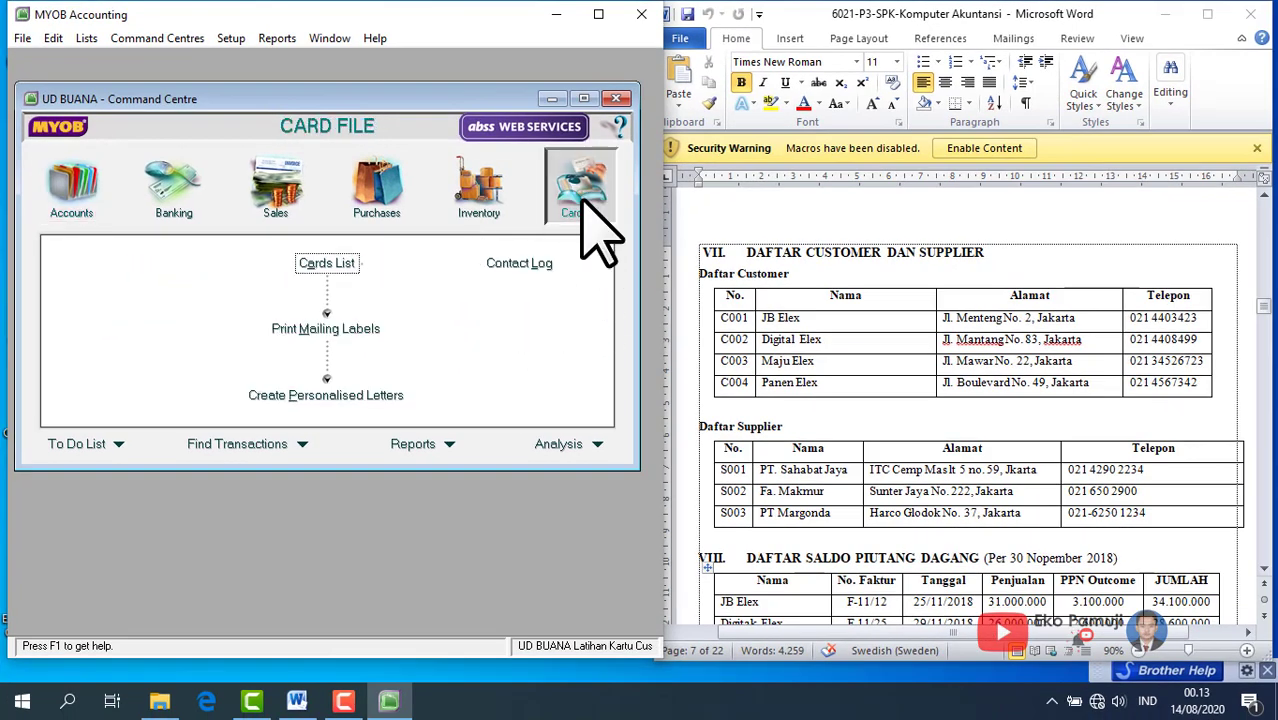
{"action": "left_click", "coordinate": [326, 264]}
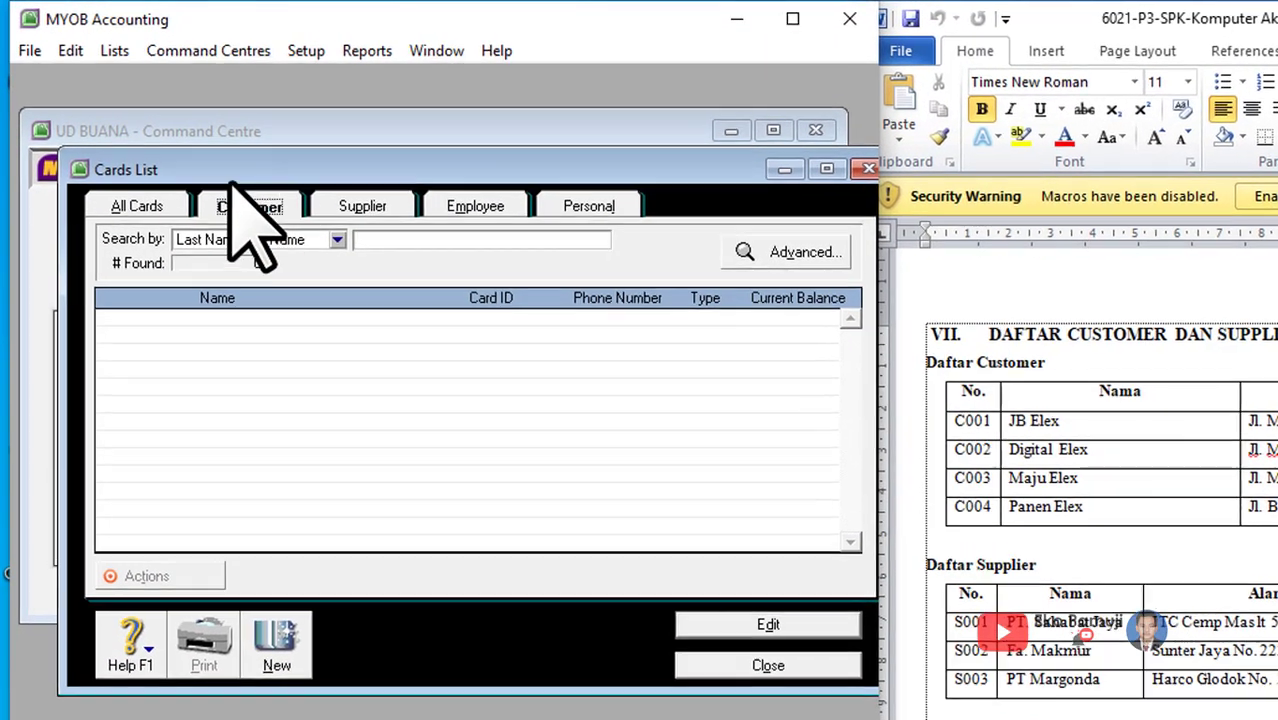
{"action": "left_click", "coordinate": [188, 156]}
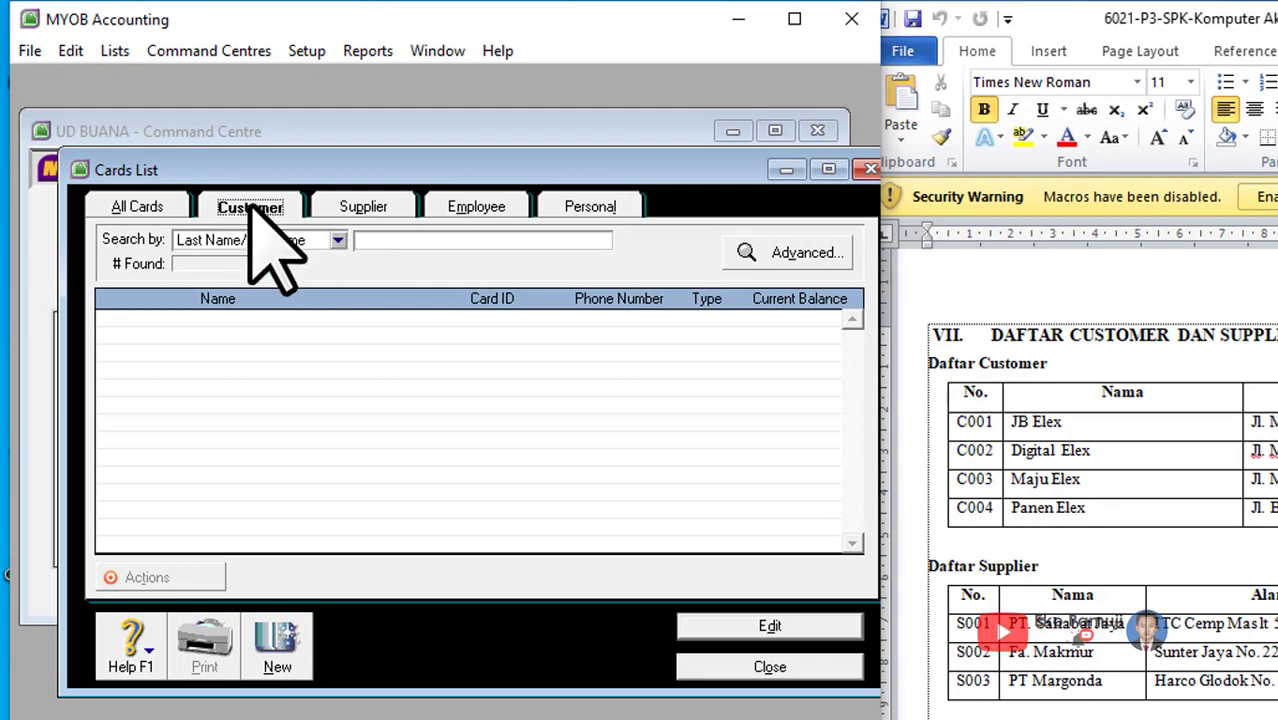
- Create a new customer card and copy the name "JB Elex" from the Word customer table into its Name field
{"action": "left_click", "coordinate": [286, 655]}
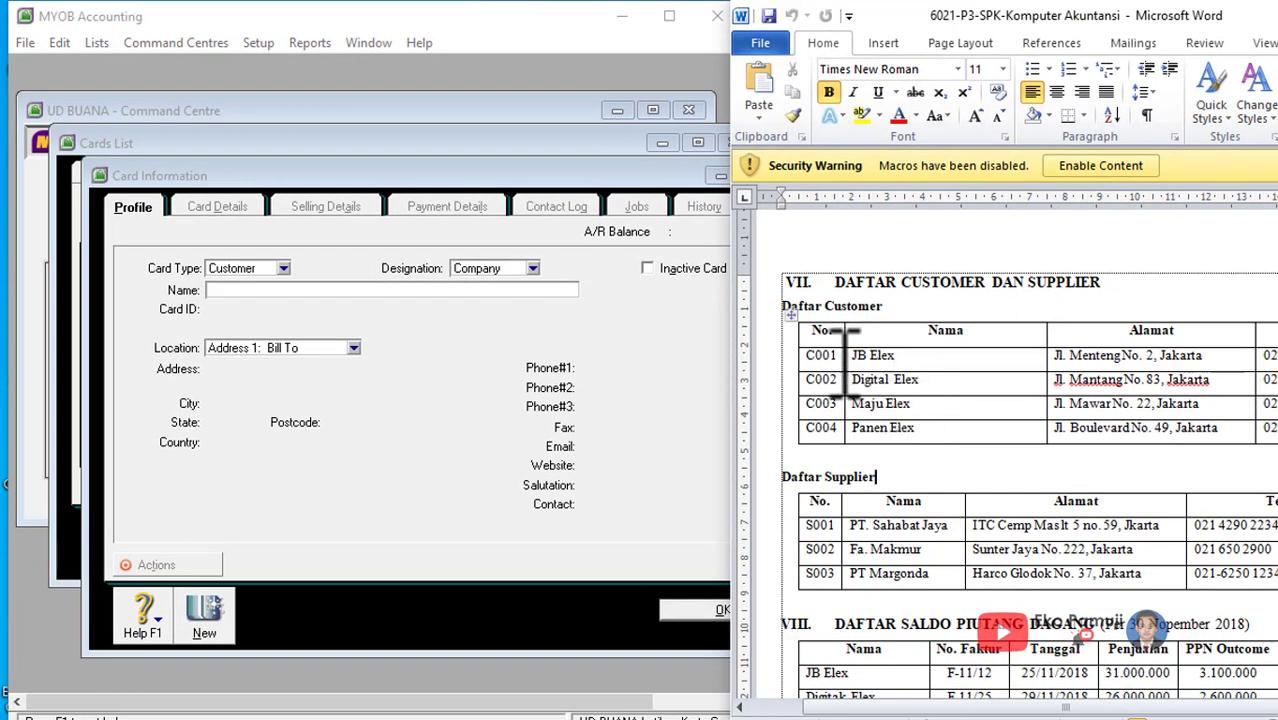
{"action": "left_click", "coordinate": [850, 340]}
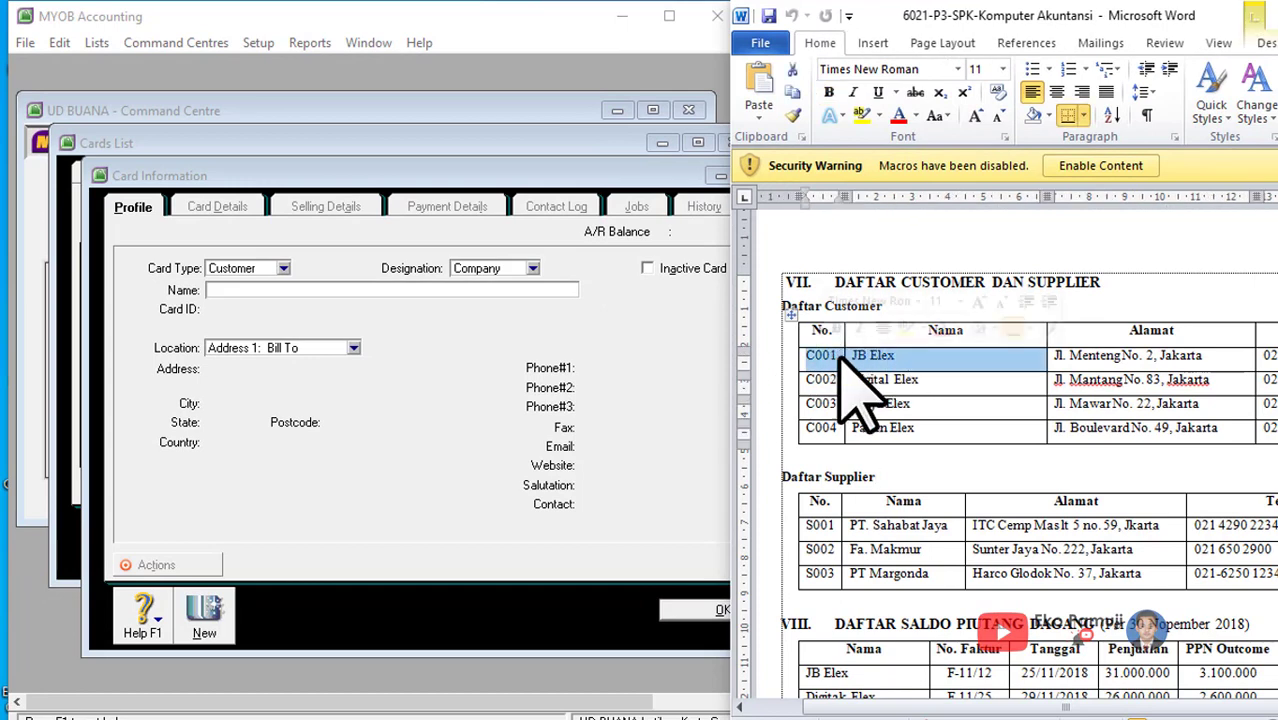
{"action": "left_click", "coordinate": [911, 360]}
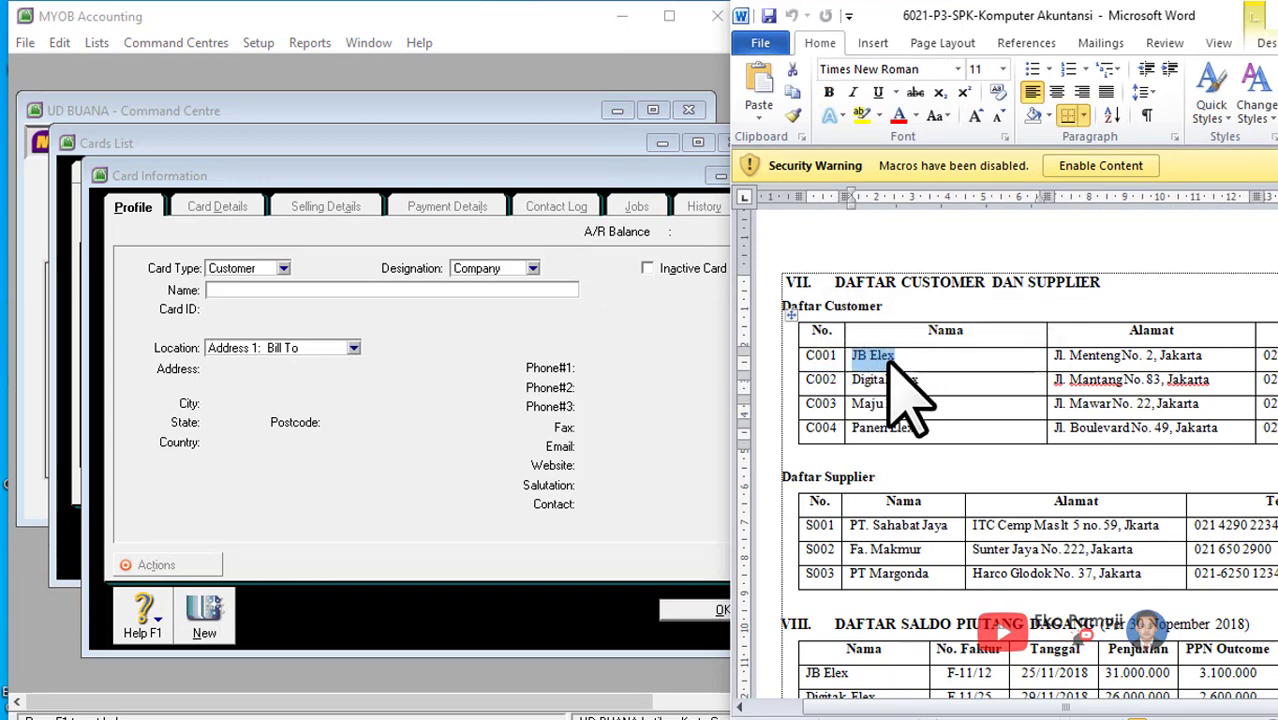
{"action": "right_click", "coordinate": [918, 410]}
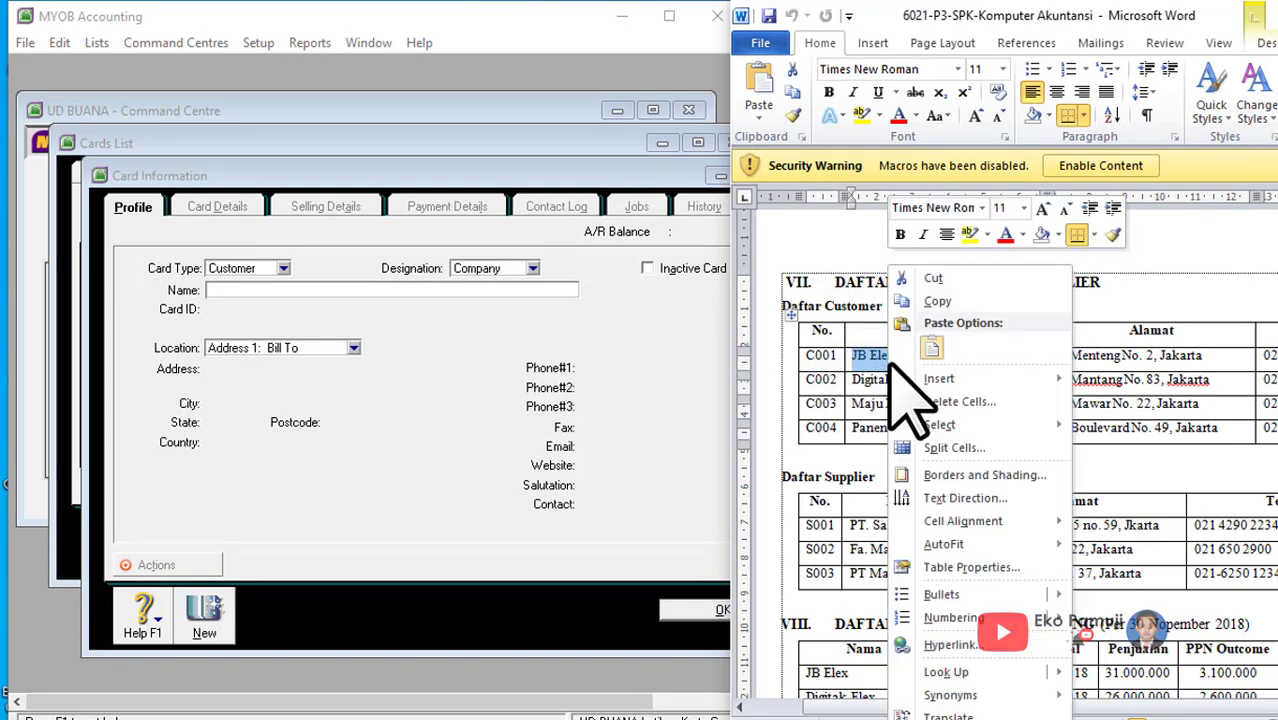
{"action": "left_click", "coordinate": [934, 297]}
{"action": "left_click", "coordinate": [296, 289]}
{"action": "right_click", "coordinate": [291, 292]}
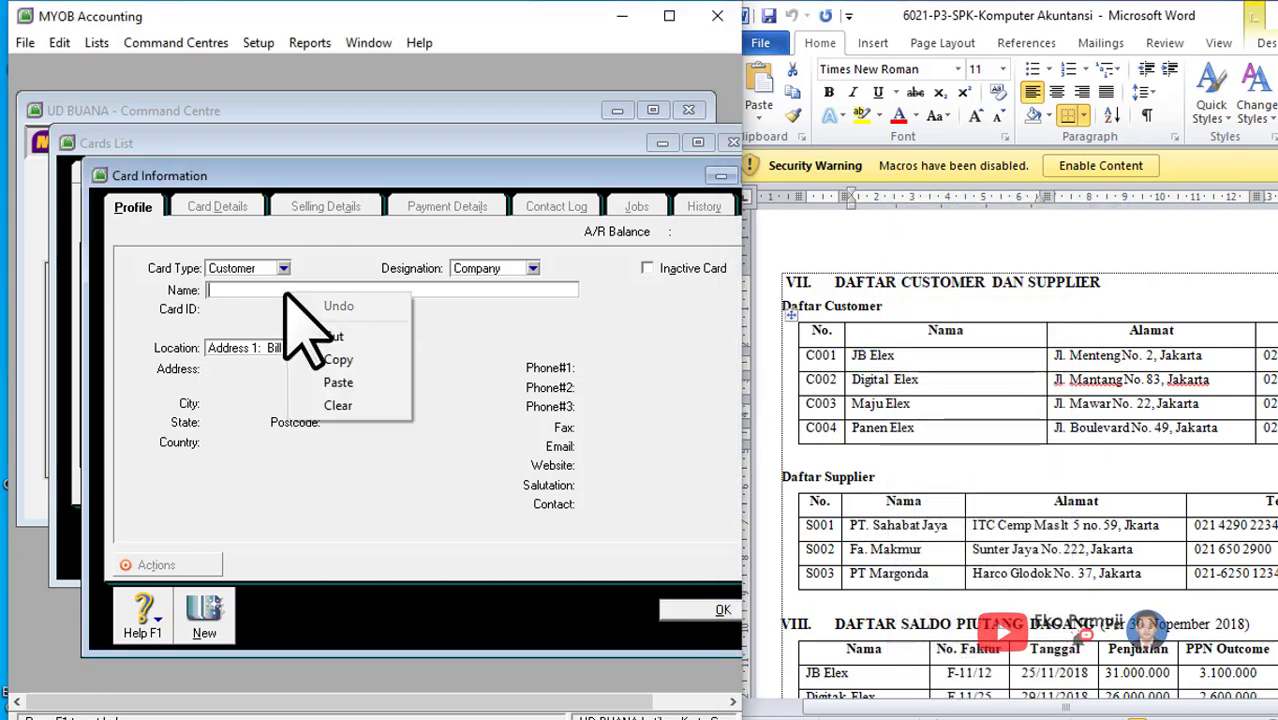
{"action": "left_click", "coordinate": [337, 383]}
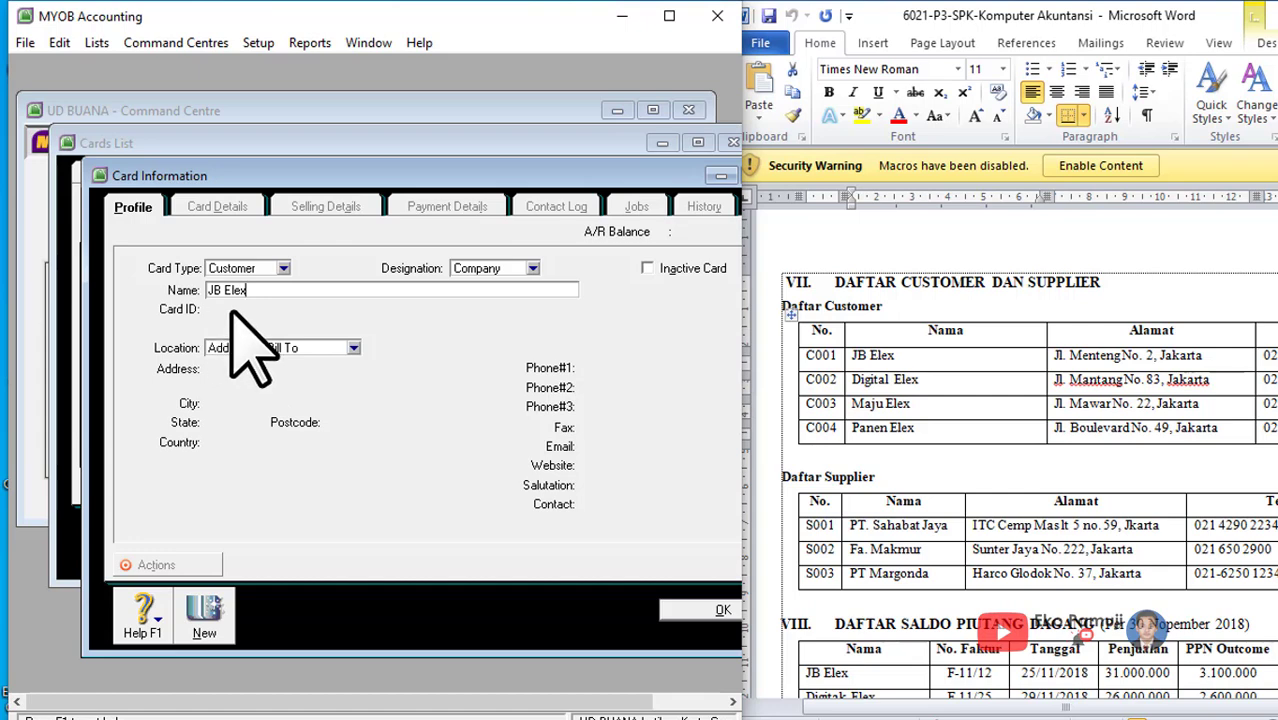
{"action": "key", "text": "Tab"}
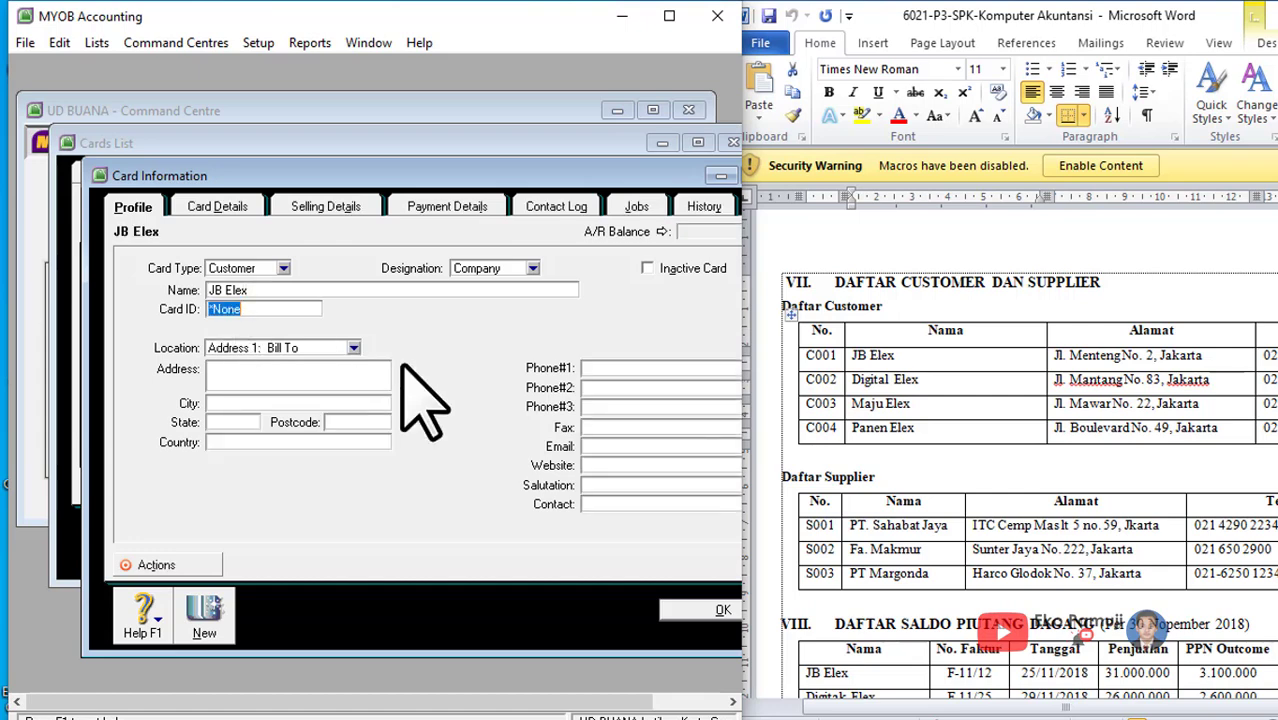
- Copy JB Elex's customer number from the Word table into the card's Card ID field
{"action": "triple_click", "coordinate": [848, 358]}
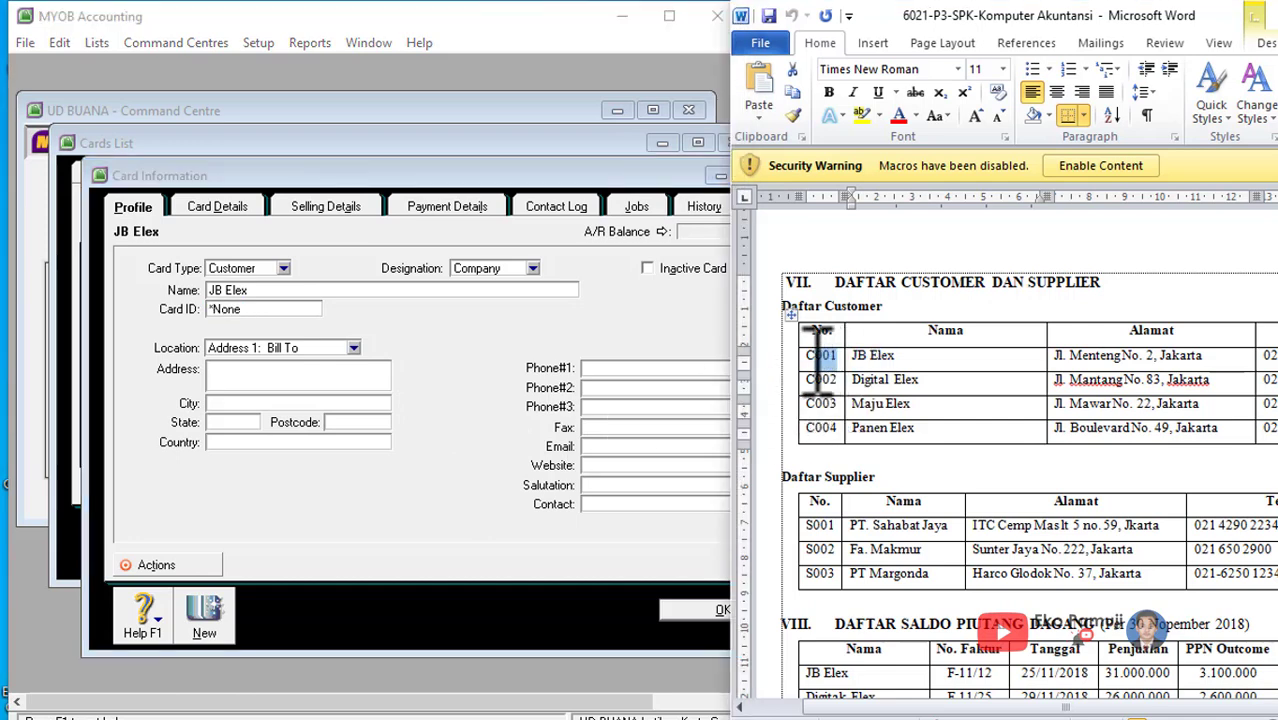
{"action": "right_click", "coordinate": [830, 385]}
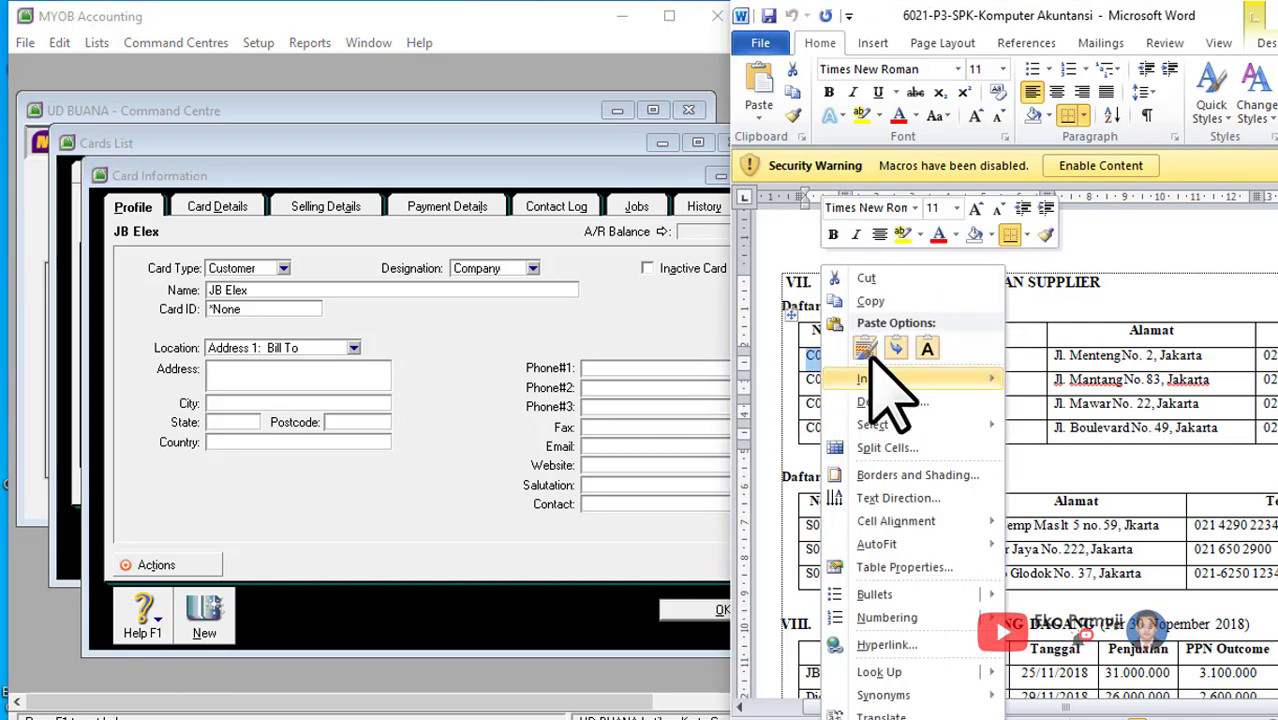
{"action": "left_click", "coordinate": [888, 299]}
{"action": "left_click", "coordinate": [272, 309]}
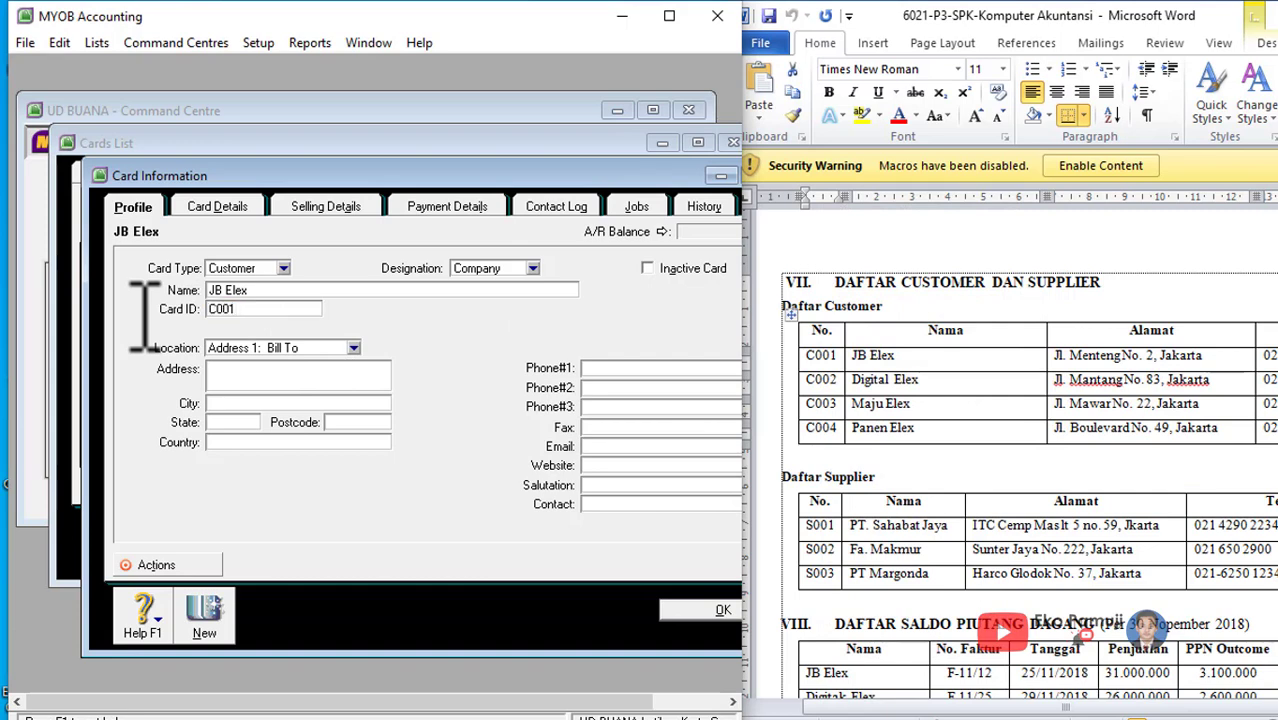
- Copy JB Elex's address from the Word table into the card's Address field
{"action": "left_click", "coordinate": [1178, 360]}
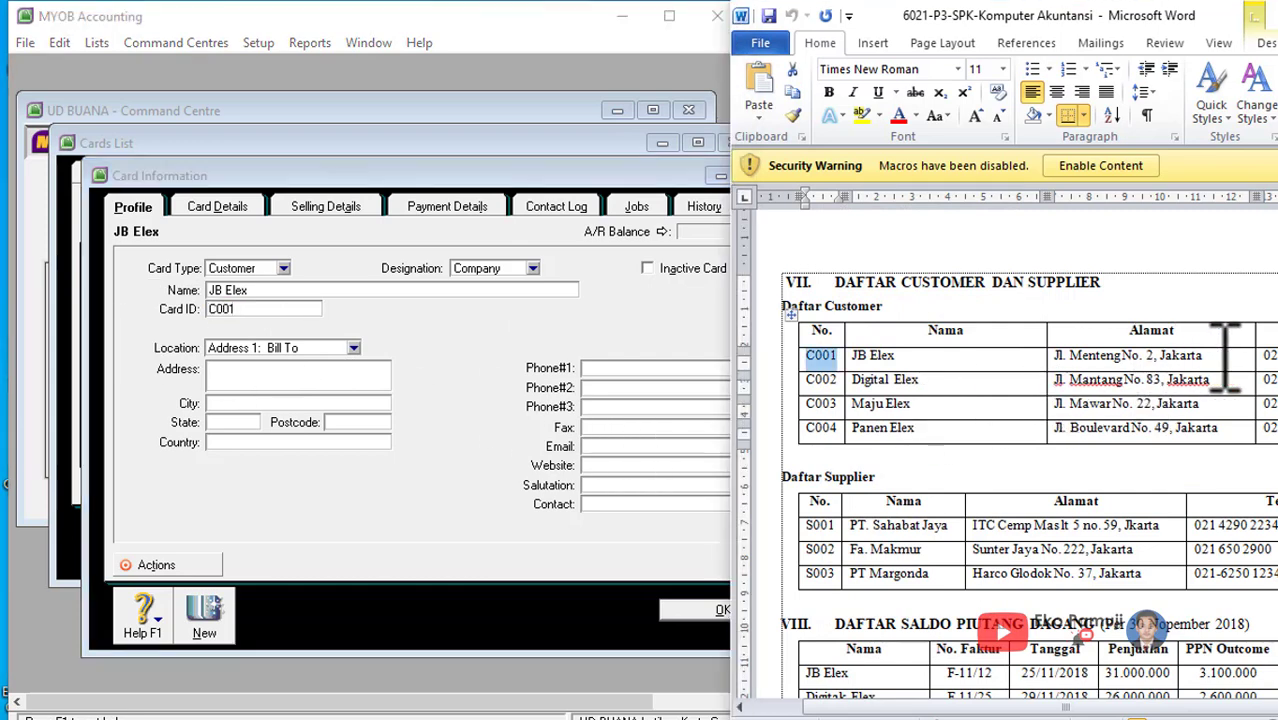
{"action": "left_click_drag", "start_coordinate": [1227, 357], "coordinate": [1089, 356]}
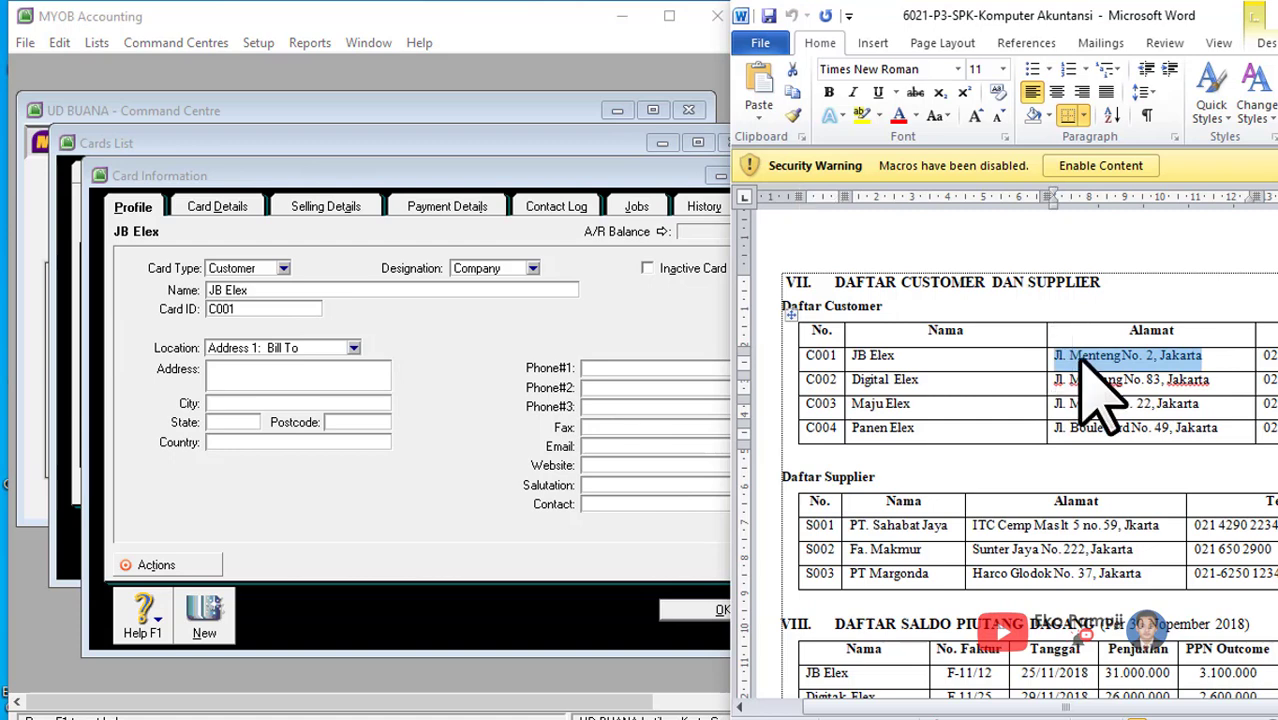
{"action": "right_click", "coordinate": [1097, 375]}
{"action": "left_click", "coordinate": [1150, 297]}
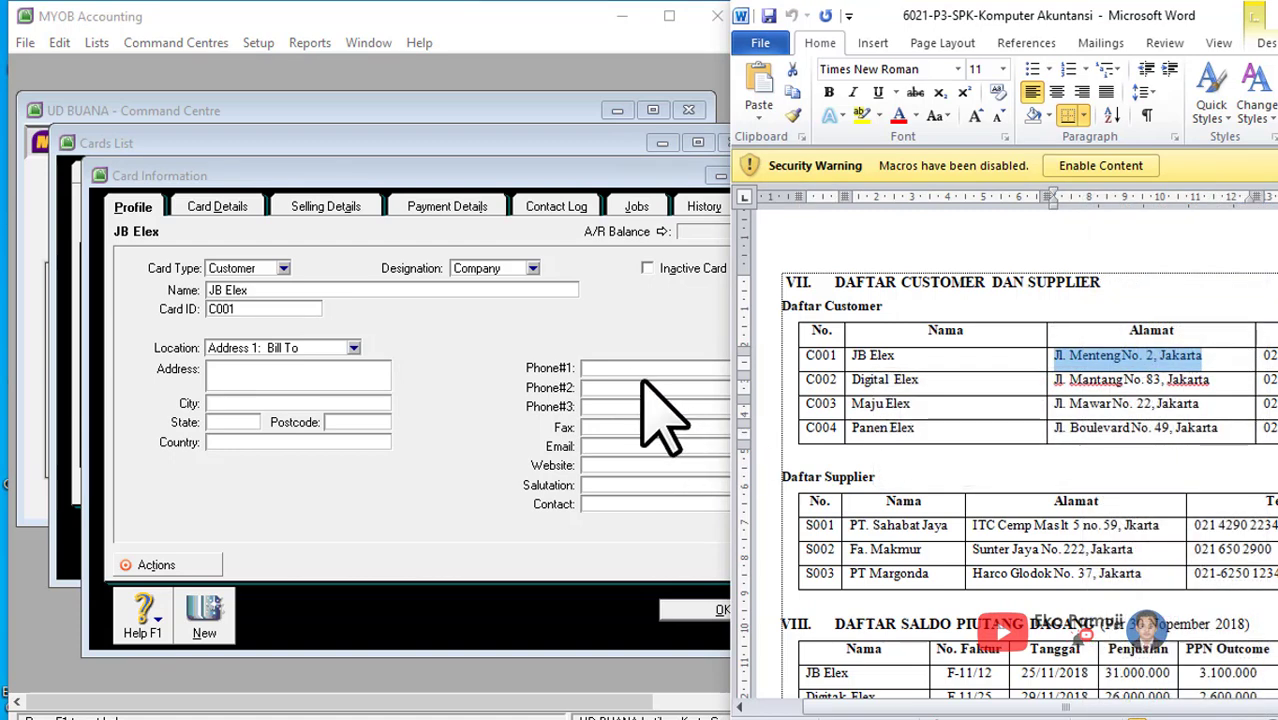
{"action": "left_click", "coordinate": [256, 379]}
{"action": "right_click", "coordinate": [230, 376]}
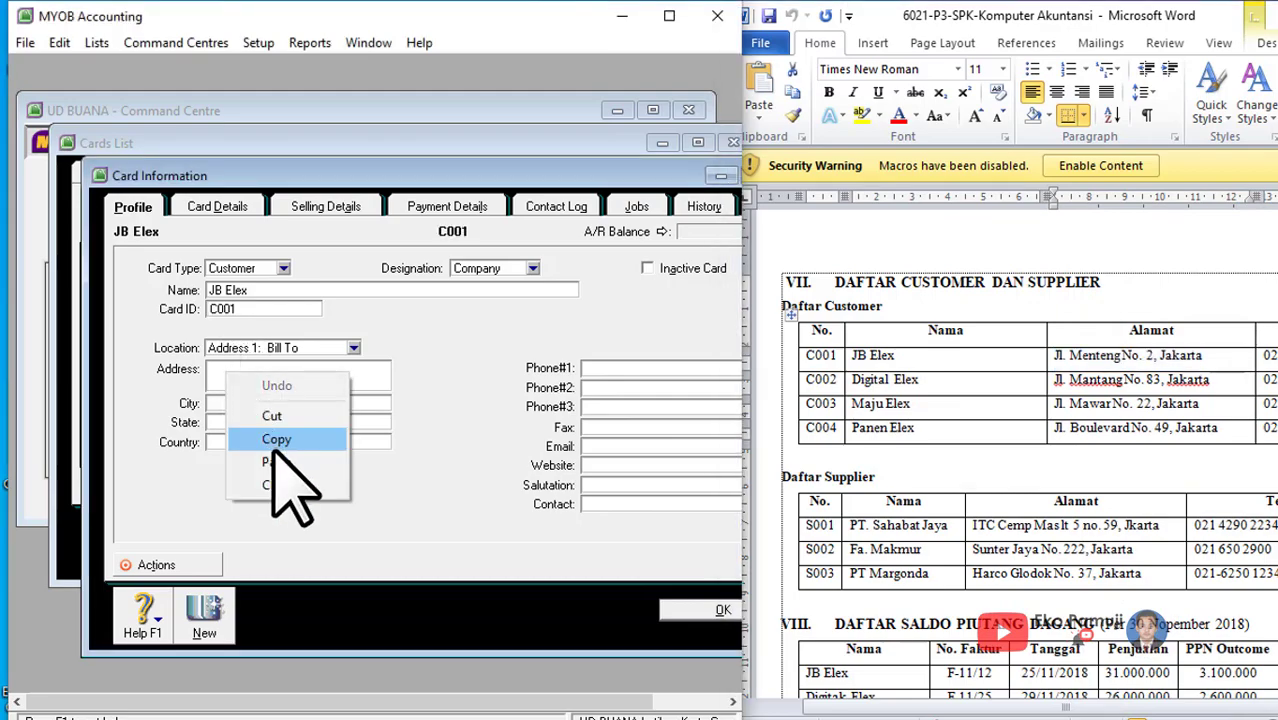
{"action": "left_click", "coordinate": [280, 462]}
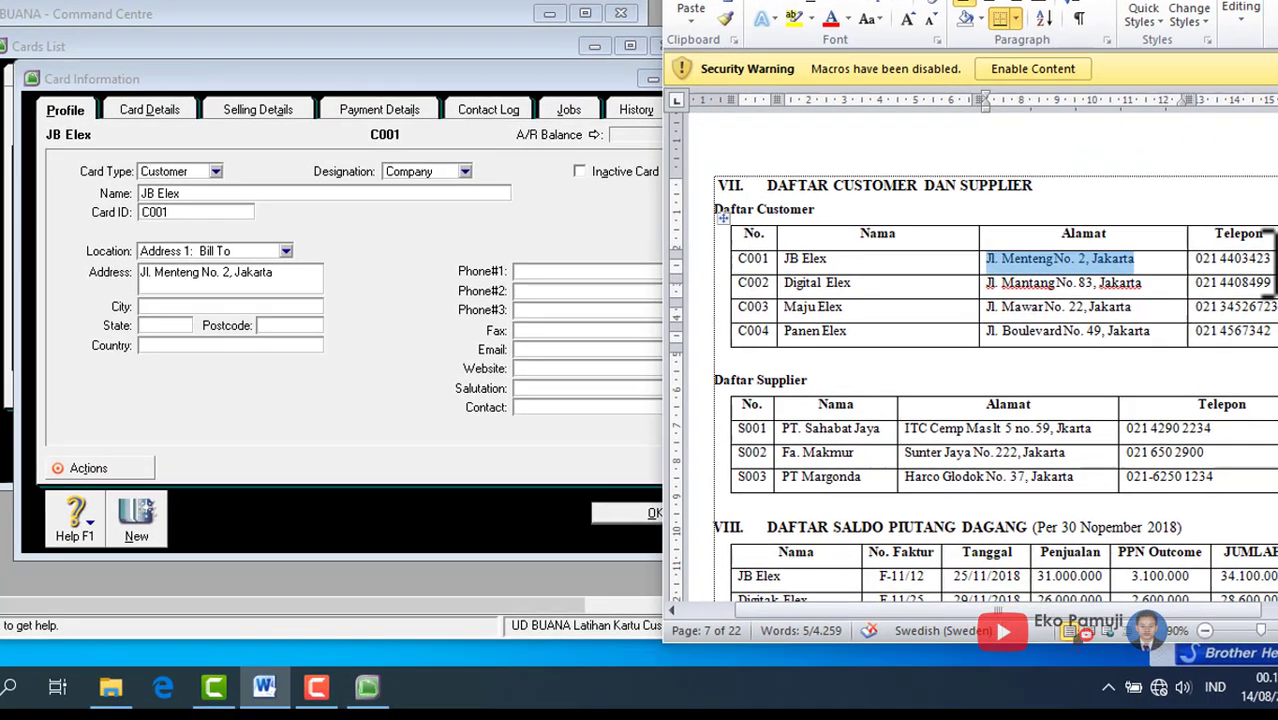
{"action": "left_click", "coordinate": [1272, 355]}
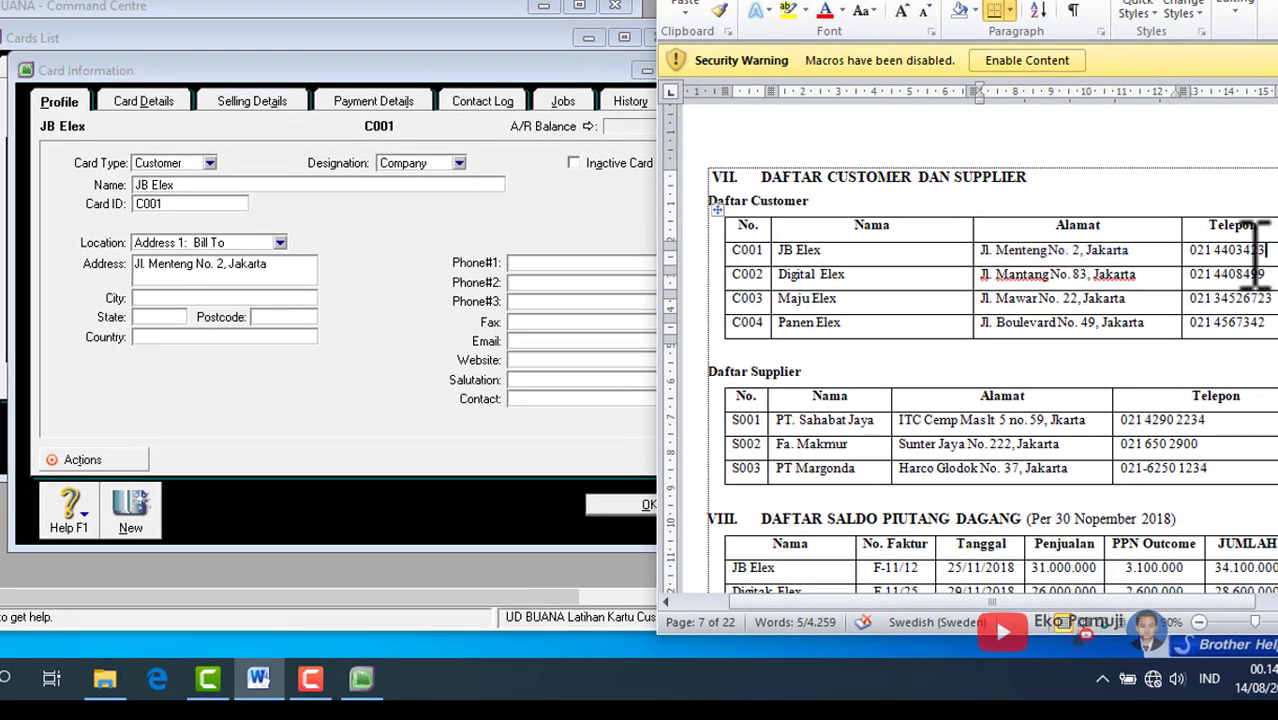
{"action": "right_click", "coordinate": [1215, 252]}
{"action": "left_click", "coordinate": [1120, 194]}
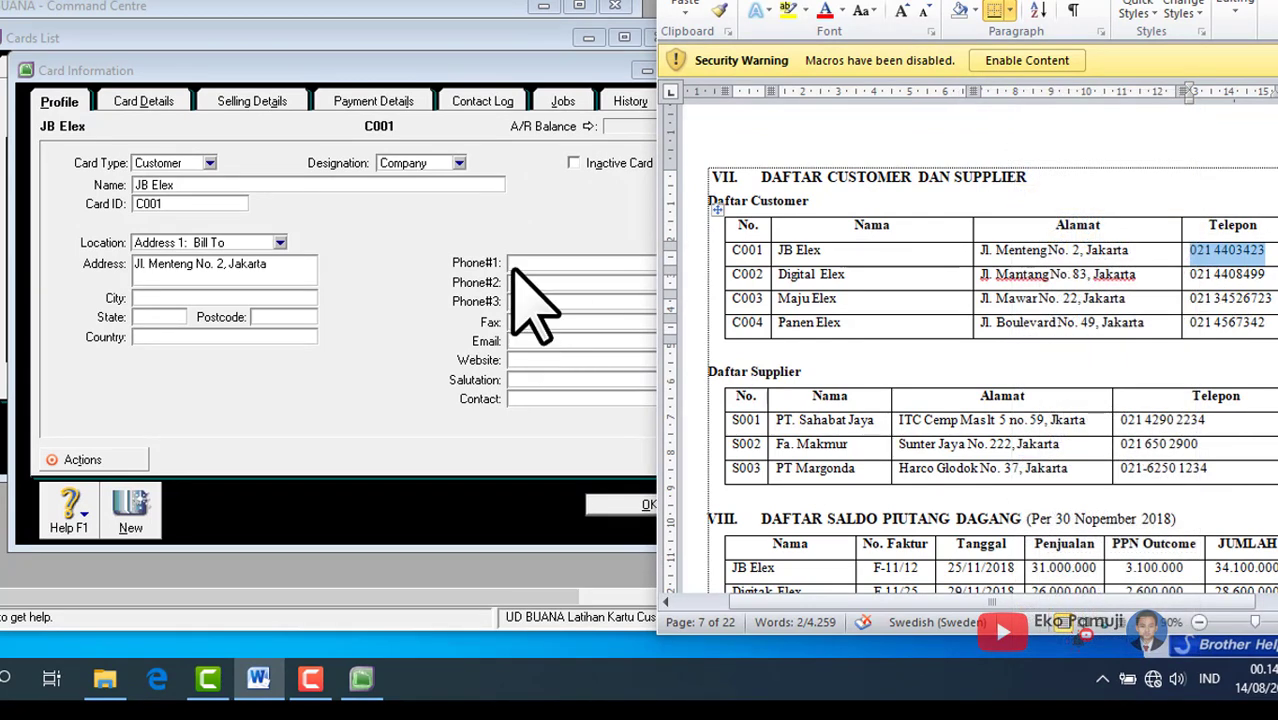
{"action": "left_click", "coordinate": [531, 263]}
{"action": "right_click", "coordinate": [528, 263]}
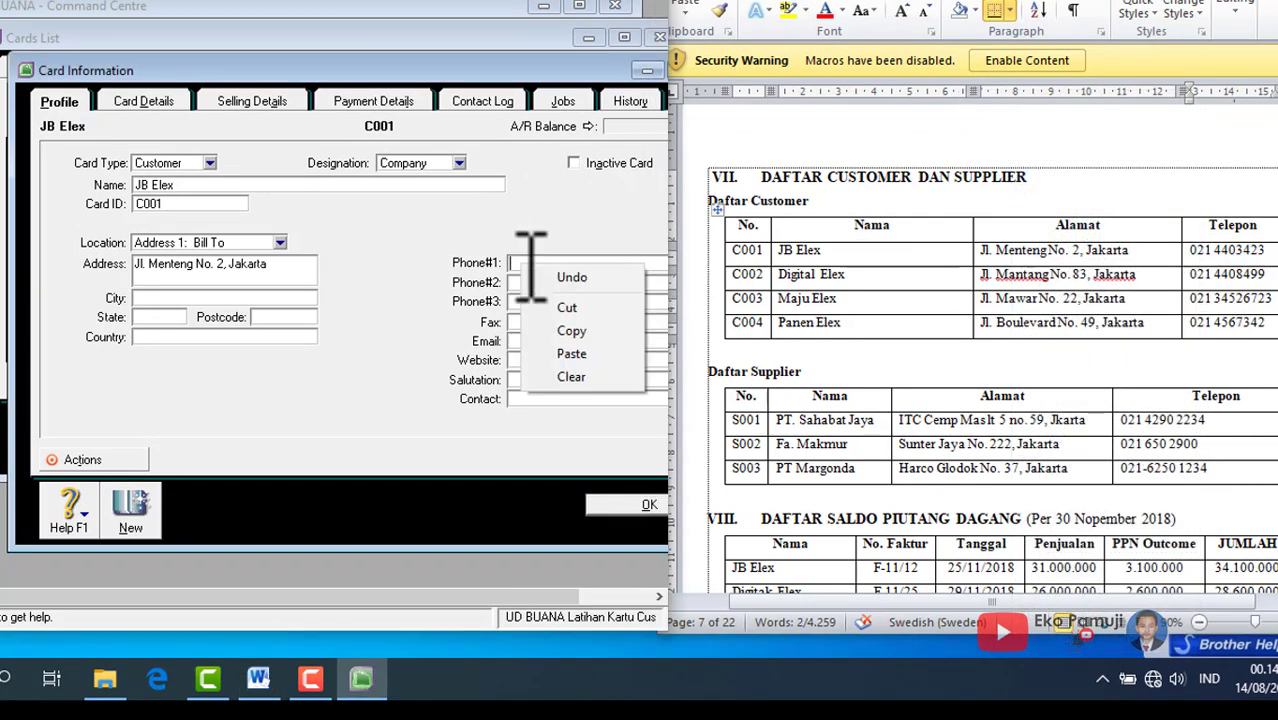
{"action": "left_click", "coordinate": [565, 353]}
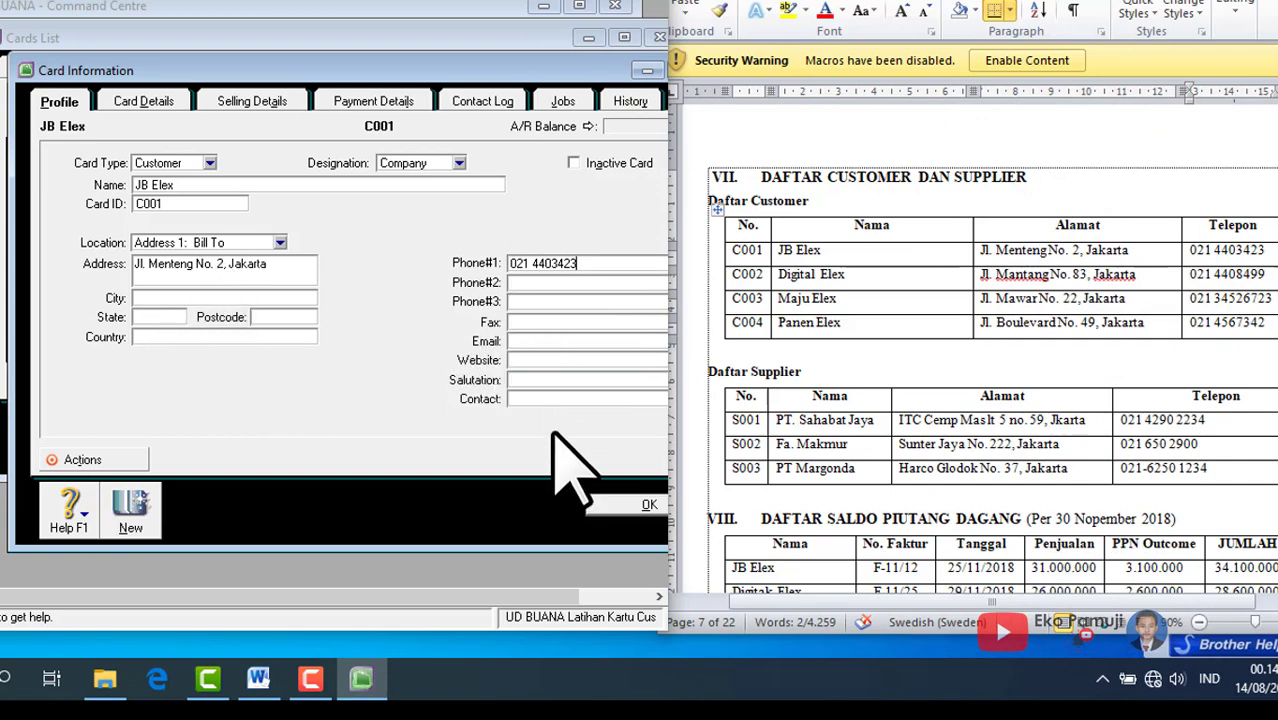
{"action": "left_click_drag", "start_coordinate": [372, 80], "coordinate": [297, 73]}
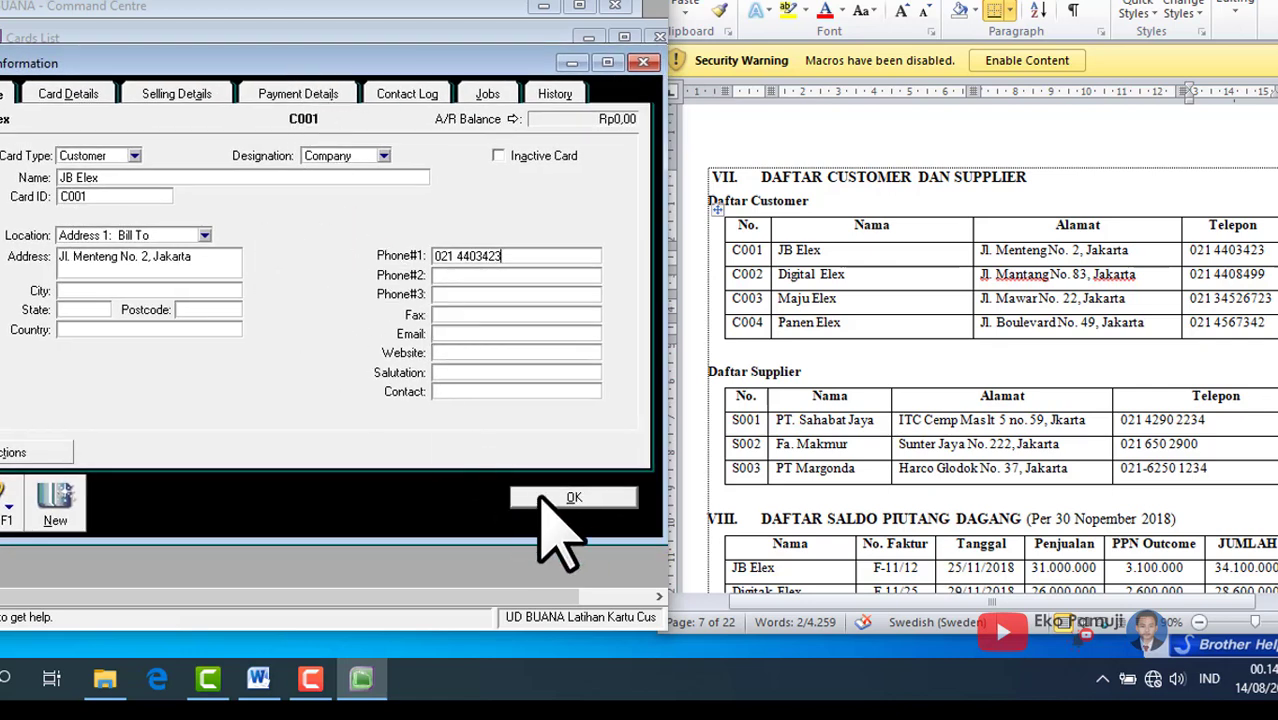
{"action": "left_click", "coordinate": [574, 499]}
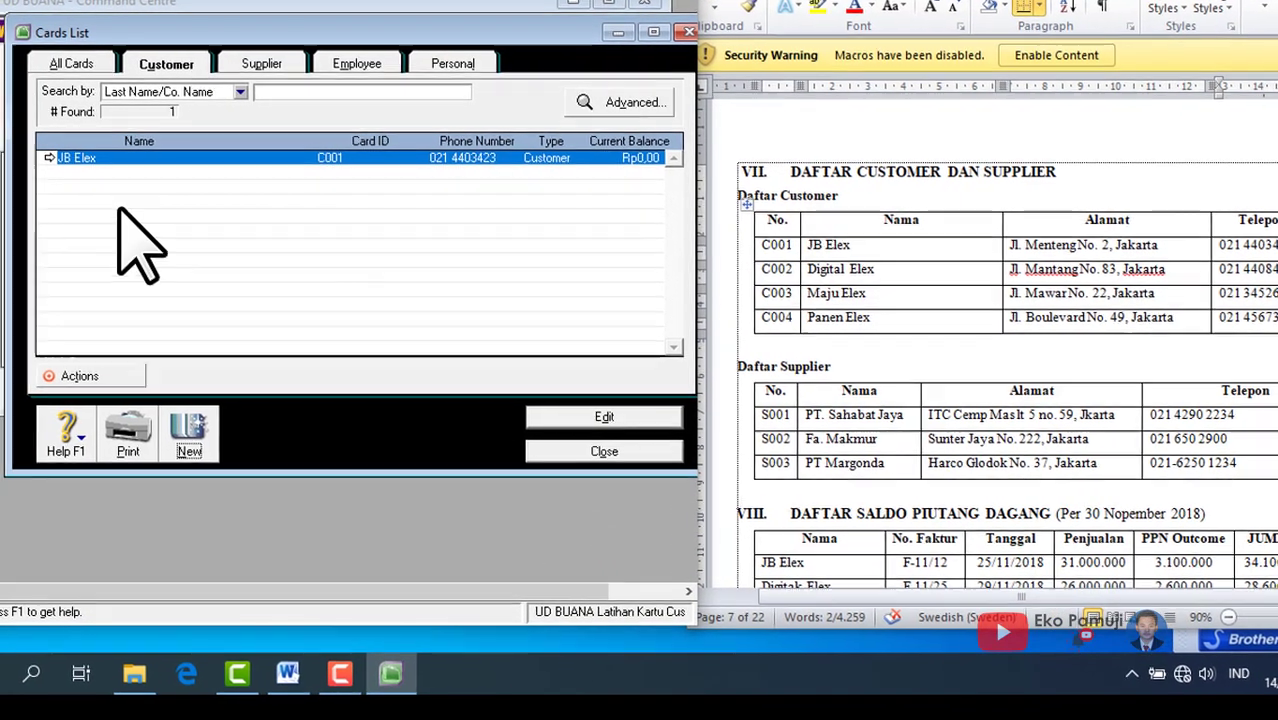
- Create a new customer card and copy the name "Digital Elex" from the Word customer table into its Name field
{"action": "left_click", "coordinate": [862, 272]}
{"action": "left_click_drag", "start_coordinate": [878, 268], "coordinate": [809, 268]}
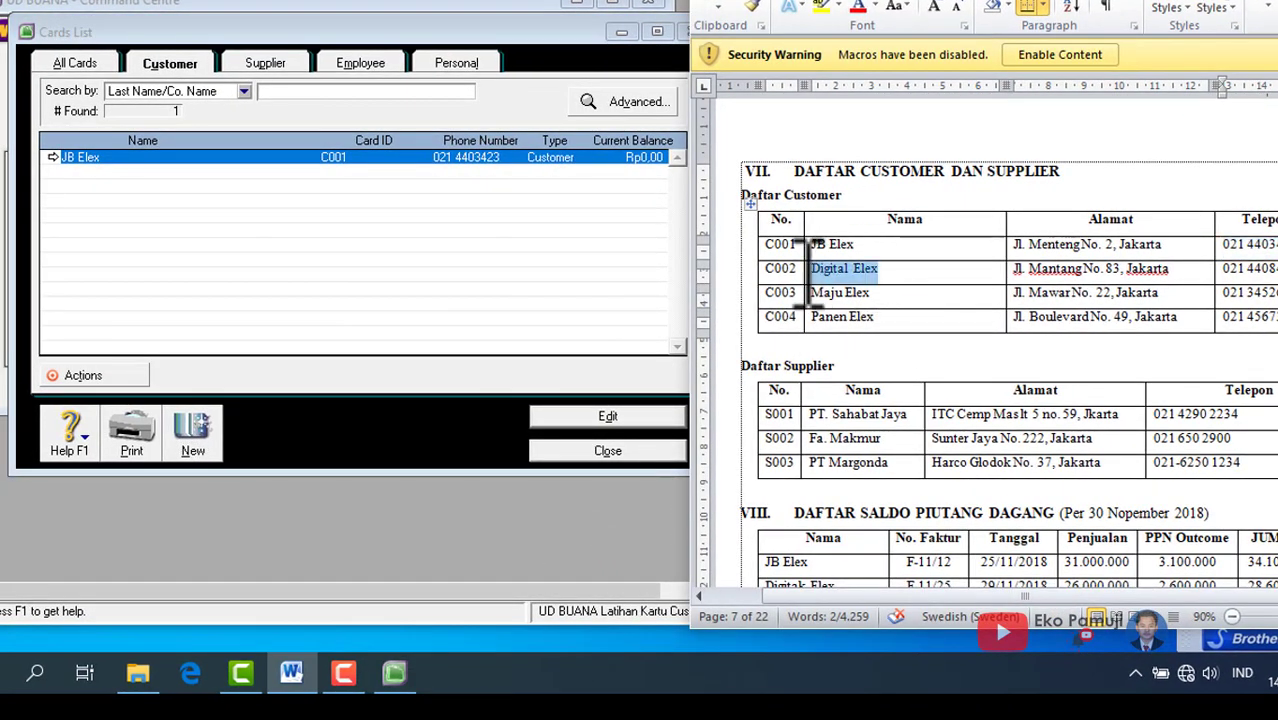
{"action": "left_click", "coordinate": [838, 270]}
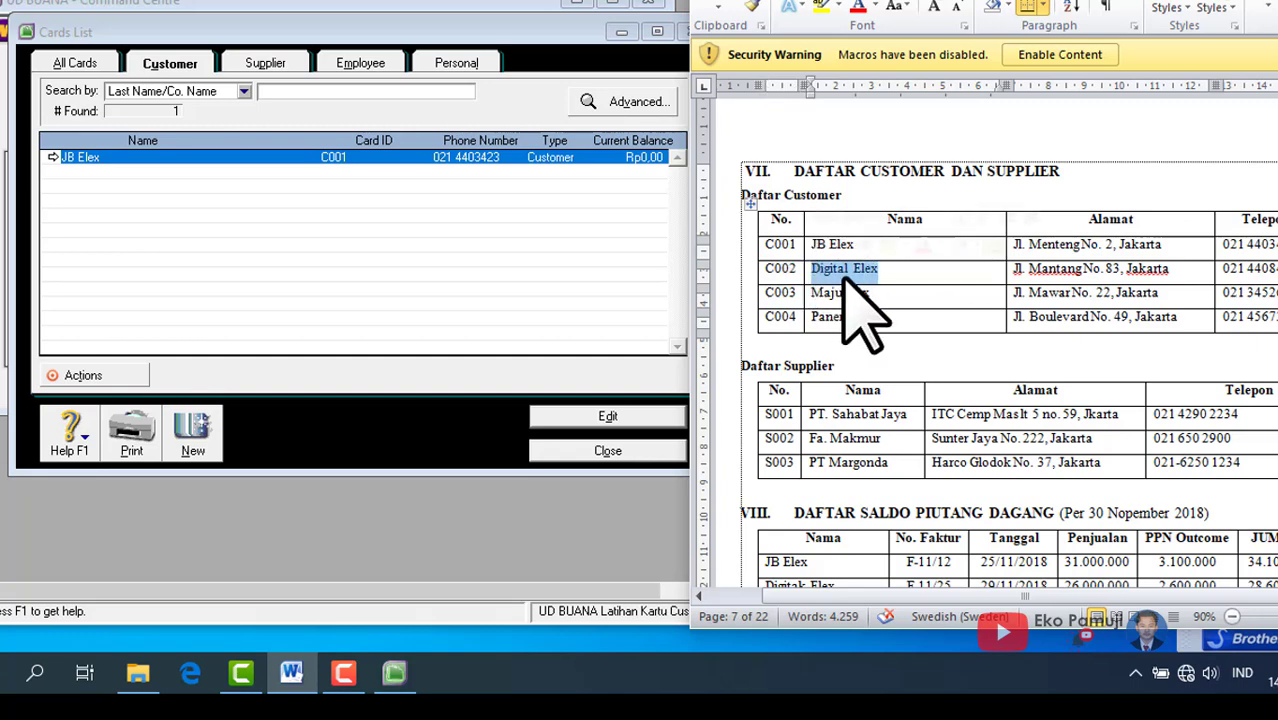
{"action": "right_click", "coordinate": [845, 280]}
{"action": "left_click", "coordinate": [900, 188]}
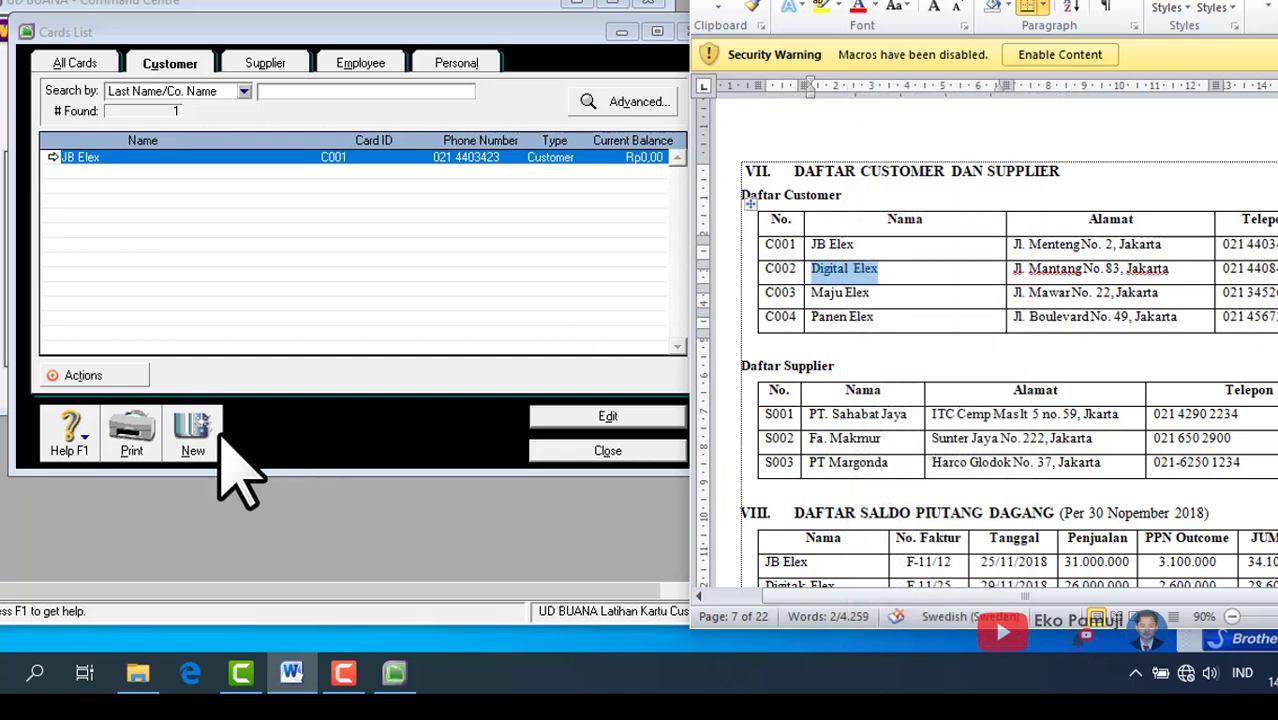
{"action": "left_click", "coordinate": [218, 435]}
{"action": "right_click", "coordinate": [205, 180]}
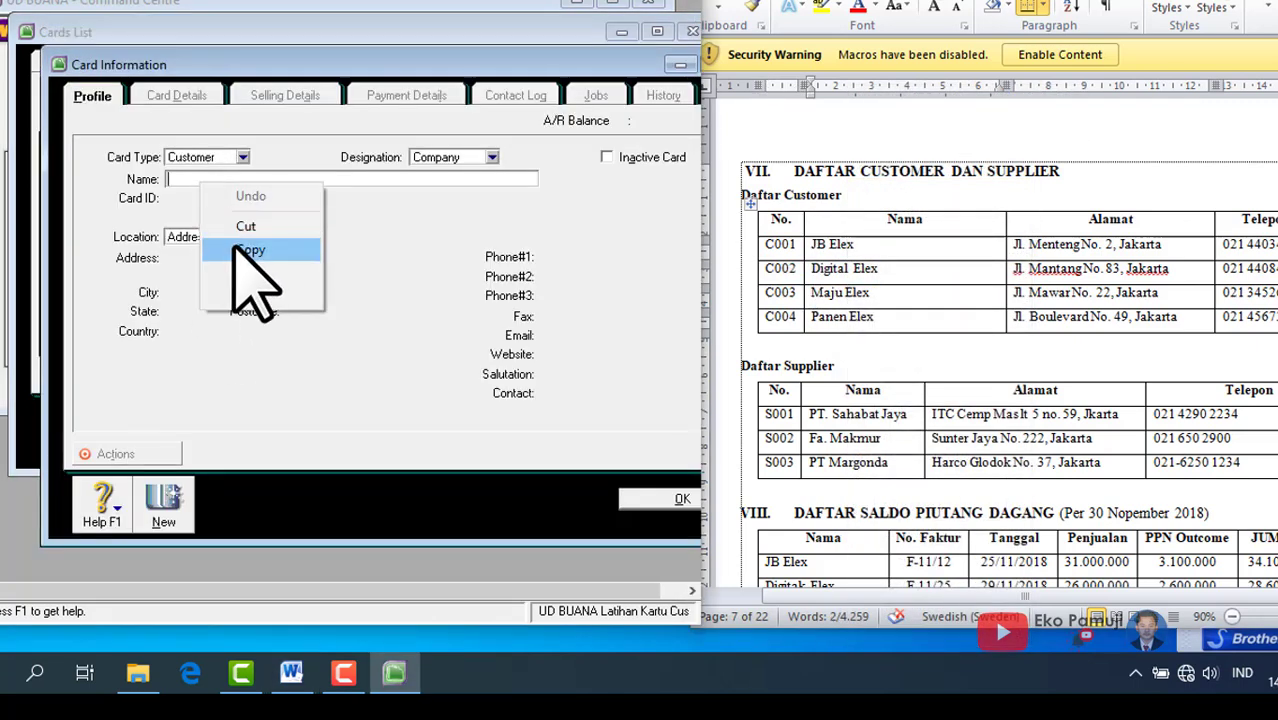
{"action": "left_click", "coordinate": [240, 250]}
{"action": "right_click", "coordinate": [200, 180]}
{"action": "left_click", "coordinate": [240, 271]}
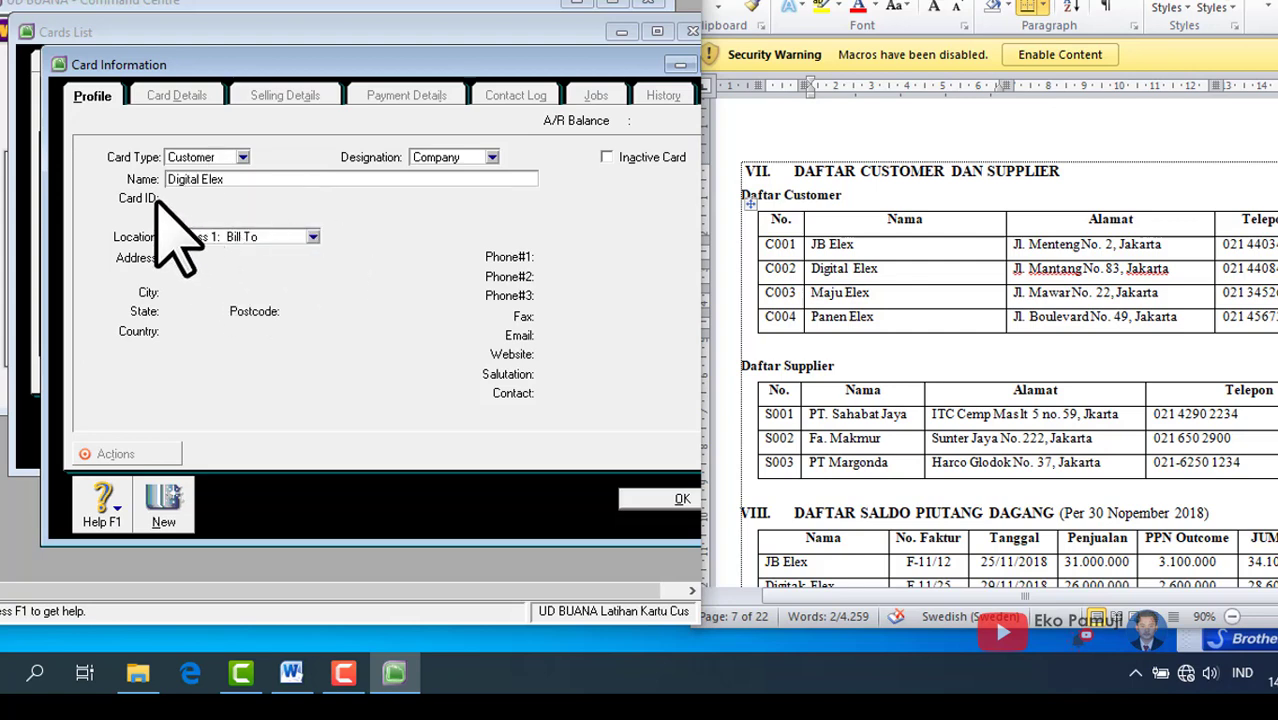
- Copy Digital Elex's customer number from the Word table into the card's Card ID field
{"action": "triple_click", "coordinate": [805, 268]}
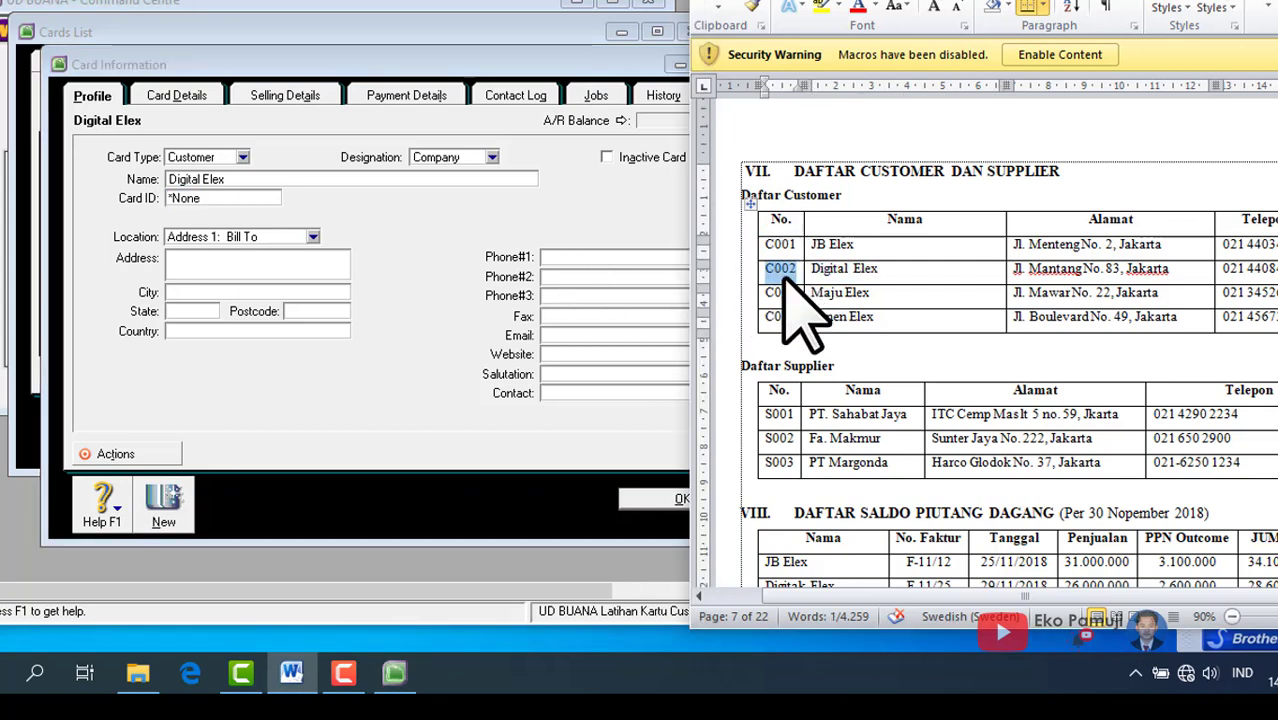
{"action": "right_click", "coordinate": [778, 270]}
{"action": "left_click", "coordinate": [820, 189]}
{"action": "left_click", "coordinate": [229, 200]}
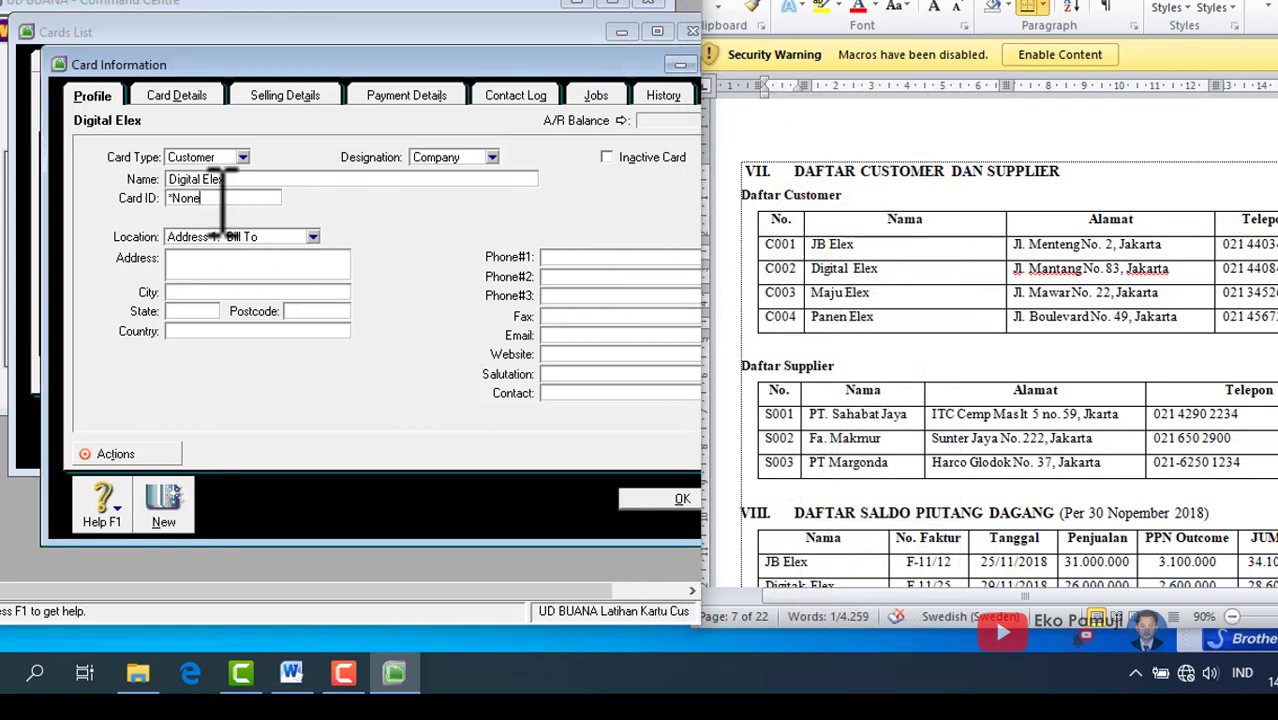
{"action": "right_click", "coordinate": [190, 206]}
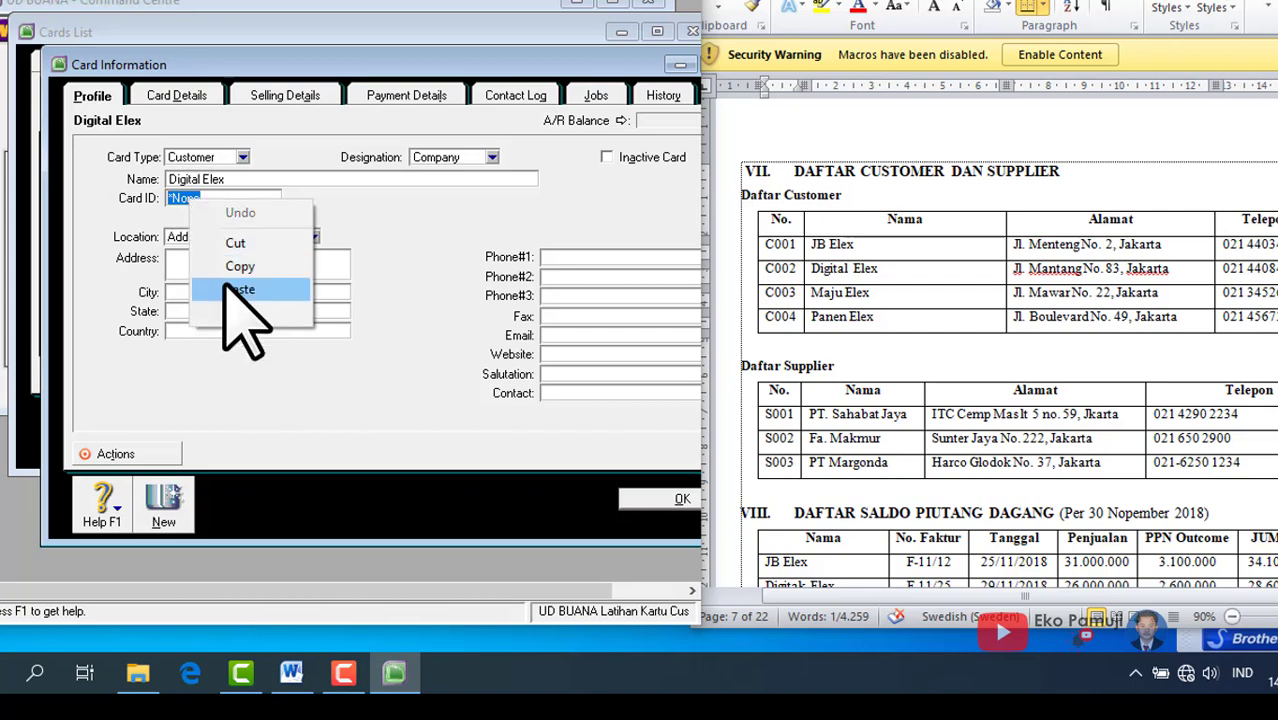
{"action": "left_click", "coordinate": [226, 284]}
- Copy Digital Elex's address from the Word table into the card's Address field
{"action": "left_click", "coordinate": [1165, 250]}
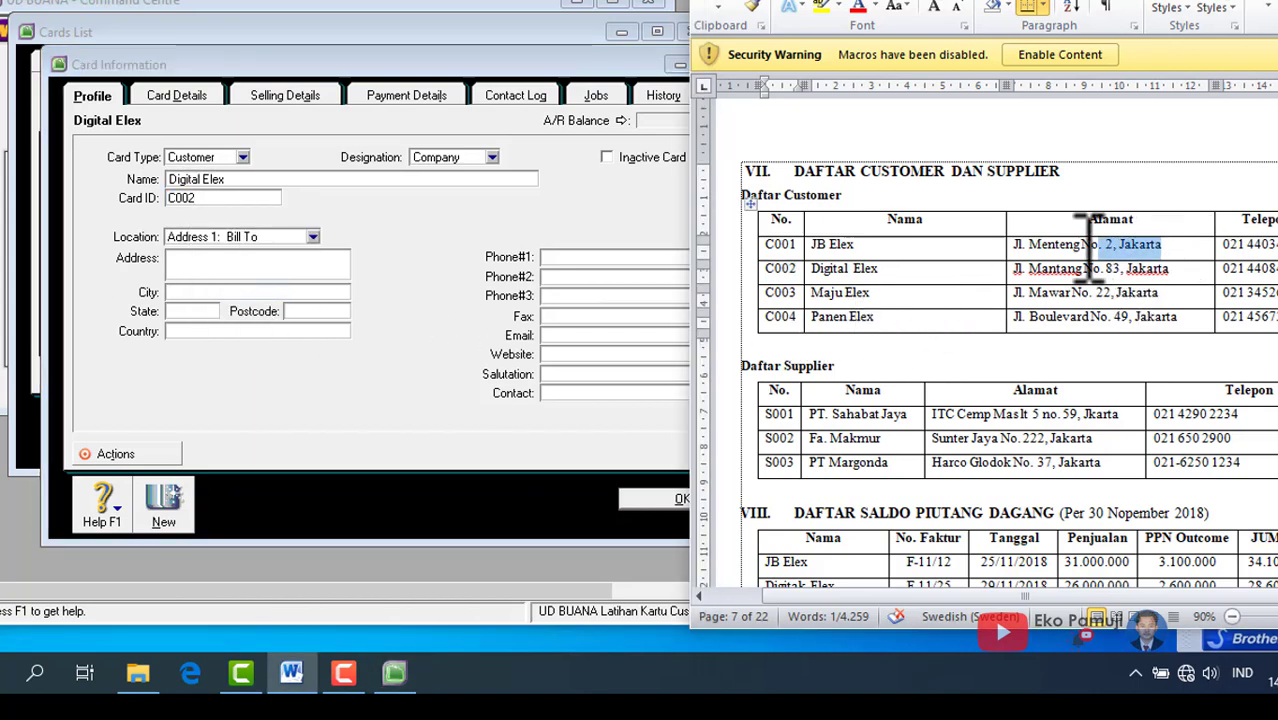
{"action": "left_click_drag", "start_coordinate": [1168, 268], "coordinate": [1083, 268]}
{"action": "right_click", "coordinate": [1032, 283]}
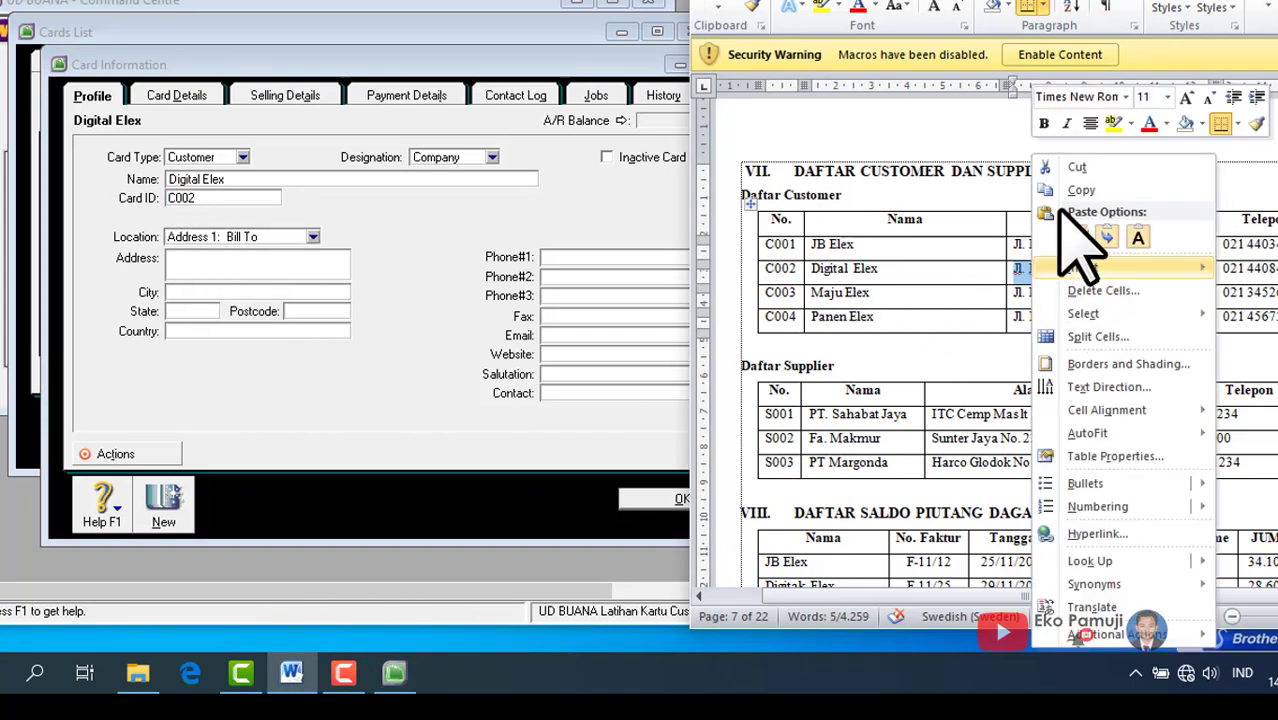
{"action": "left_click", "coordinate": [1080, 188]}
{"action": "left_click", "coordinate": [214, 260]}
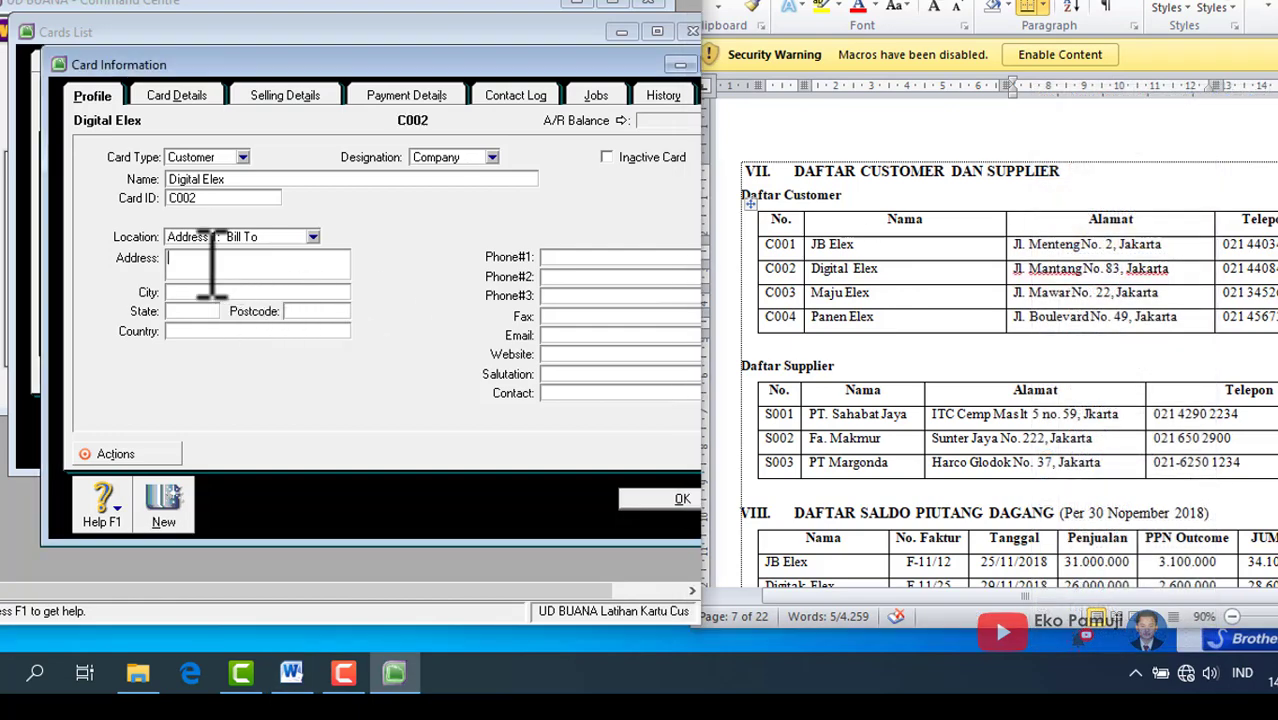
{"action": "right_click", "coordinate": [214, 260]}
{"action": "left_click", "coordinate": [251, 351]}
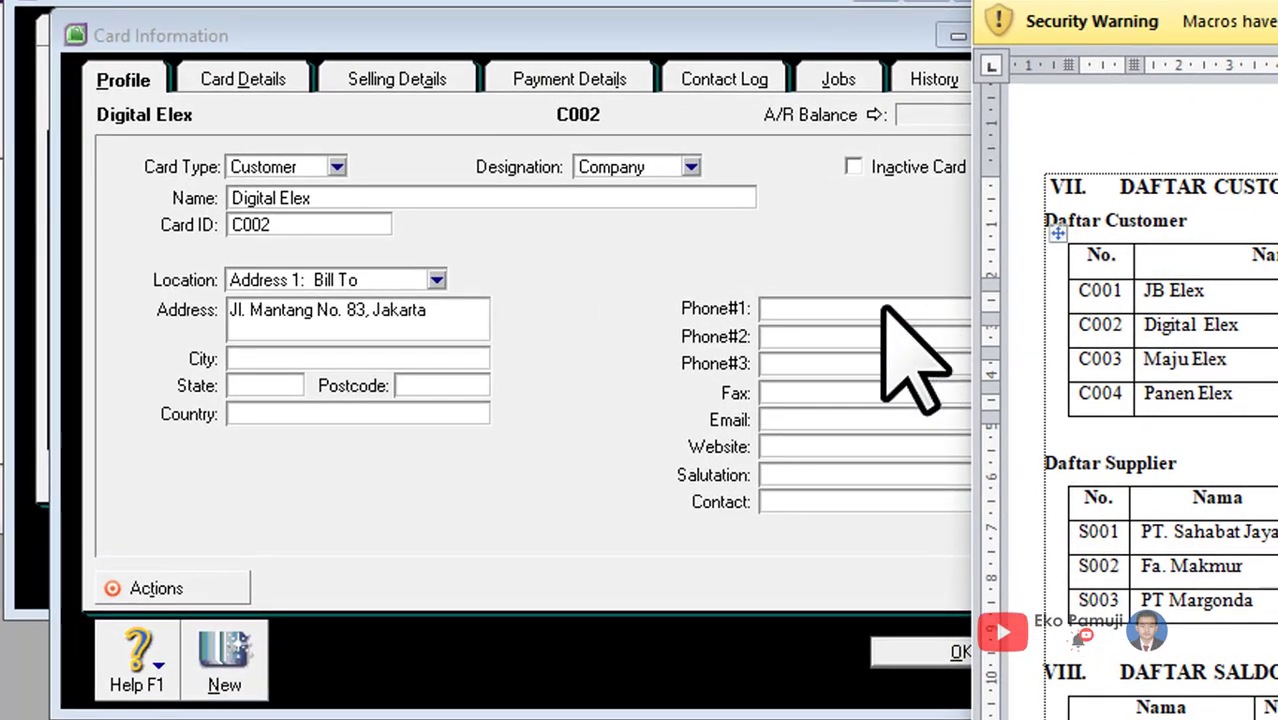
{"action": "left_click", "coordinate": [820, 310]}
{"action": "right_click", "coordinate": [817, 316]}
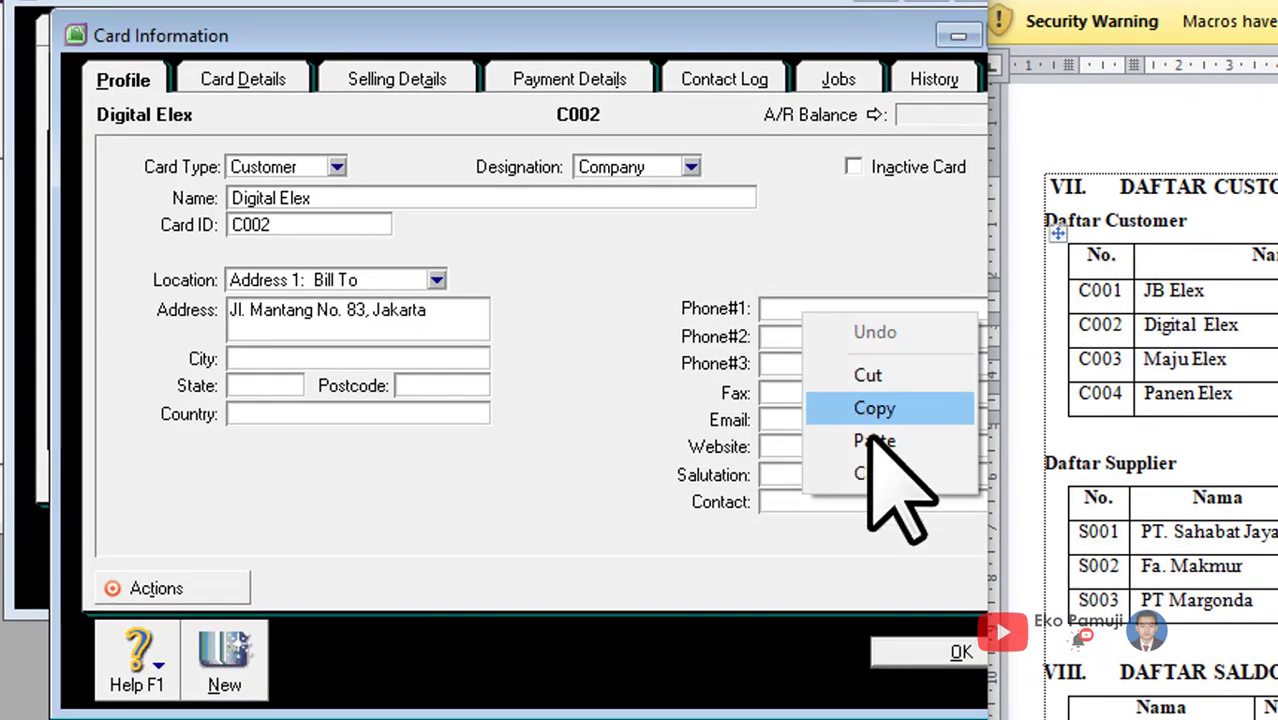
{"action": "left_click", "coordinate": [870, 440]}
{"action": "left_click", "coordinate": [925, 652]}
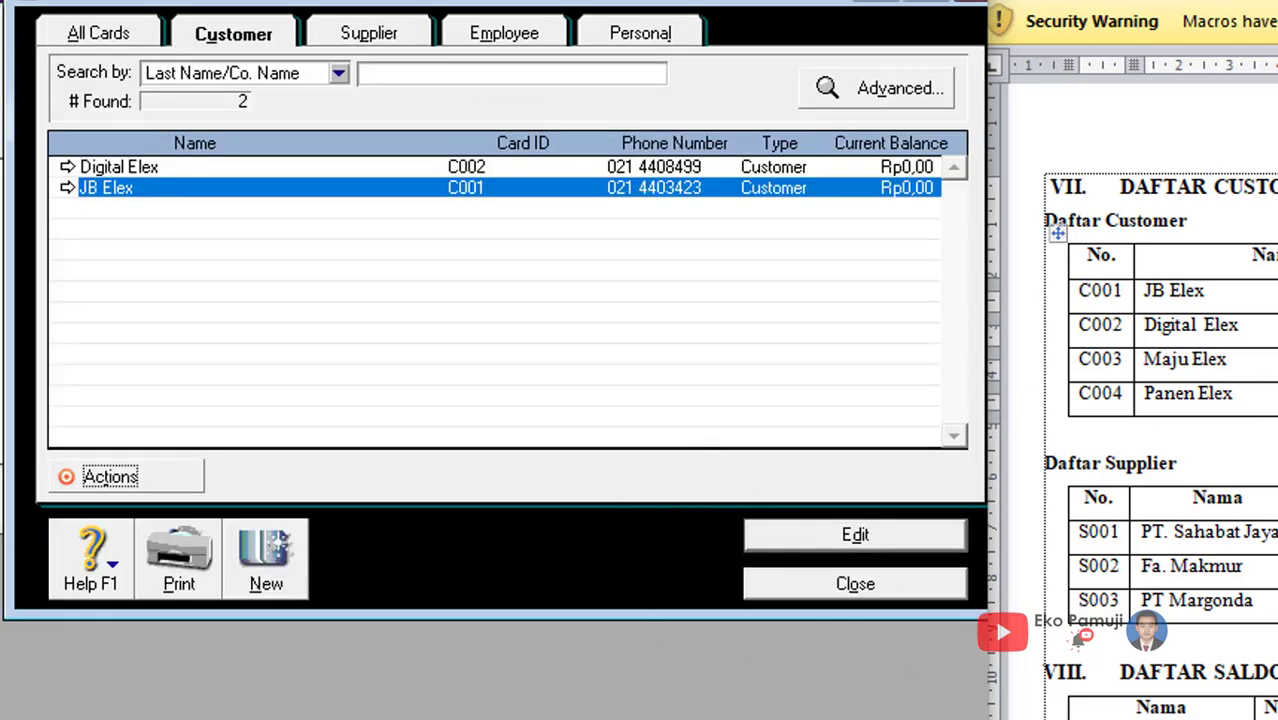
{"action": "left_click", "coordinate": [1090, 362]}
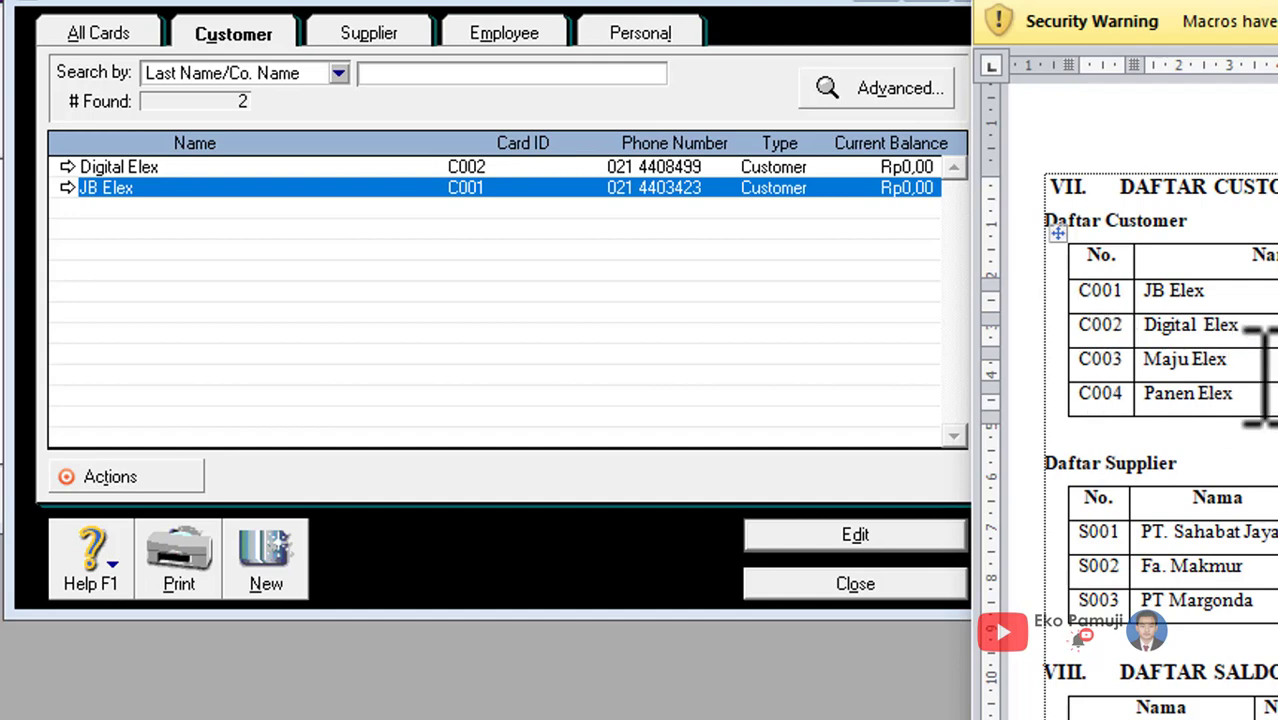
{"action": "left_click_drag", "start_coordinate": [1265, 375], "coordinate": [1132, 372]}
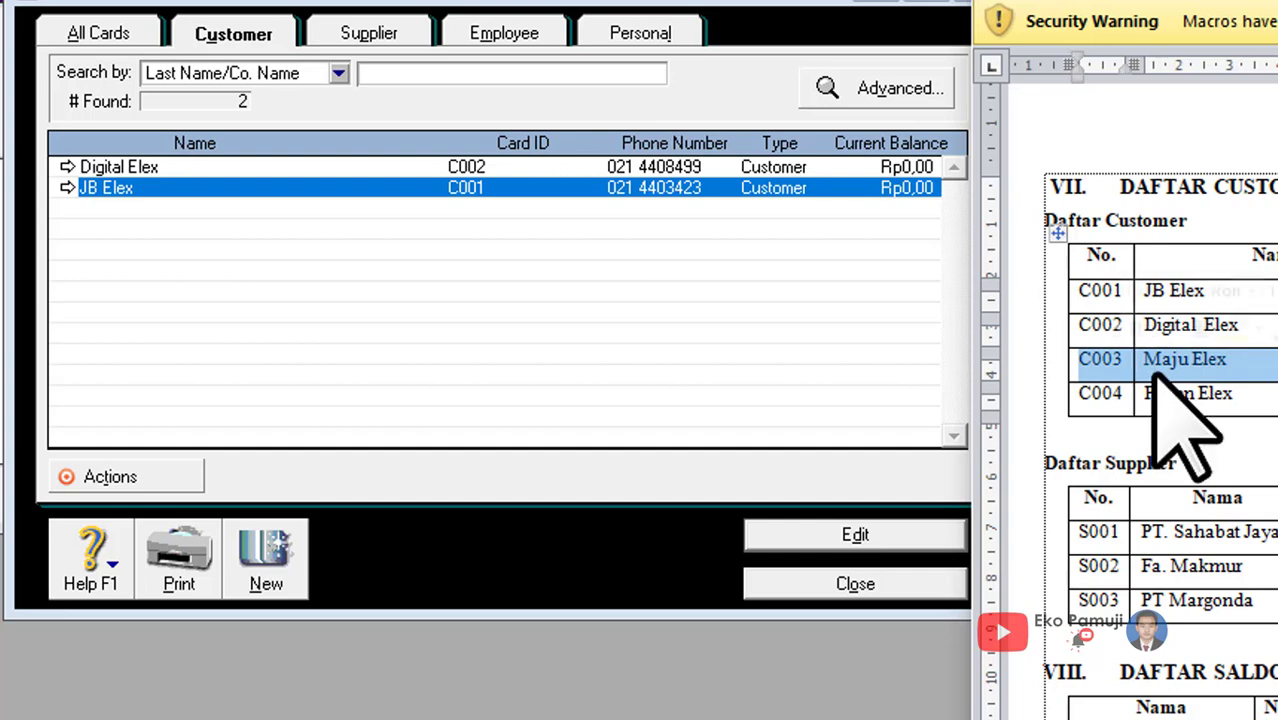
{"action": "left_click", "coordinate": [1158, 366]}
{"action": "left_click_drag", "start_coordinate": [1255, 373], "coordinate": [1150, 375]}
{"action": "left_click", "coordinate": [1182, 366]}
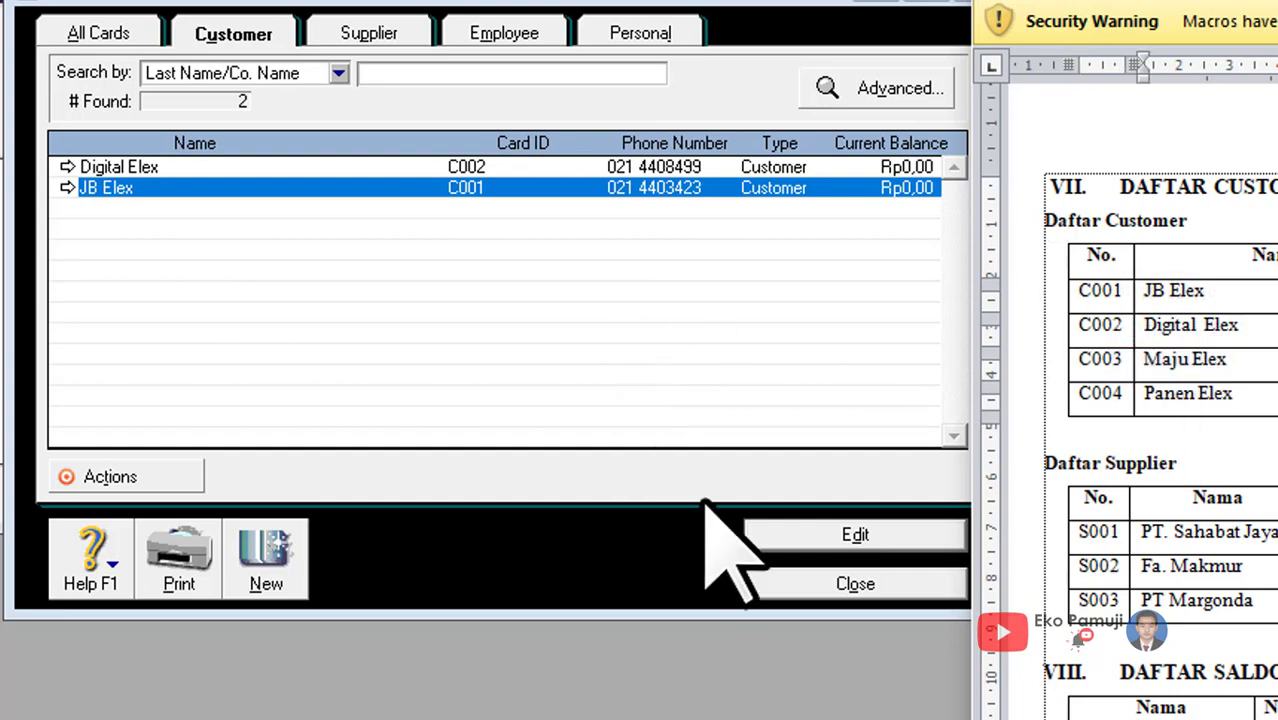
- Create a new customer card and copy the name "Maju Elex" from the Word customer table into its Name field
{"action": "left_click", "coordinate": [268, 558]}
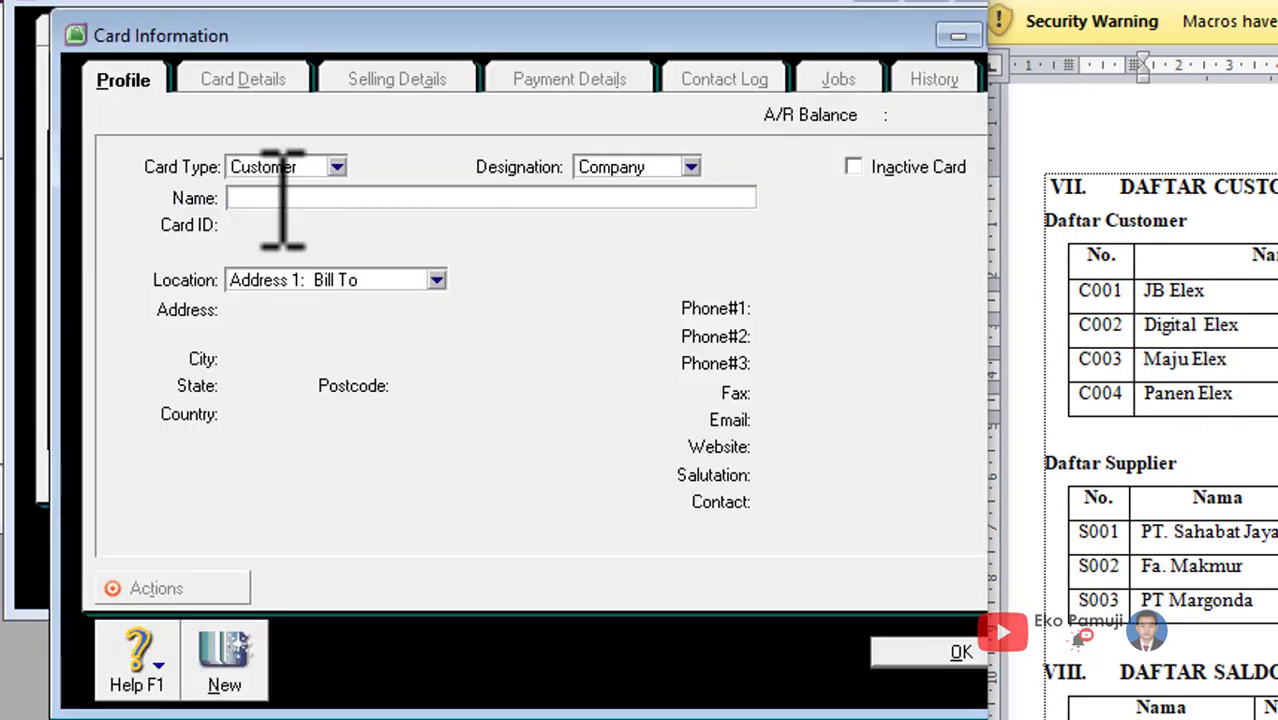
{"action": "left_click_drag", "start_coordinate": [1247, 365], "coordinate": [1145, 360]}
{"action": "left_click", "coordinate": [1248, 370]}
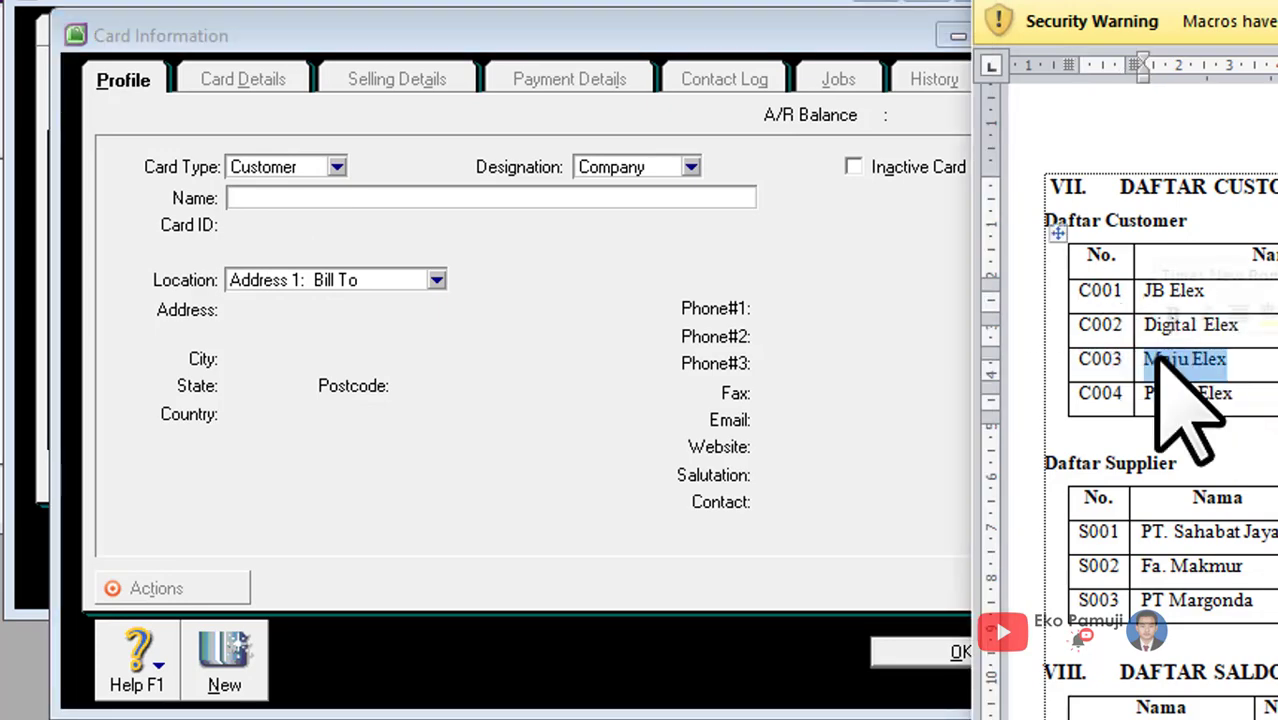
{"action": "right_click", "coordinate": [1165, 358]}
{"action": "left_click", "coordinate": [1240, 214]}
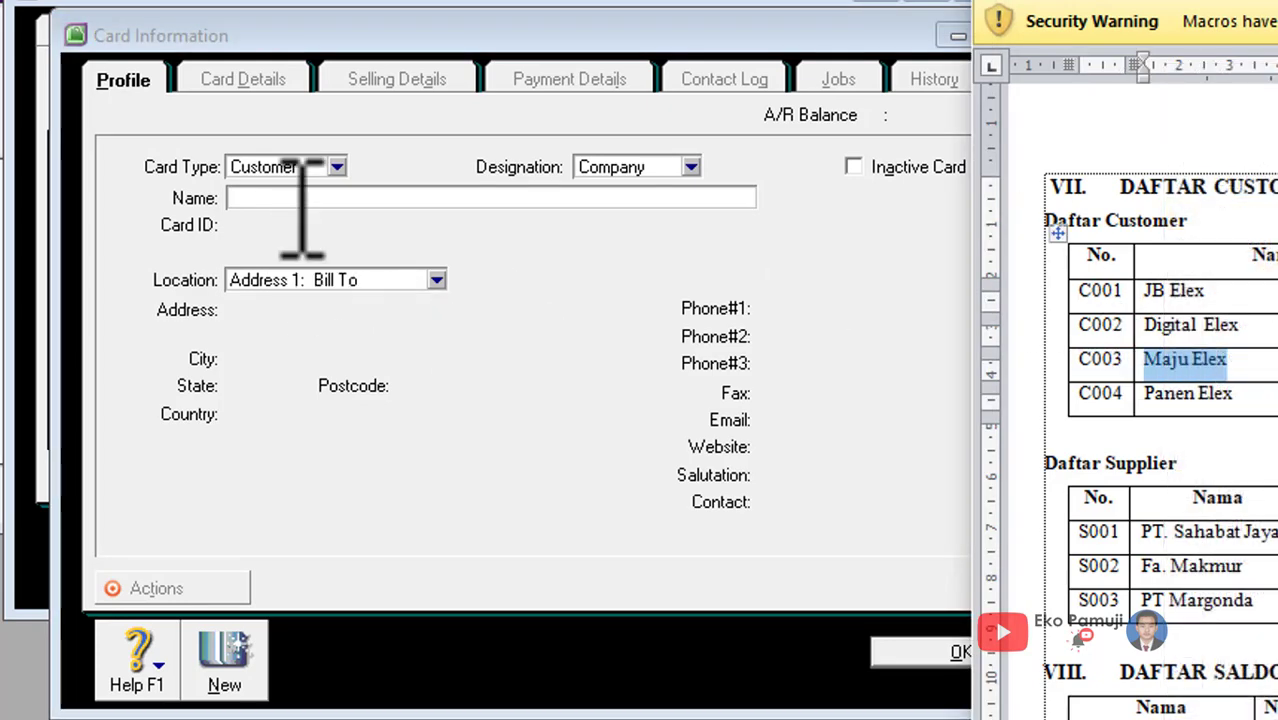
{"action": "left_click", "coordinate": [257, 197]}
{"action": "right_click", "coordinate": [287, 201]}
{"action": "left_click", "coordinate": [355, 331]}
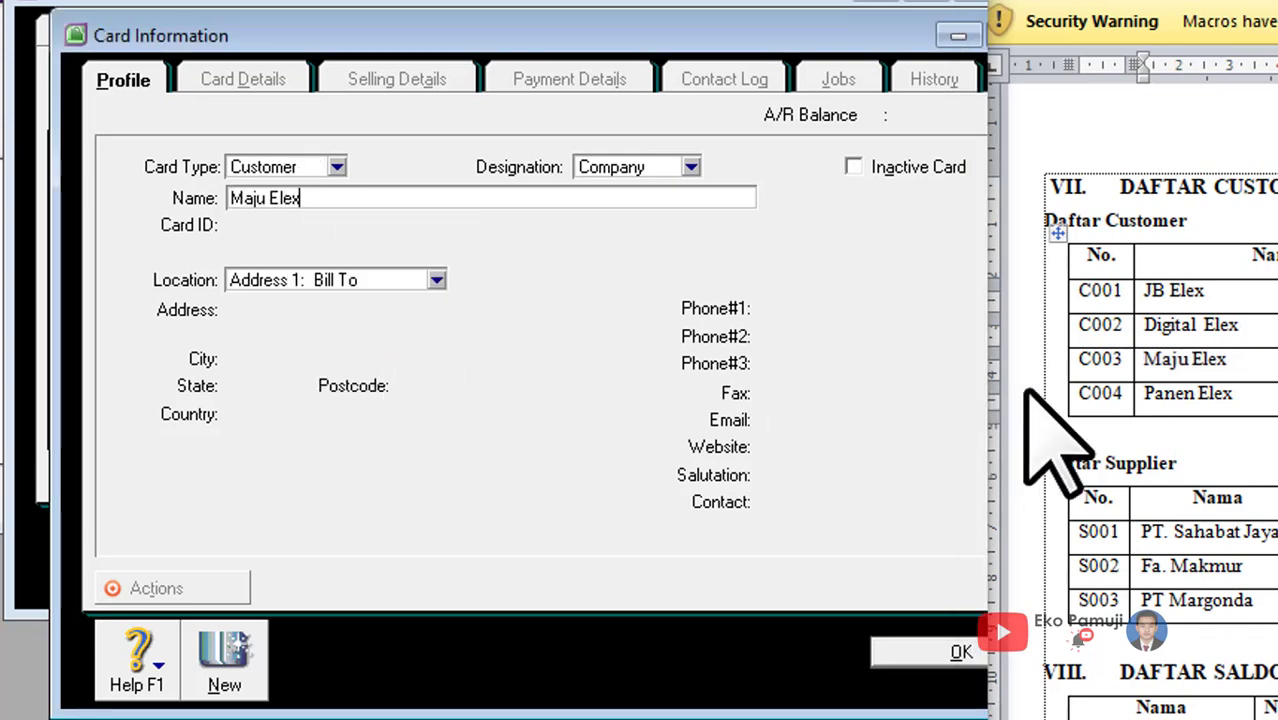
- Copy Maju Elex's customer number from the Word table into the card's Card ID field
{"action": "left_click", "coordinate": [1133, 368]}
{"action": "left_click_drag", "start_coordinate": [1133, 368], "coordinate": [1072, 365]}
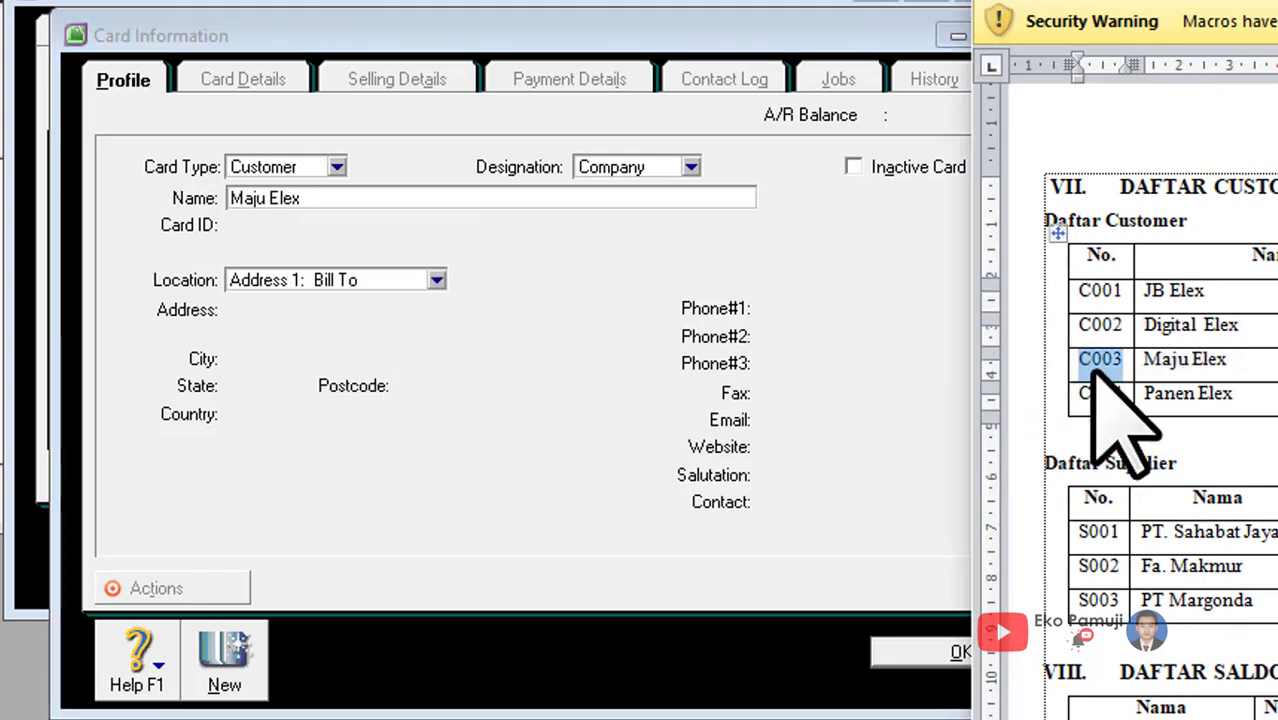
{"action": "right_click", "coordinate": [1095, 362]}
{"action": "left_click", "coordinate": [1172, 213]}
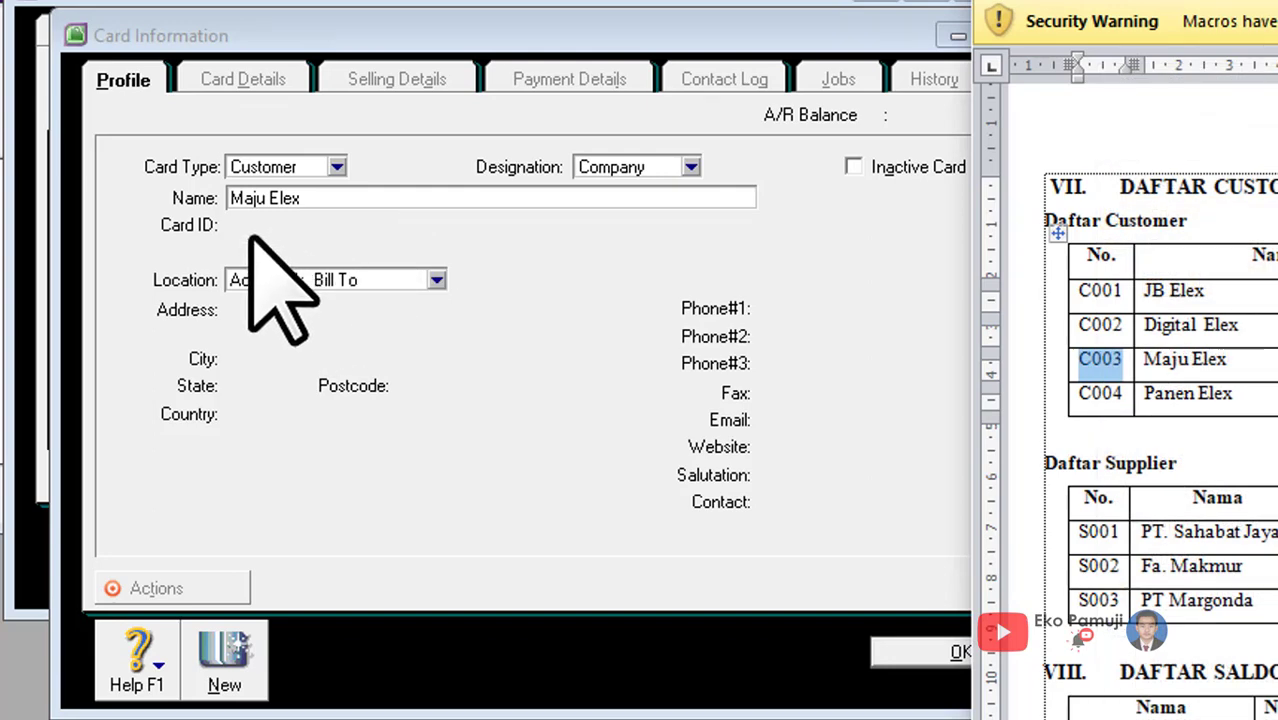
{"action": "left_click", "coordinate": [331, 200]}
{"action": "key", "text": "Tab"}
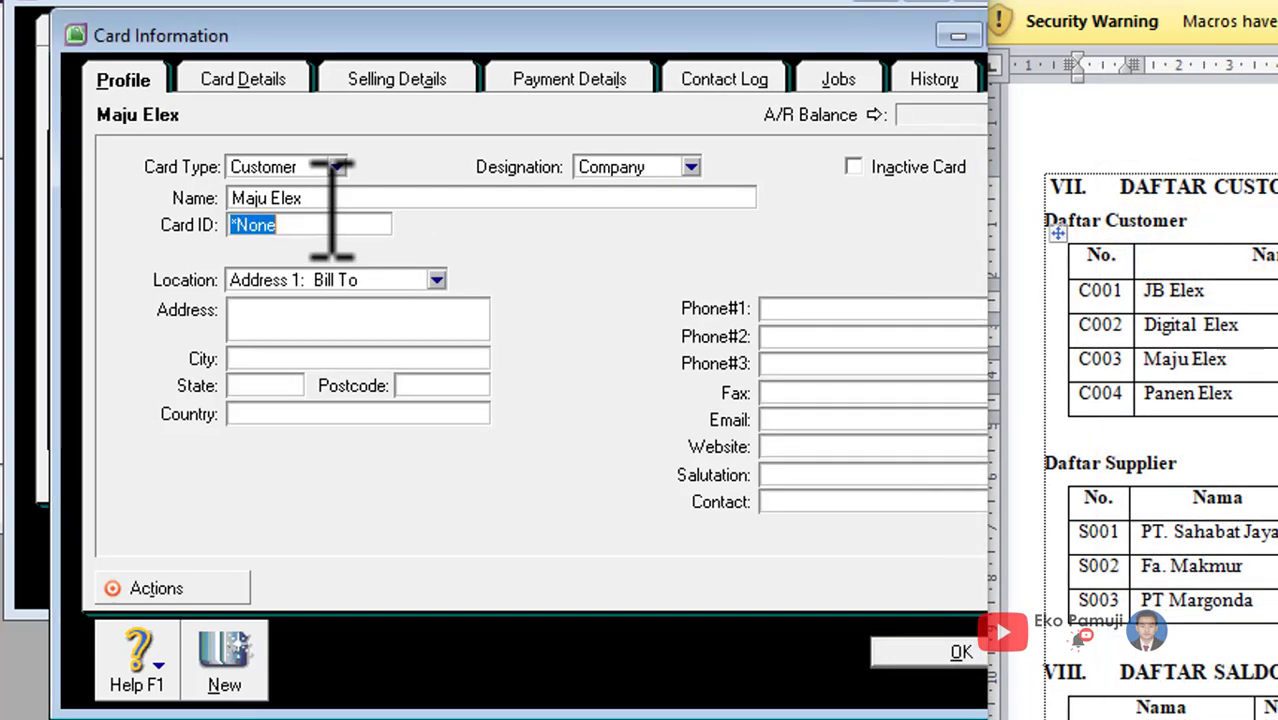
{"action": "right_click", "coordinate": [308, 224]}
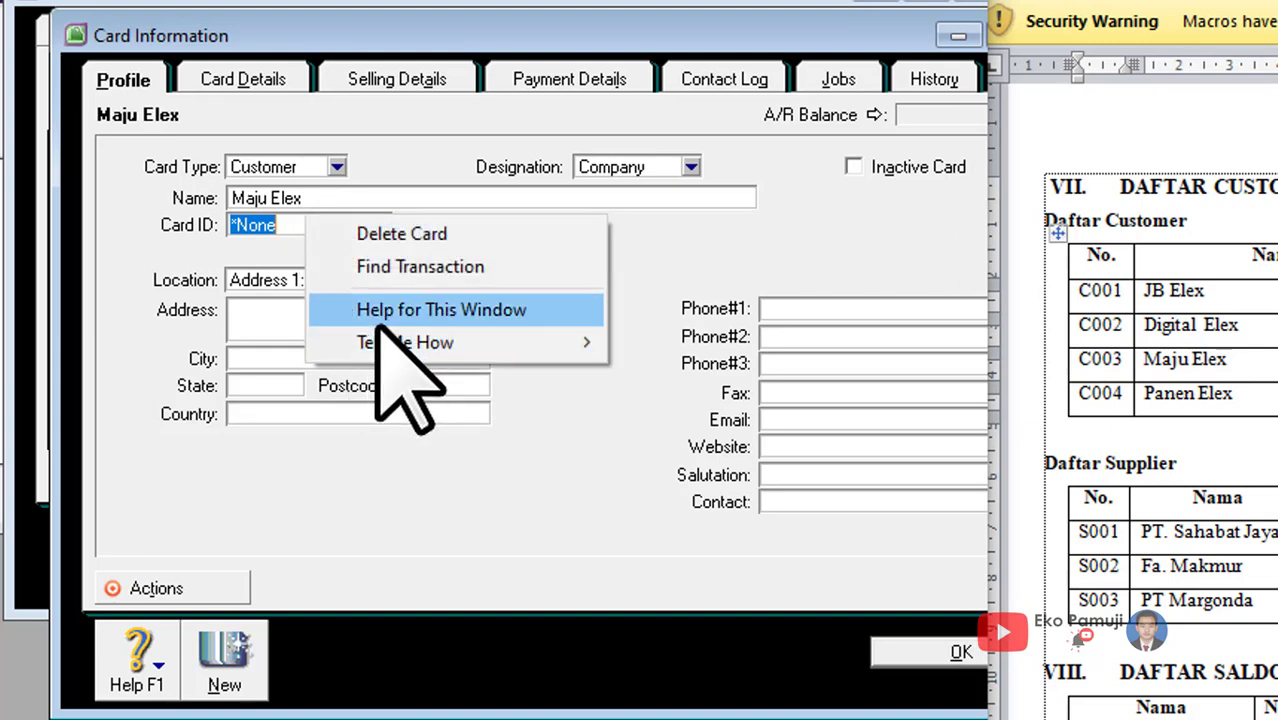
{"action": "left_click", "coordinate": [254, 228]}
{"action": "double_click", "coordinate": [215, 228]}
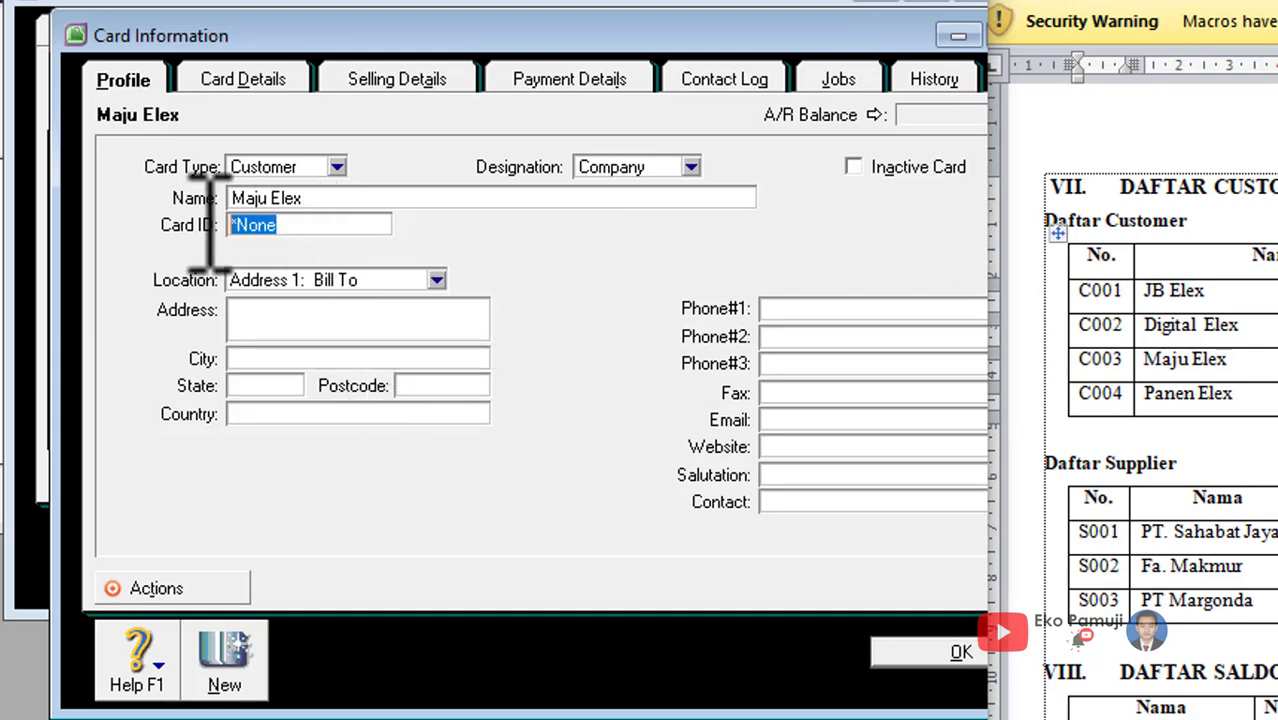
{"action": "right_click", "coordinate": [240, 222]}
{"action": "left_click", "coordinate": [309, 346]}
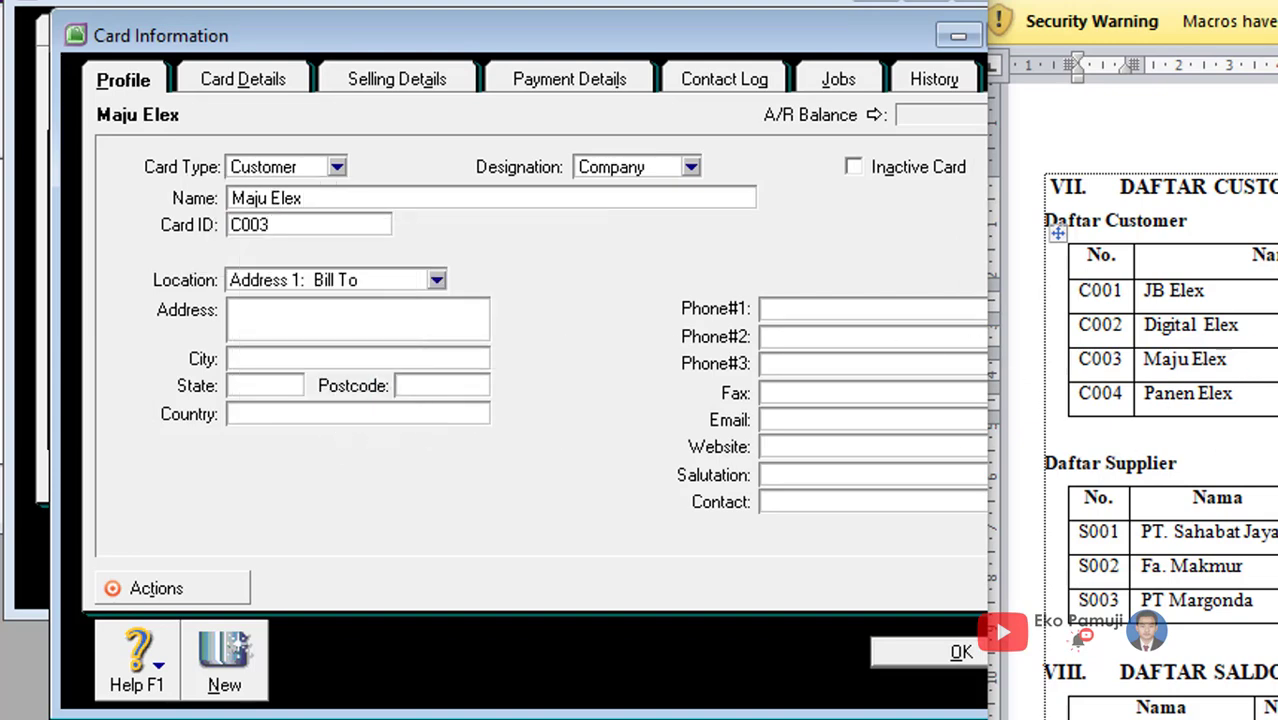
- Paste Maju Elex's address from the Word table into the card's Address field
{"action": "key", "text": "alt+Tab"}
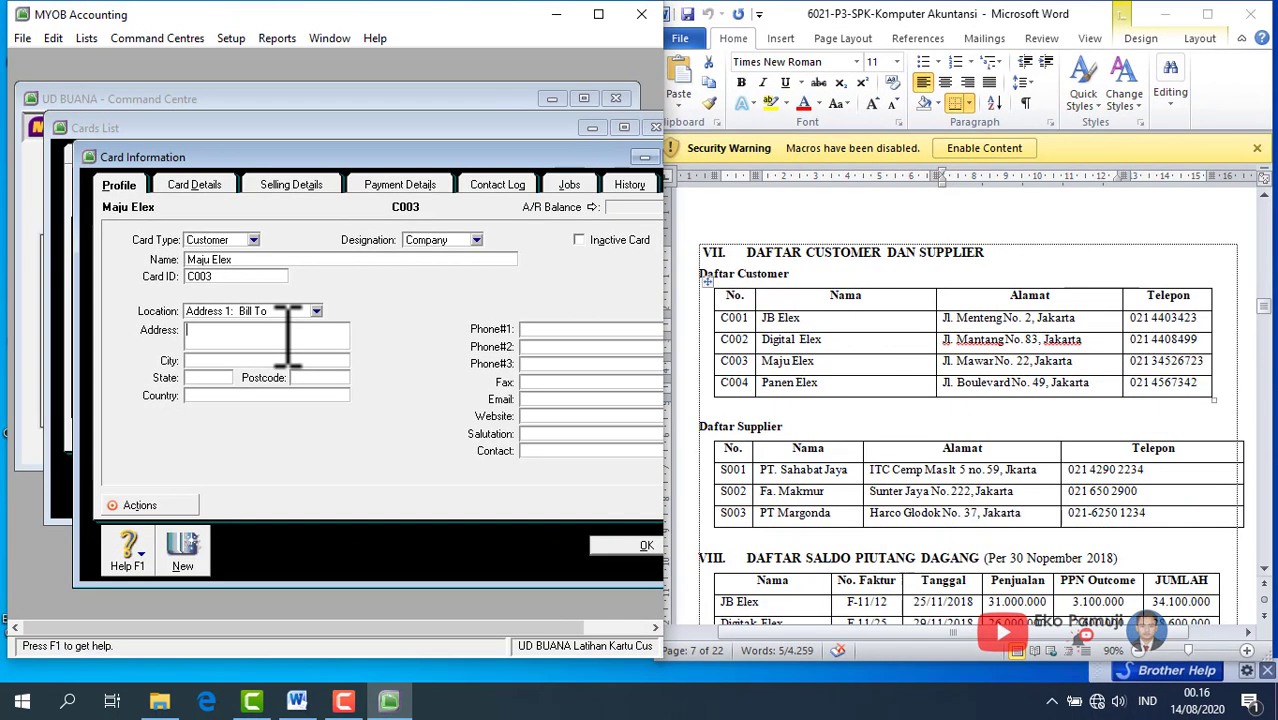
{"action": "right_click", "coordinate": [381, 316]}
{"action": "left_click", "coordinate": [320, 414]}
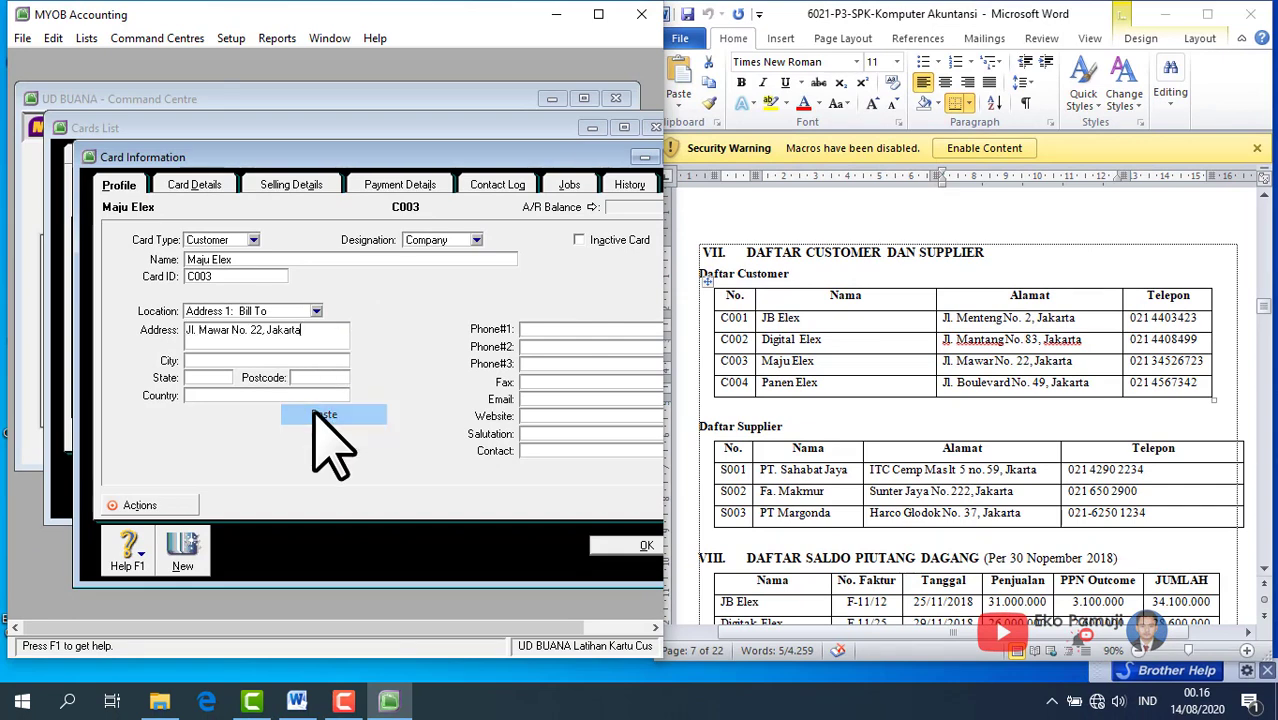
{"action": "key", "text": "alt+Tab"}
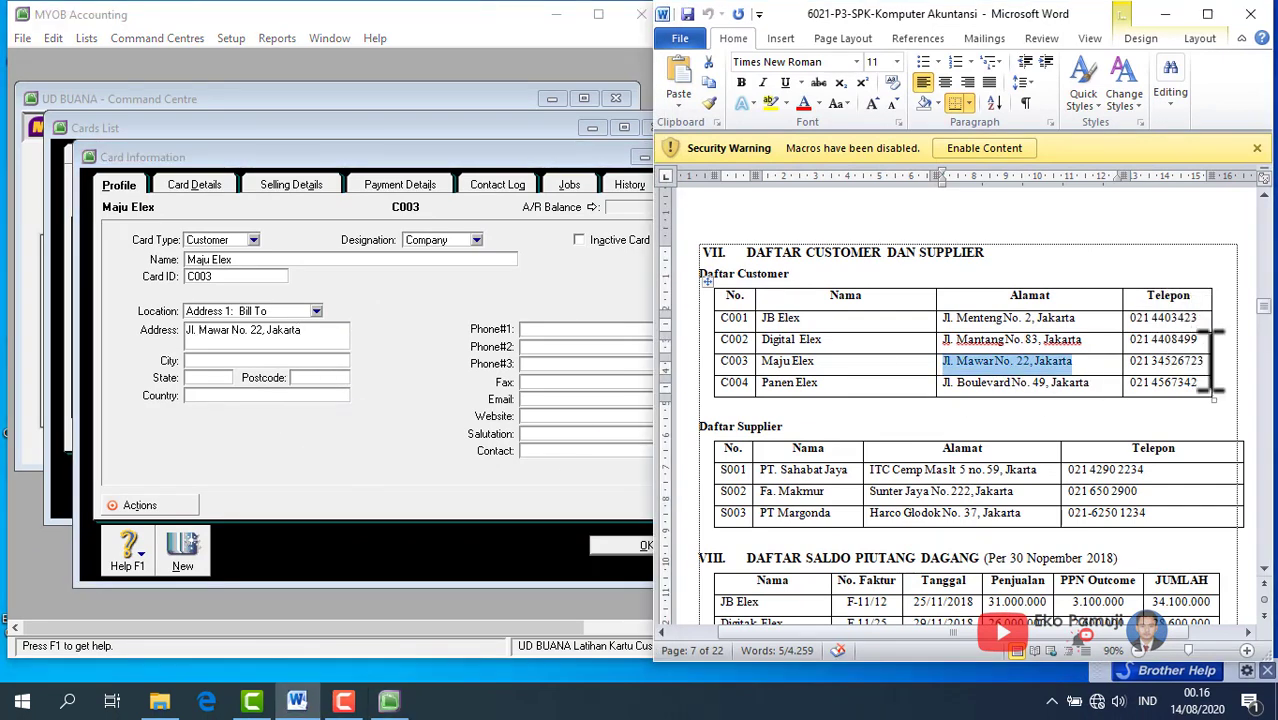
{"action": "left_click_drag", "start_coordinate": [1212, 362], "coordinate": [1153, 364]}
{"action": "right_click", "coordinate": [1135, 373]}
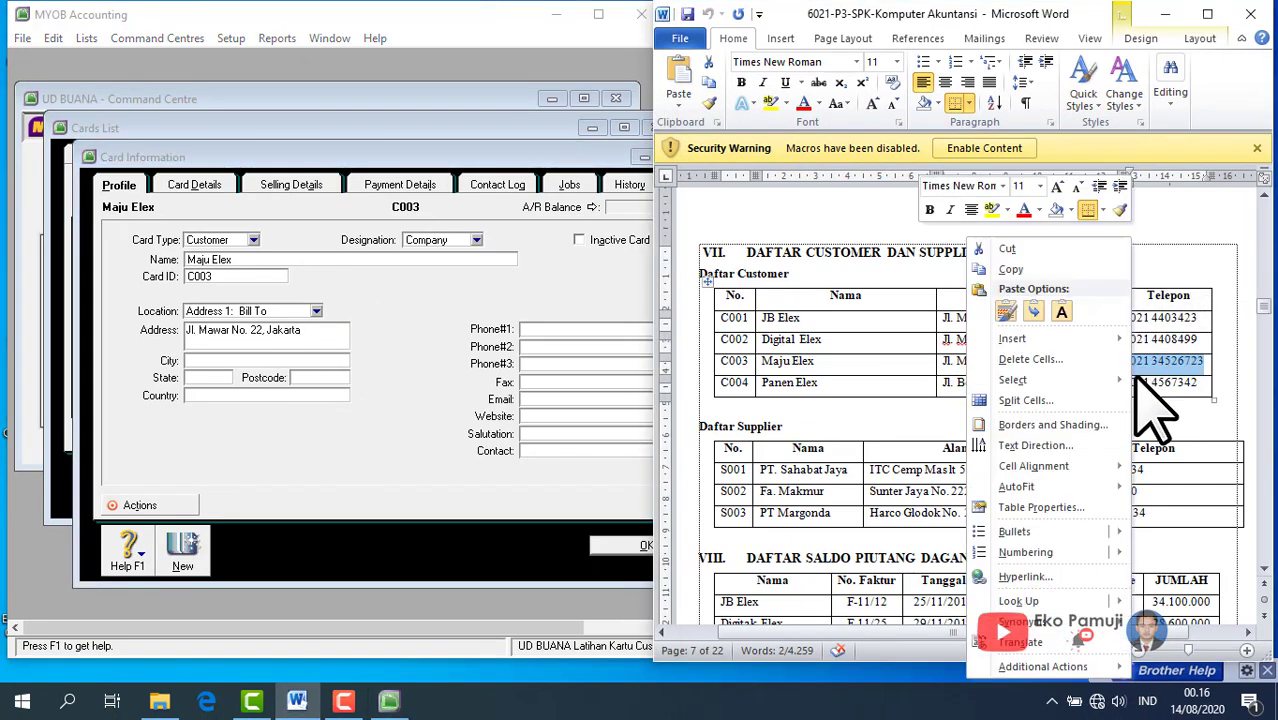
{"action": "left_click", "coordinate": [1012, 270]}
{"action": "left_click", "coordinate": [540, 335]}
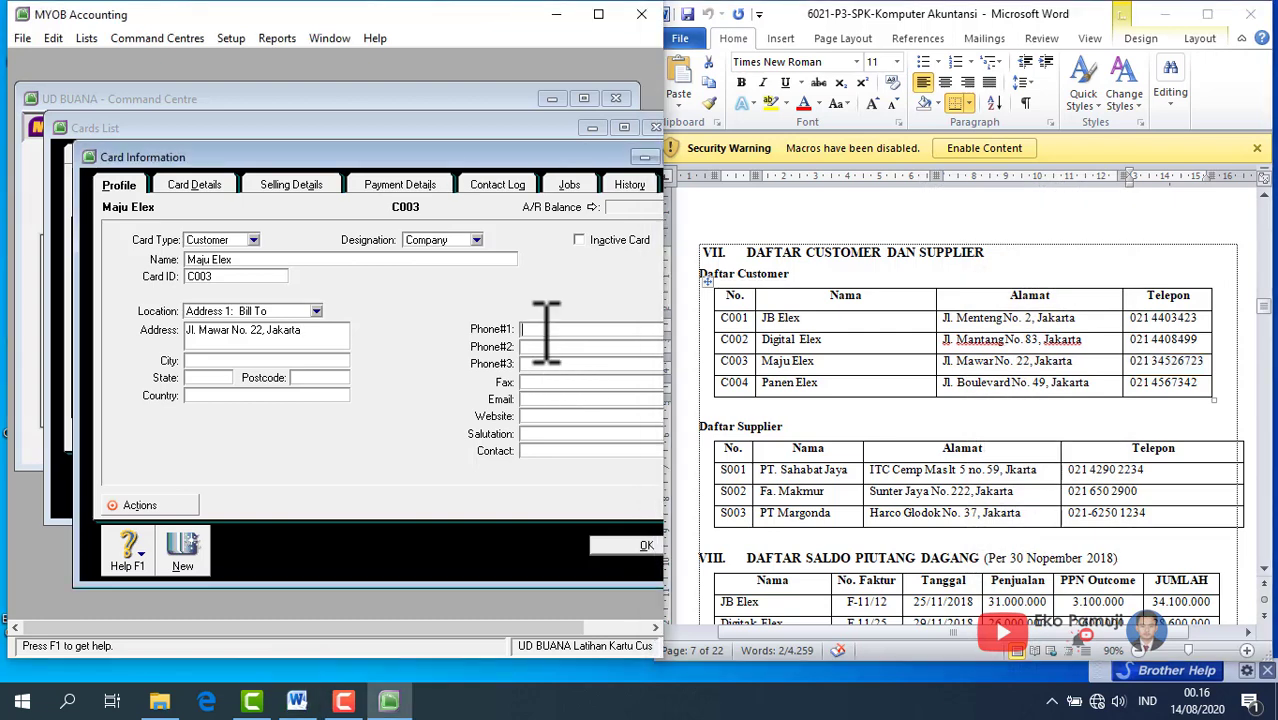
{"action": "right_click", "coordinate": [543, 332]}
{"action": "left_click_drag", "start_coordinate": [478, 163], "coordinate": [406, 133]}
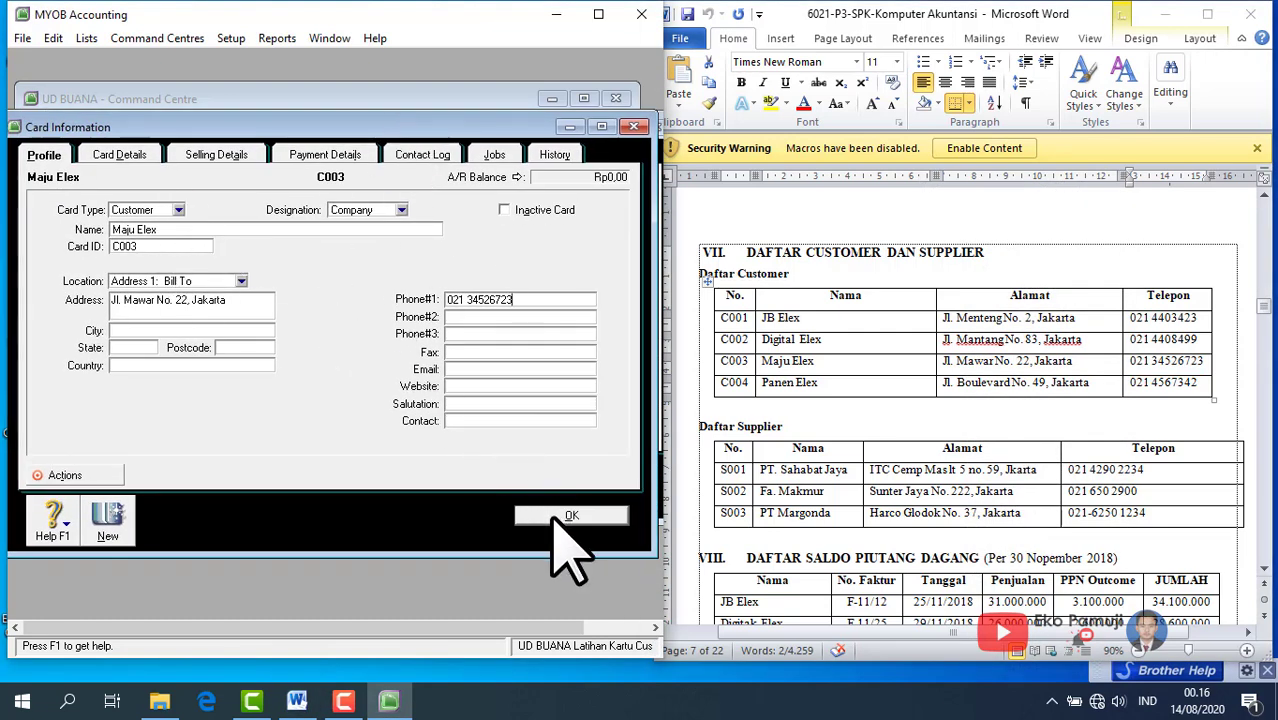
{"action": "left_click", "coordinate": [567, 517]}
- Create a new customer card and copy the name "Panen Elex" from the Word customer table into its Name field
{"action": "left_click", "coordinate": [208, 485]}
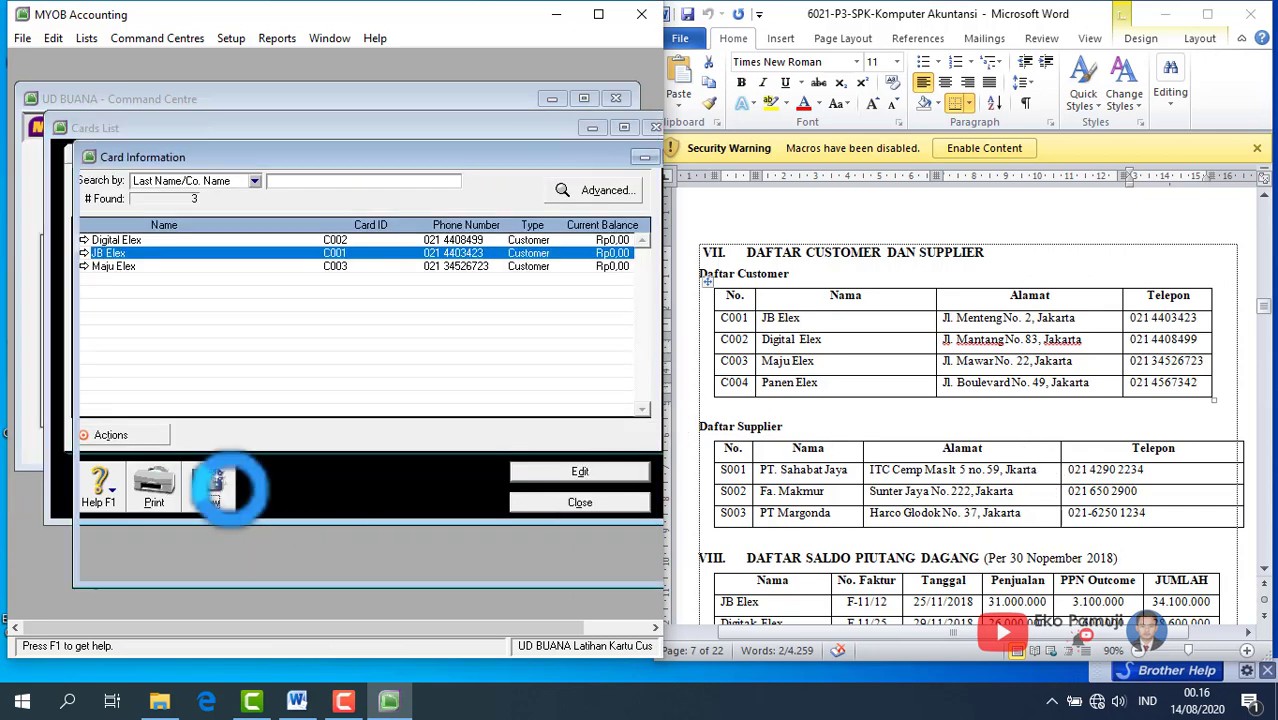
{"action": "left_click", "coordinate": [828, 365]}
{"action": "left_click_drag", "start_coordinate": [822, 384], "coordinate": [783, 390]}
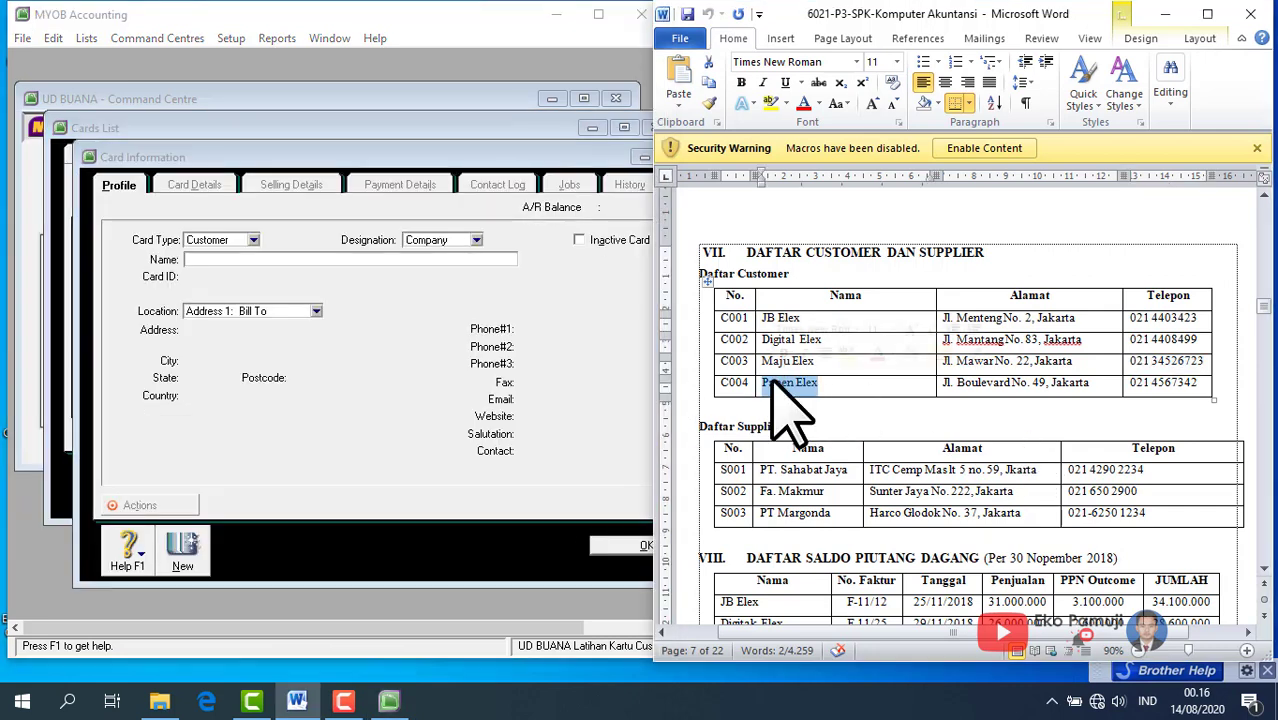
{"action": "right_click", "coordinate": [783, 388]}
{"action": "left_click", "coordinate": [790, 266]}
{"action": "left_click", "coordinate": [220, 259]}
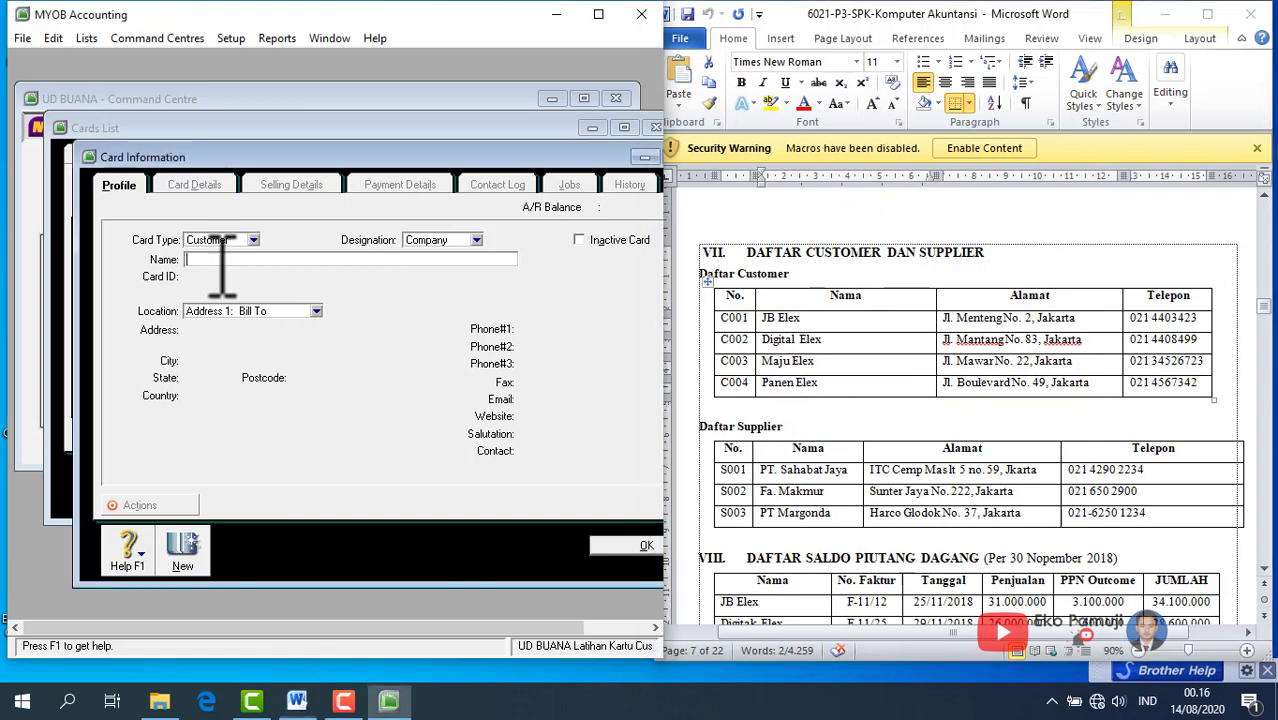
{"action": "right_click", "coordinate": [246, 262]}
{"action": "left_click", "coordinate": [262, 345]}
- Copy Panen Elex's customer number from the Word table into the card's Card ID field
{"action": "key", "text": "alt+Tab"}
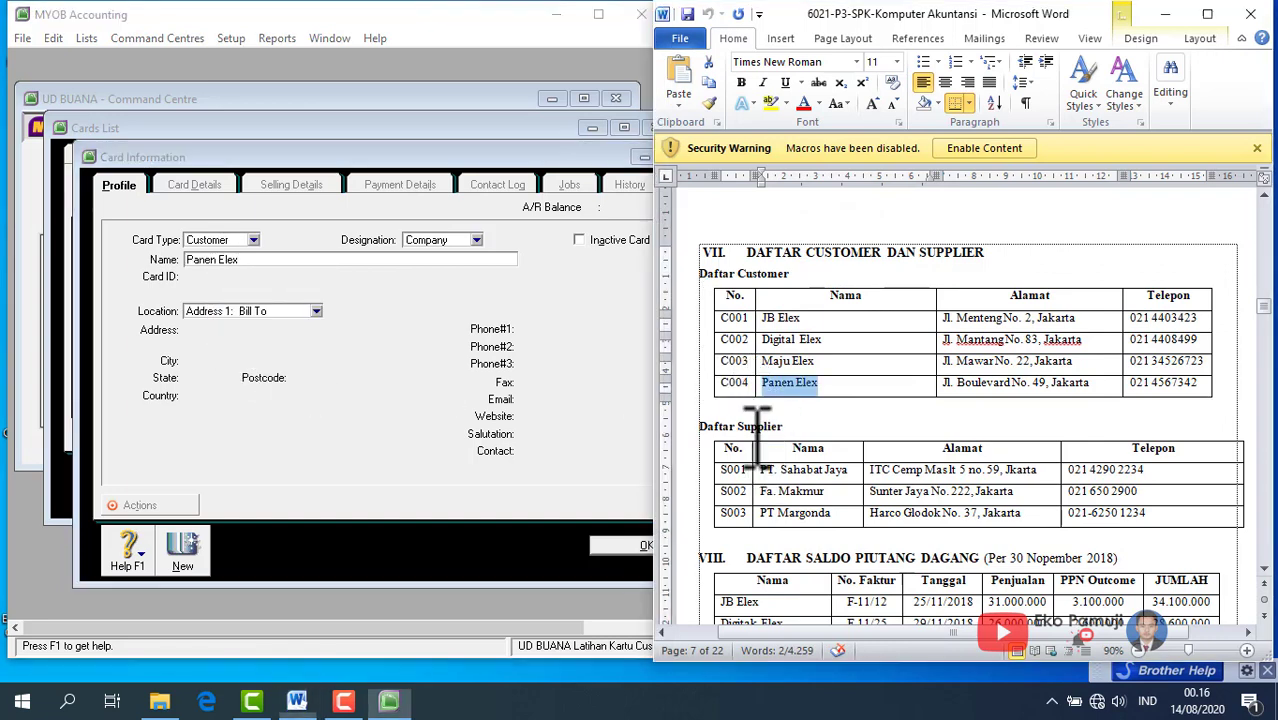
{"action": "right_click", "coordinate": [727, 386]}
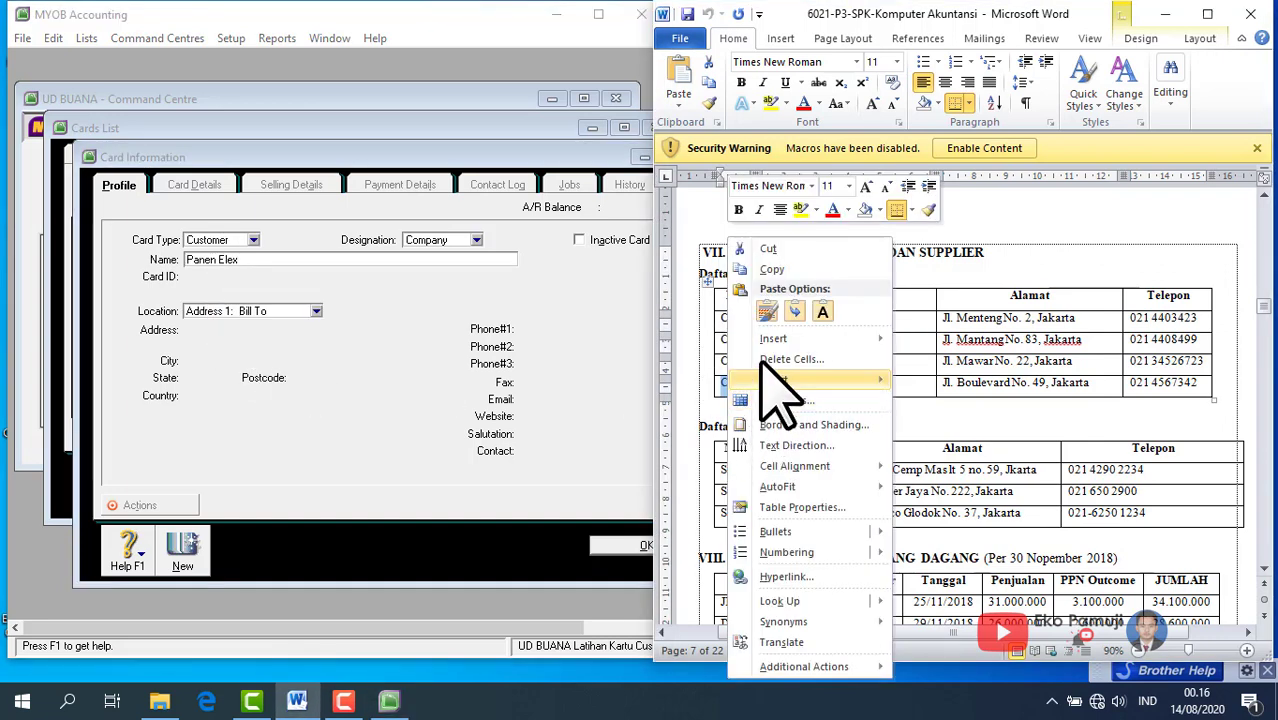
{"action": "left_click", "coordinate": [775, 268]}
{"action": "key", "text": "alt+Tab"}
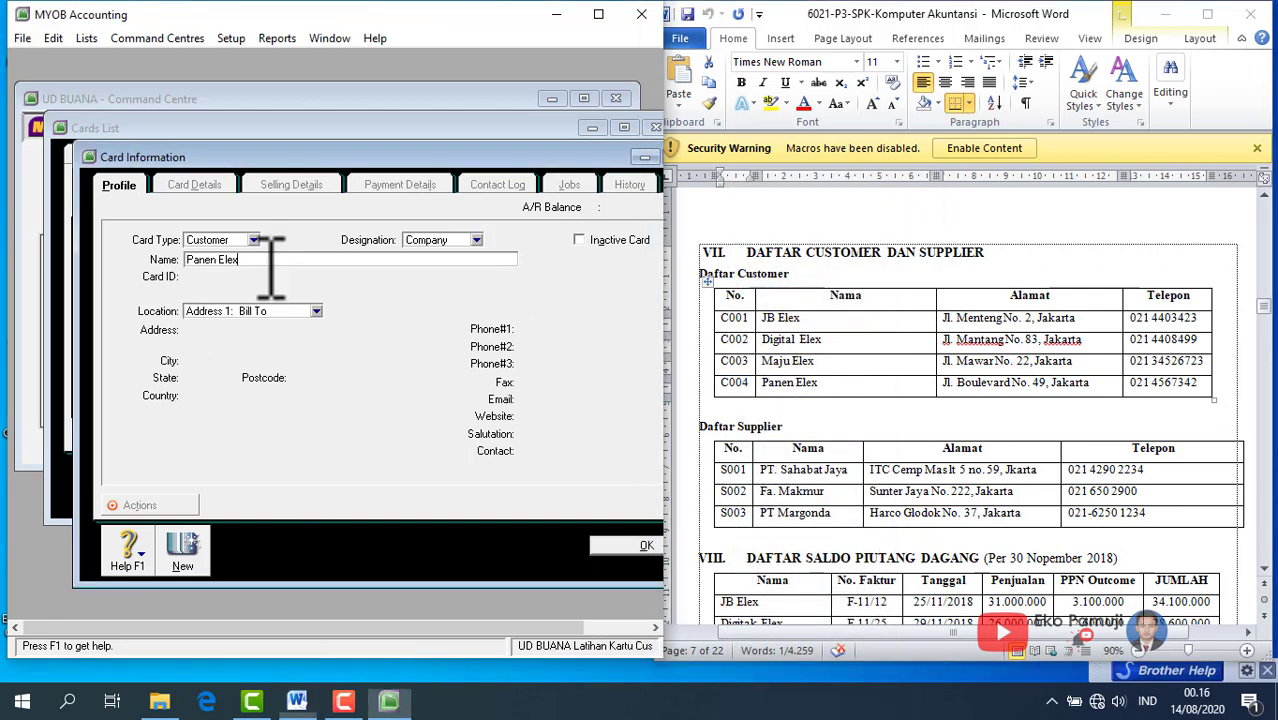
{"action": "key", "text": "Tab"}
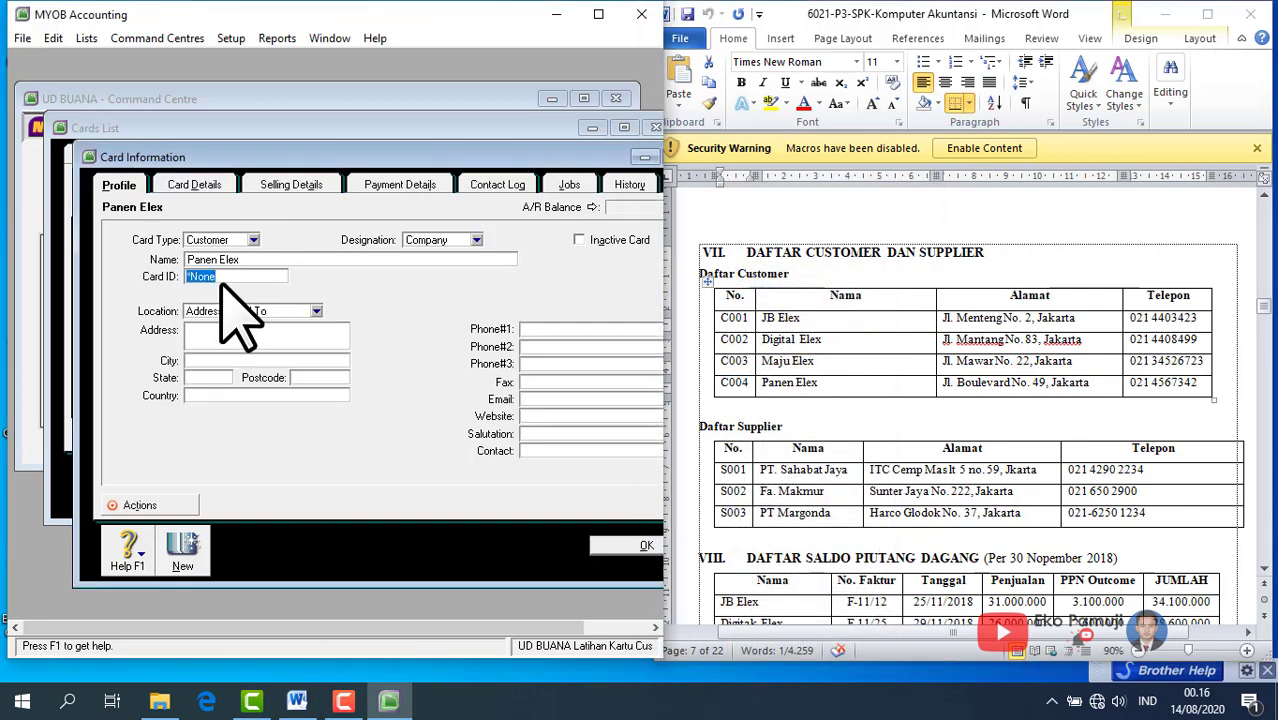
{"action": "right_click", "coordinate": [222, 285]}
{"action": "left_click", "coordinate": [262, 366]}
- Copy Panen Elex's address from the Word table into the card's Address field
{"action": "left_click", "coordinate": [1080, 380]}
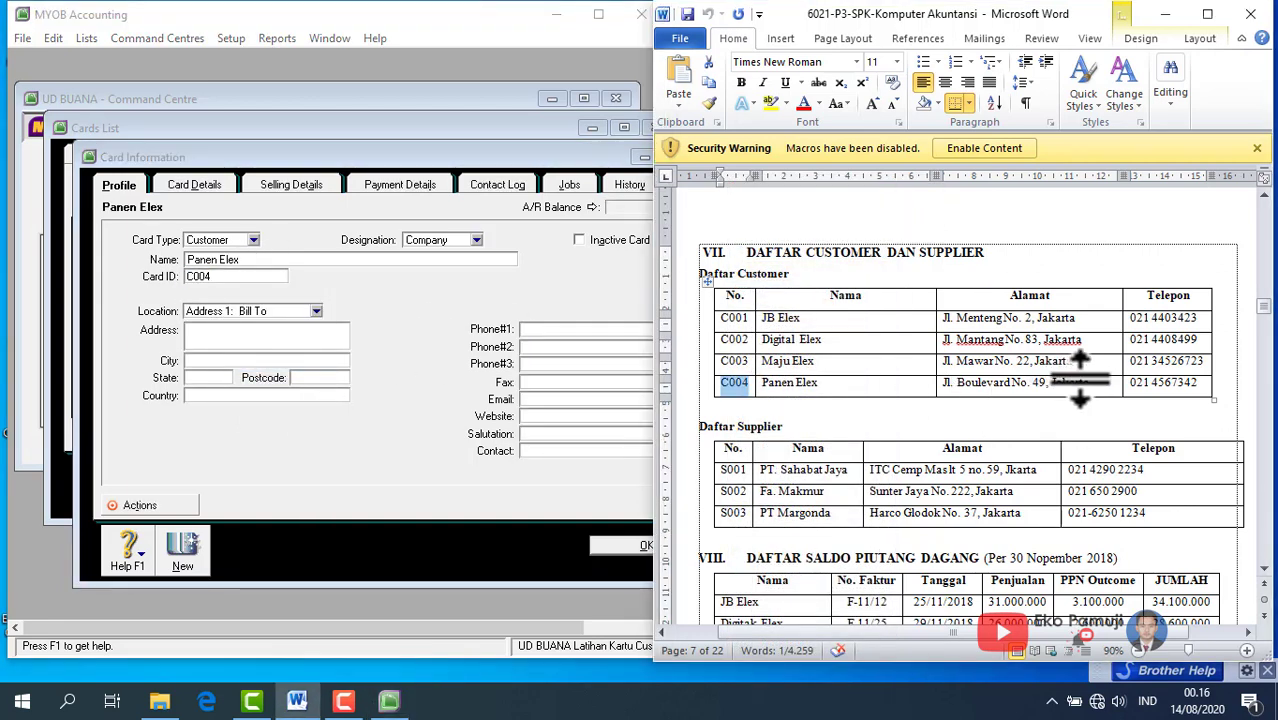
{"action": "left_click_drag", "start_coordinate": [1100, 388], "coordinate": [960, 388]}
{"action": "right_click", "coordinate": [957, 390]}
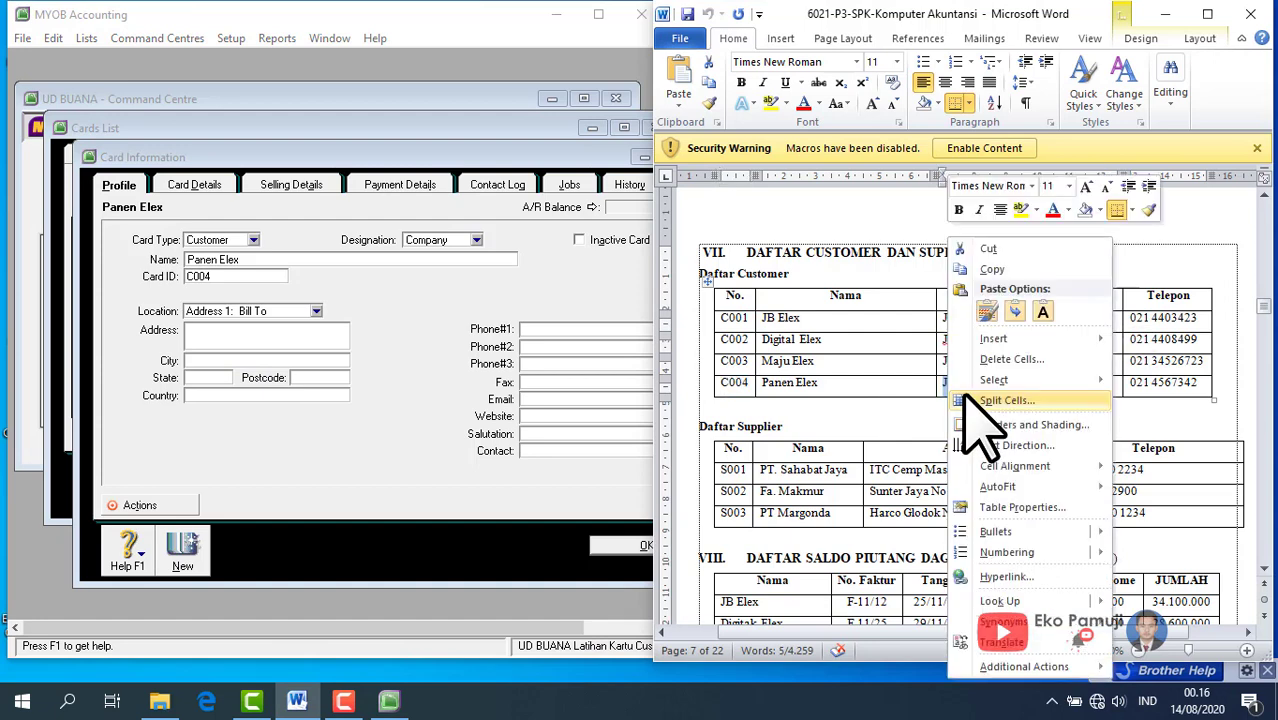
{"action": "left_click", "coordinate": [919, 274]}
{"action": "left_click", "coordinate": [257, 337]}
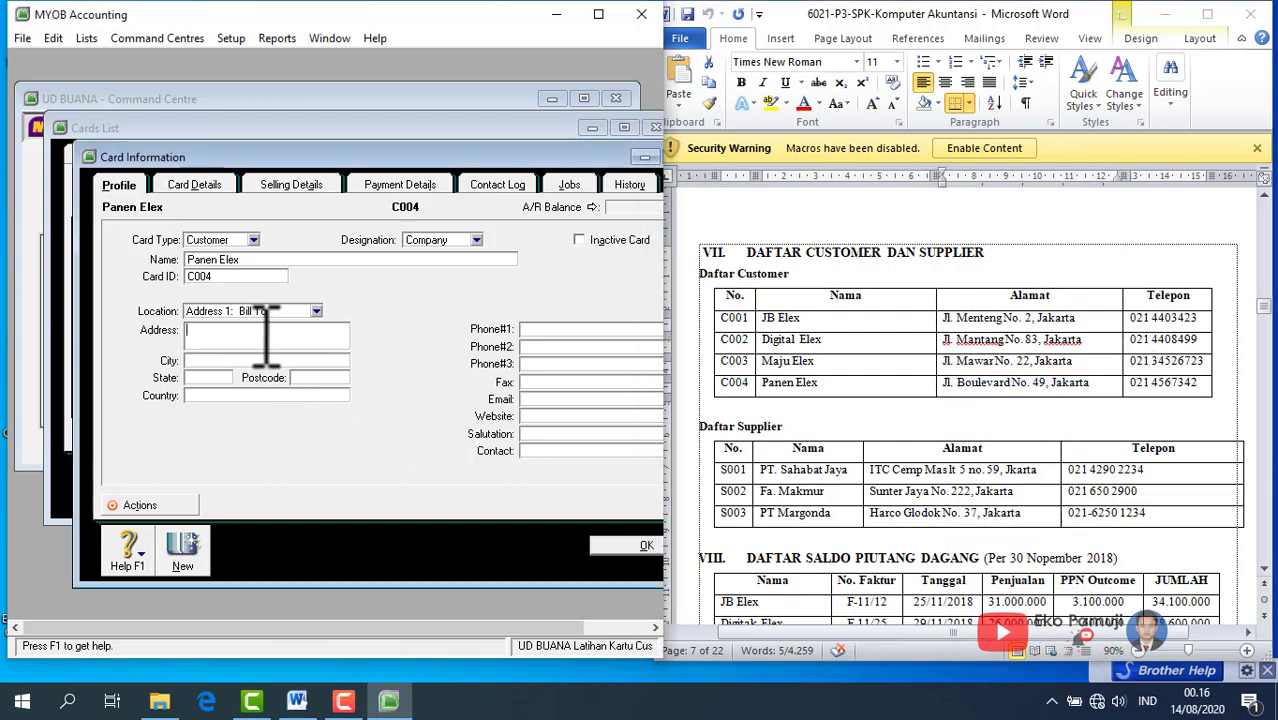
{"action": "right_click", "coordinate": [271, 330]}
{"action": "left_click", "coordinate": [330, 414]}
{"action": "key", "text": "alt+Tab"}
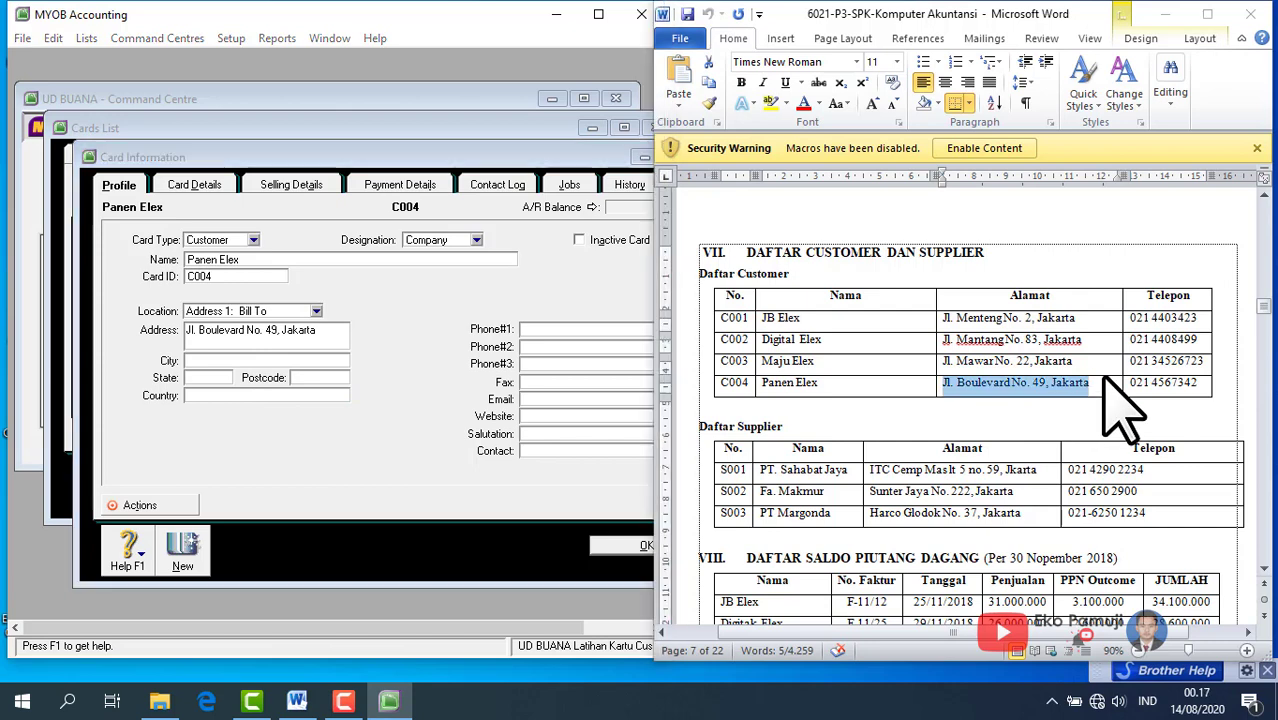
{"action": "left_click_drag", "start_coordinate": [1207, 385], "coordinate": [1130, 383]}
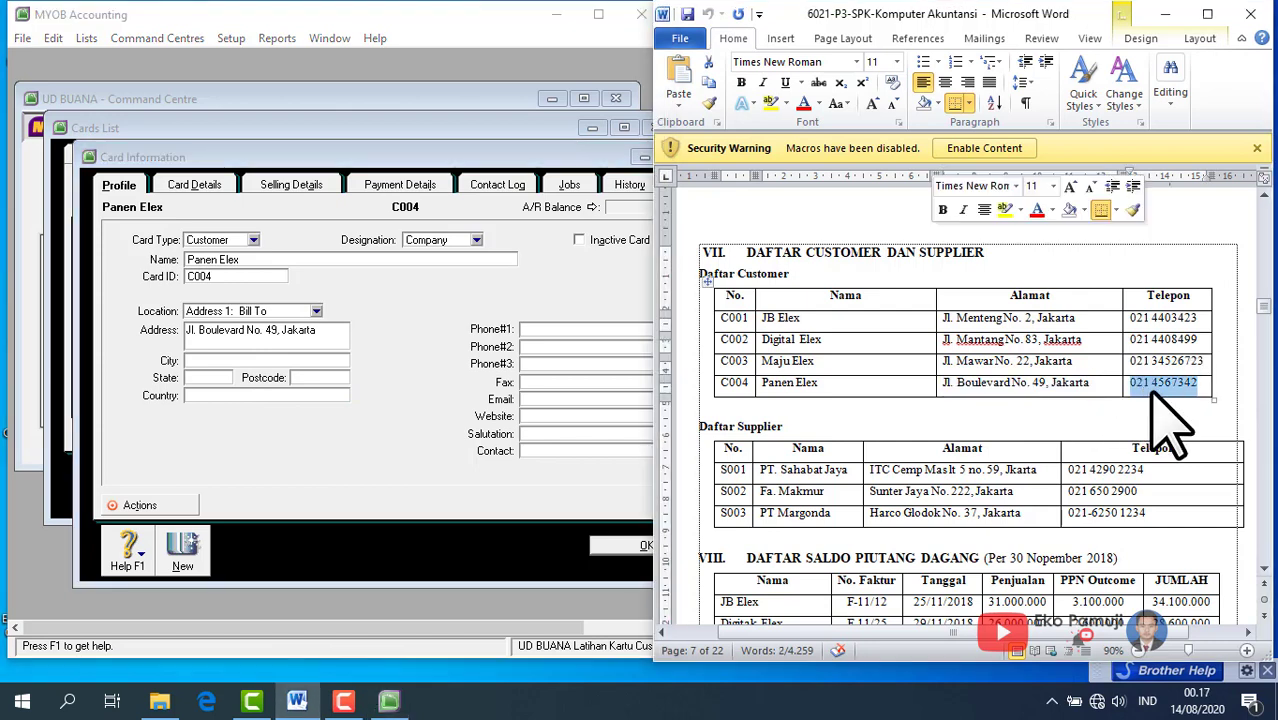
{"action": "right_click", "coordinate": [1148, 388]}
{"action": "left_click", "coordinate": [1040, 274]}
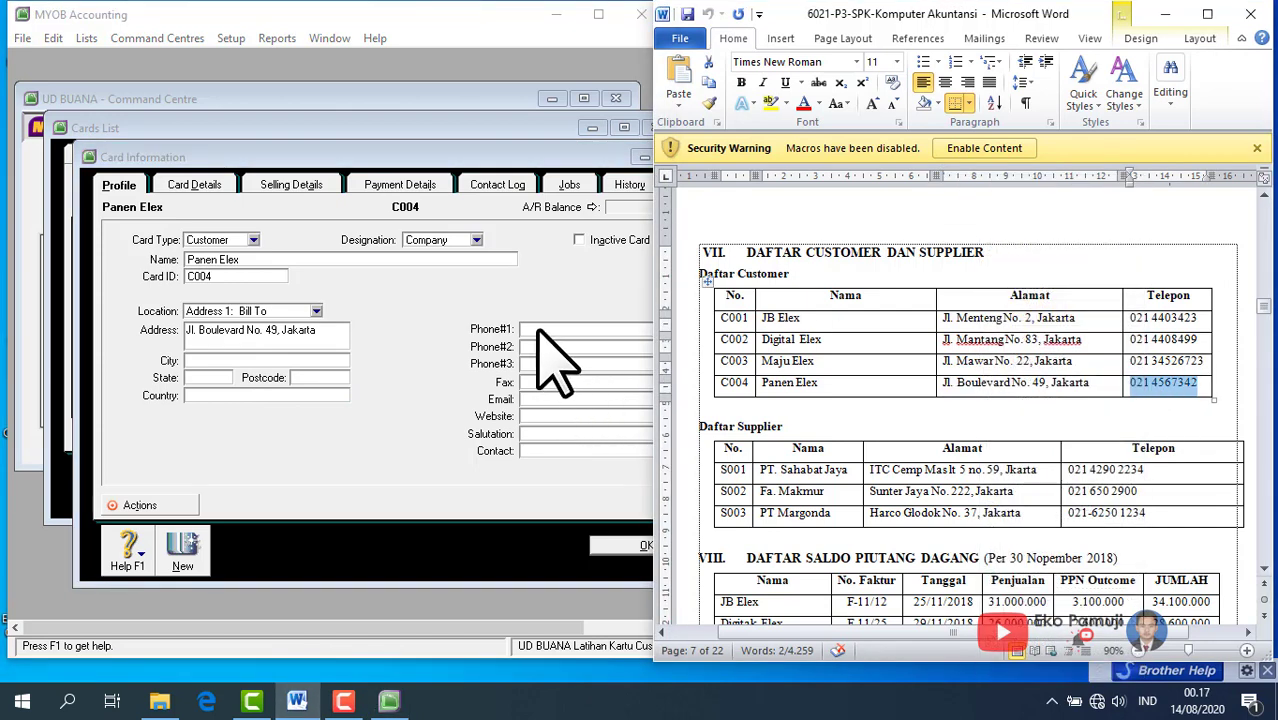
{"action": "left_click", "coordinate": [537, 328]}
{"action": "right_click", "coordinate": [537, 330]}
{"action": "left_click", "coordinate": [585, 410]}
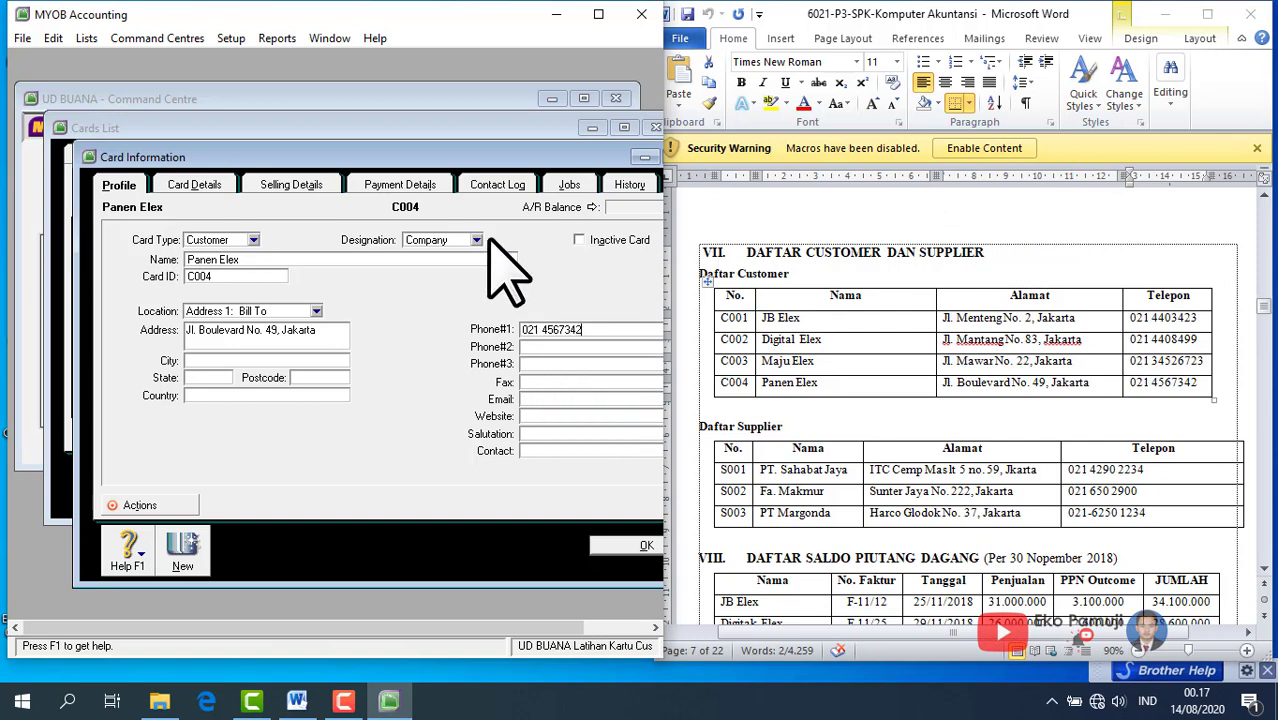
{"action": "left_click_drag", "start_coordinate": [478, 160], "coordinate": [422, 136]}
{"action": "left_click", "coordinate": [592, 522]}
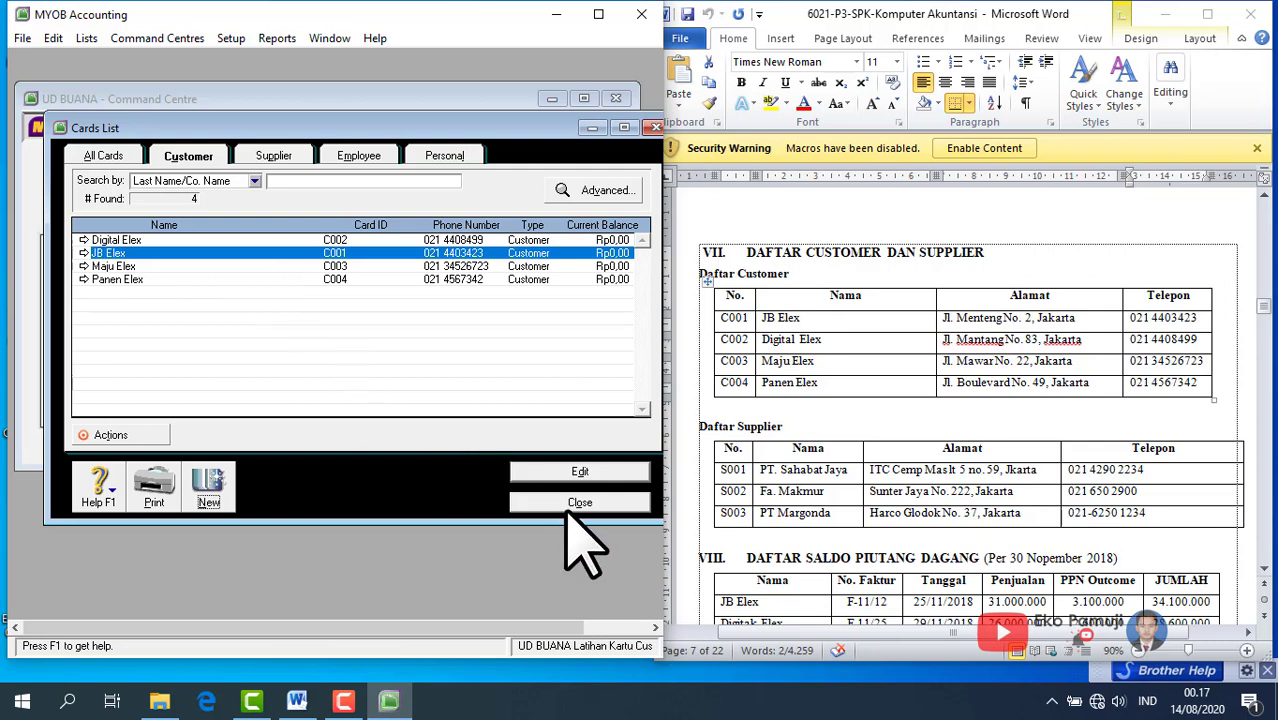
- Switch the Cards List to the supplier cards, then close and reopen the list from the Card File command centre
{"action": "left_click", "coordinate": [289, 160]}
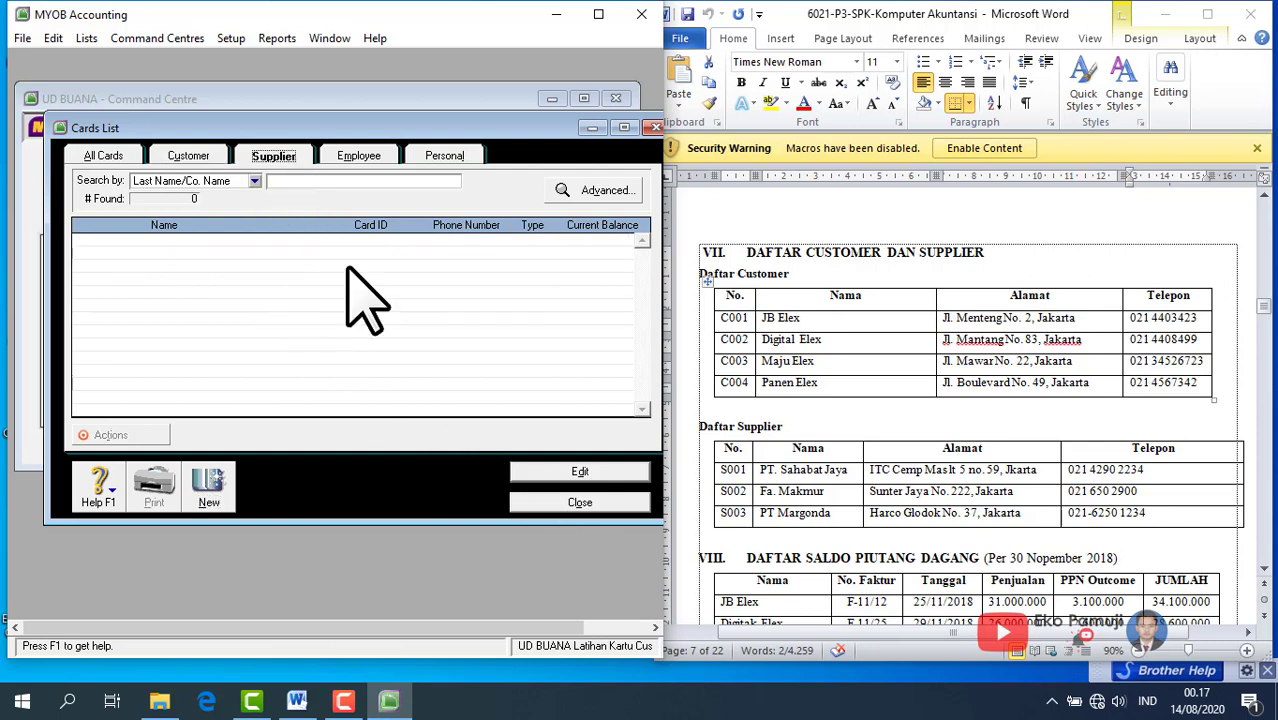
{"action": "left_click", "coordinate": [558, 503]}
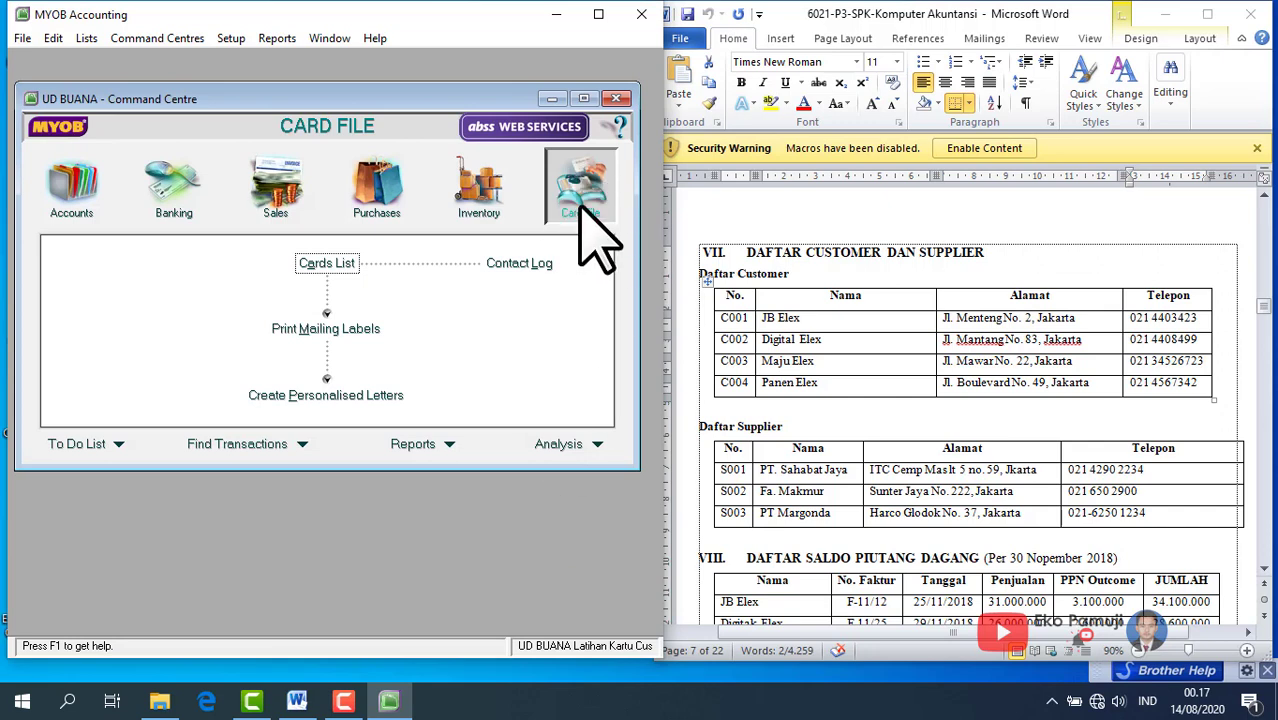
{"action": "left_click", "coordinate": [325, 264]}
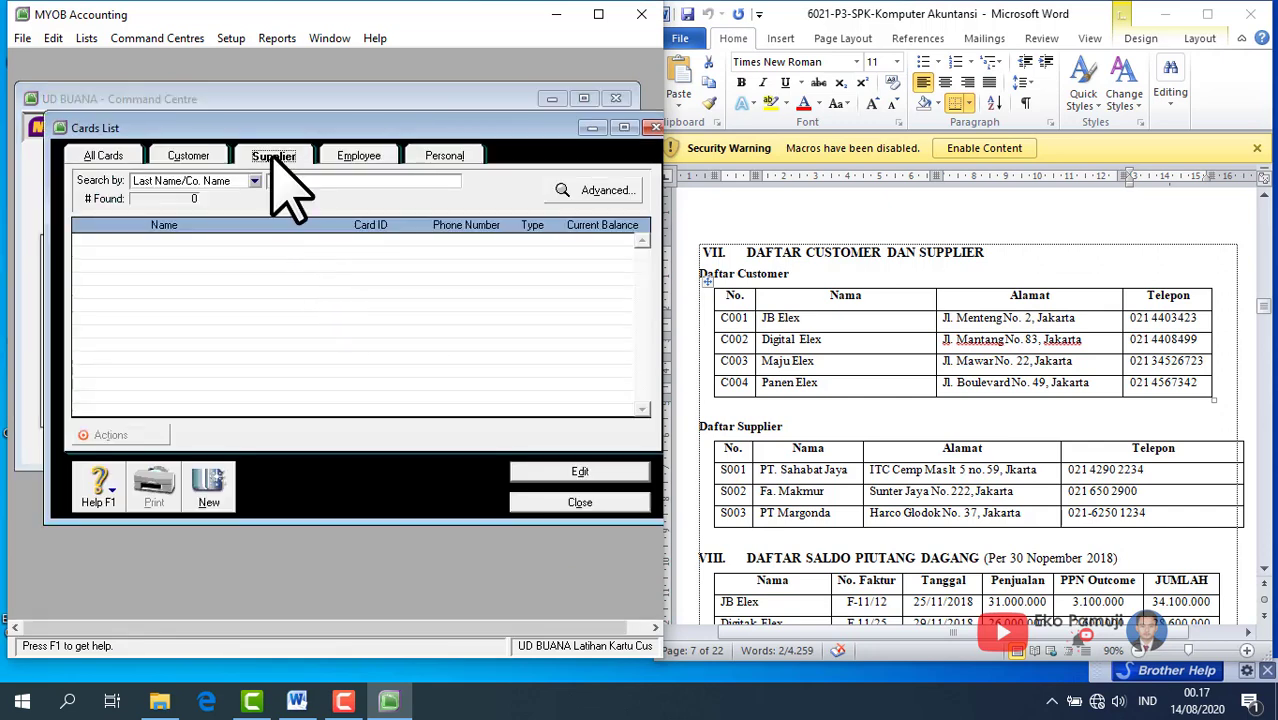
- Create a new supplier card and copy the name "PT. Sahabat Jaya" from the Word supplier table into its Name field
{"action": "left_click", "coordinate": [208, 490]}
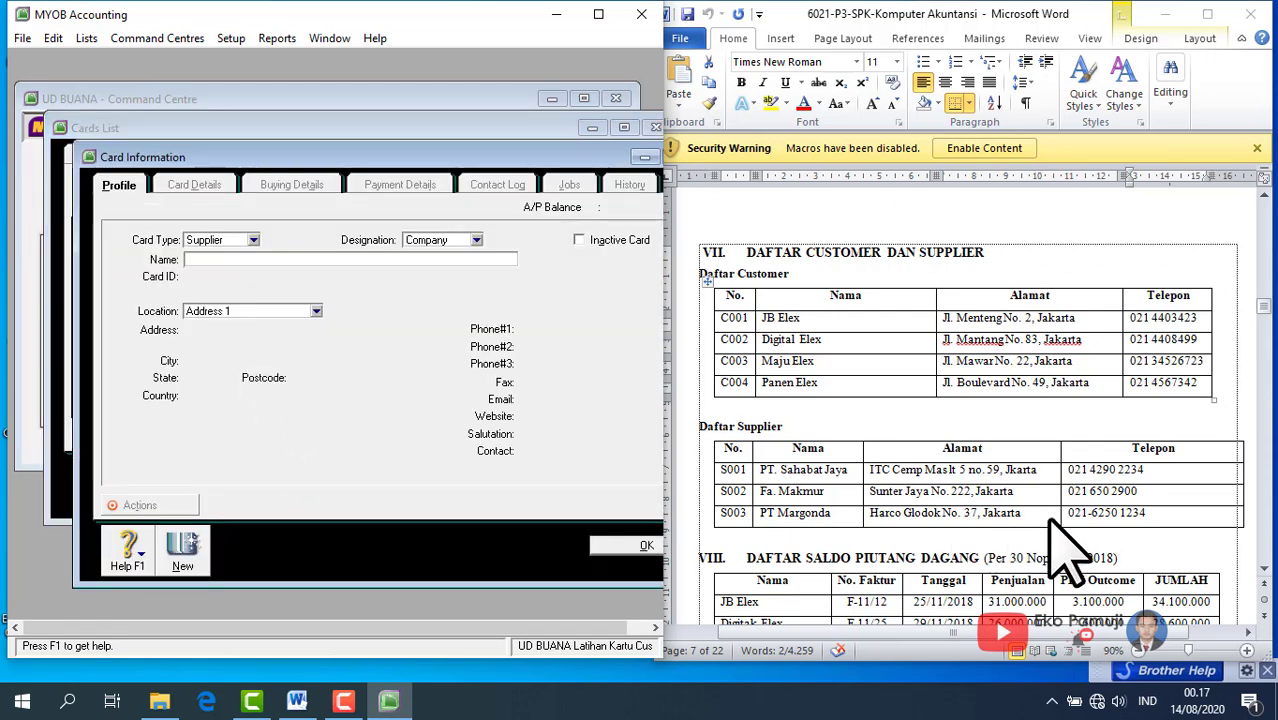
{"action": "left_click", "coordinate": [995, 505]}
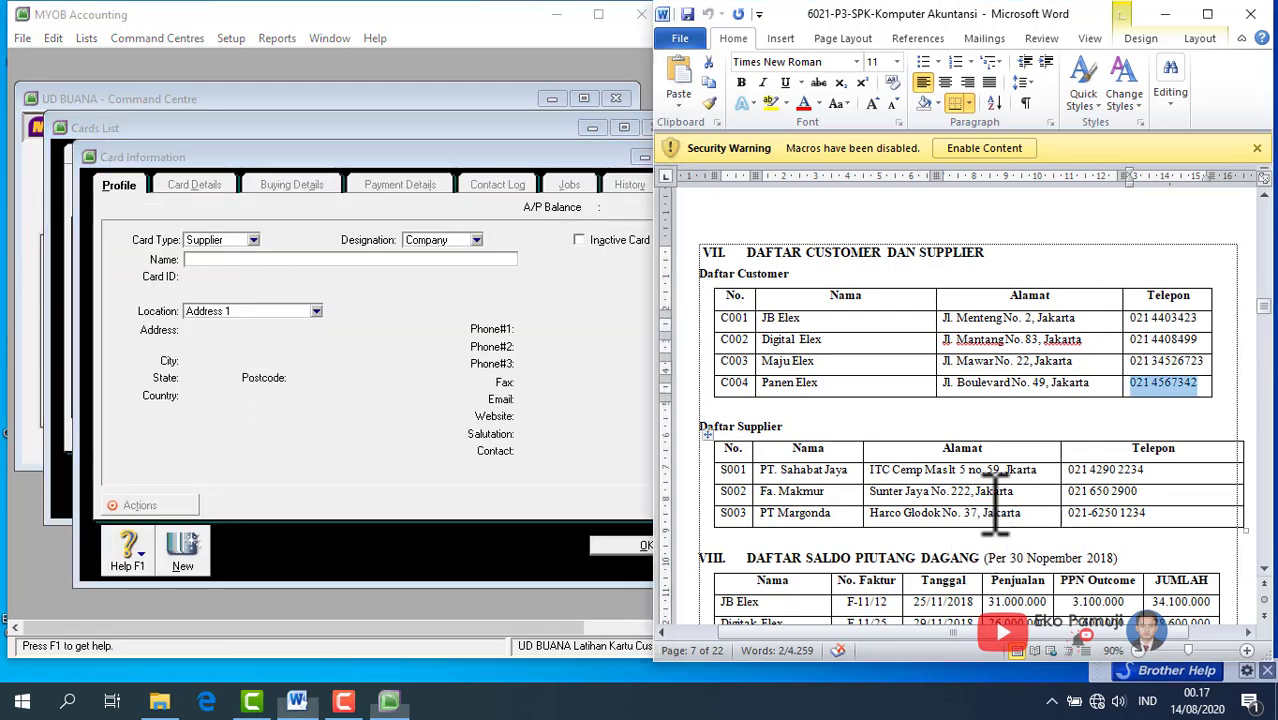
{"action": "right_click", "coordinate": [786, 488]}
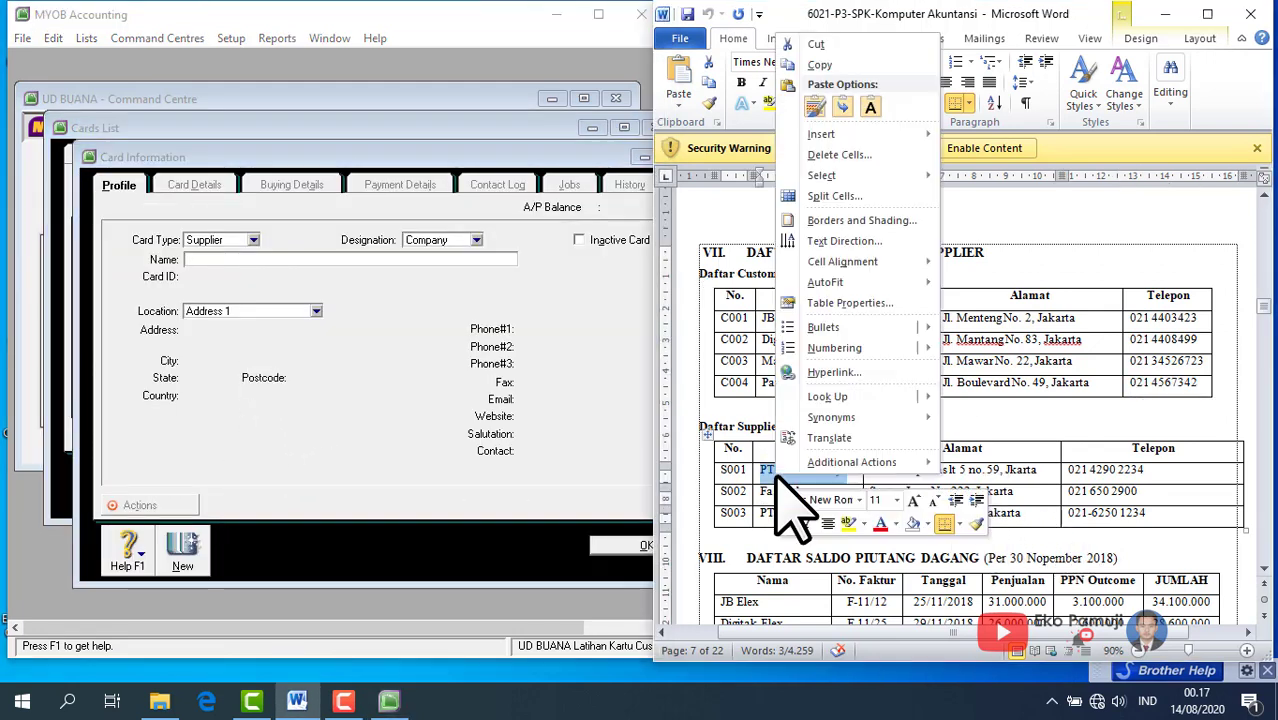
{"action": "left_click", "coordinate": [819, 64]}
{"action": "left_click", "coordinate": [256, 260]}
{"action": "right_click", "coordinate": [252, 263]}
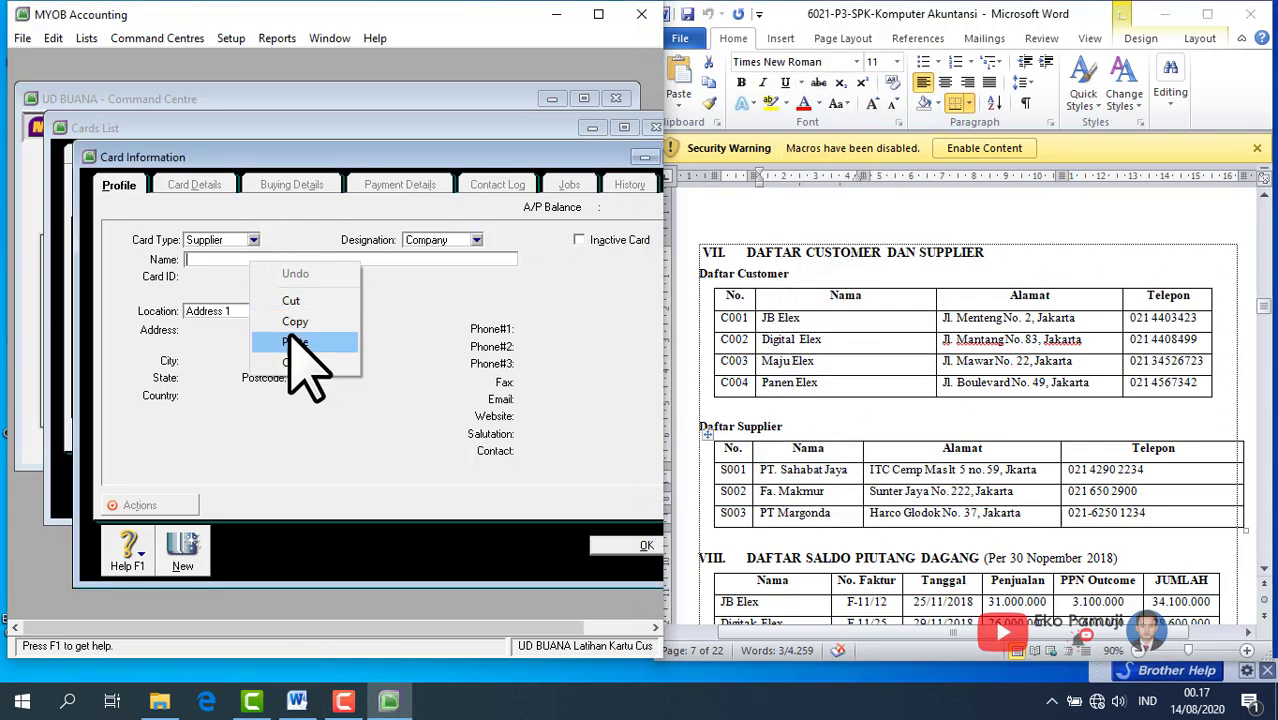
{"action": "left_click", "coordinate": [292, 342]}
- Copy PT. Sahabat Jaya's supplier number from the Word table into the card's Card ID field
{"action": "key", "text": "Tab"}
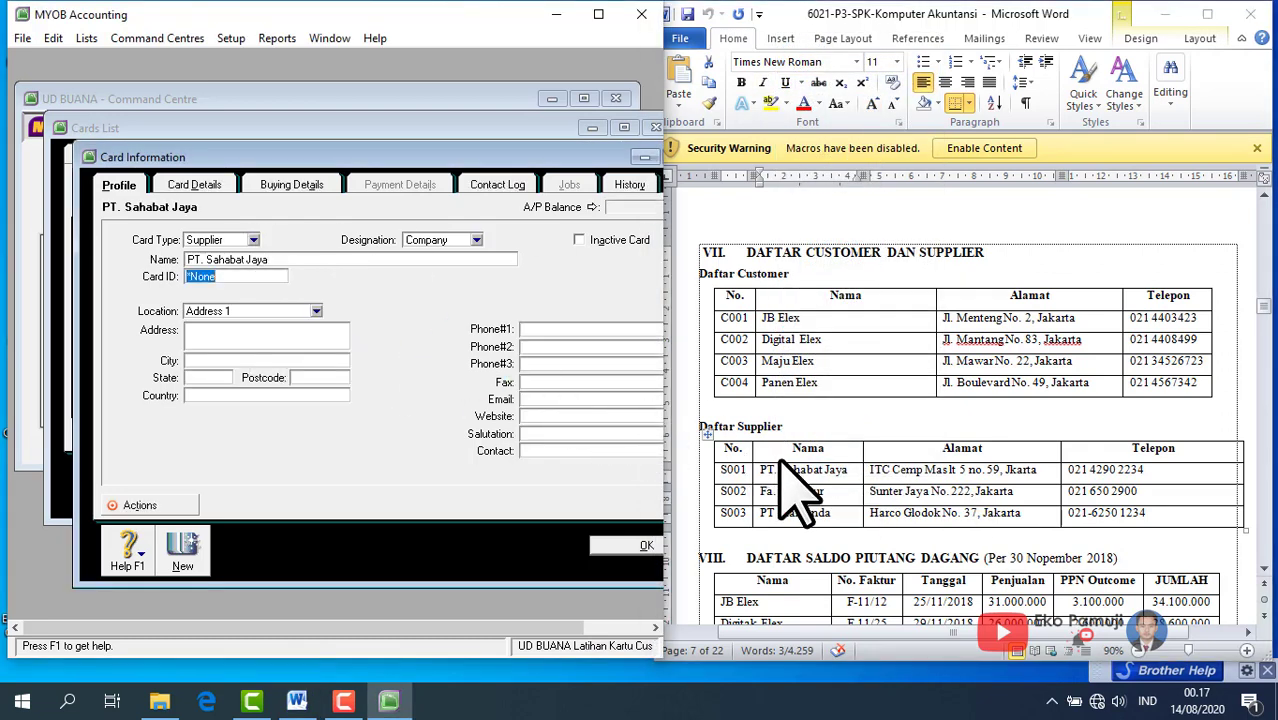
{"action": "left_click_drag", "start_coordinate": [762, 470], "coordinate": [848, 470]}
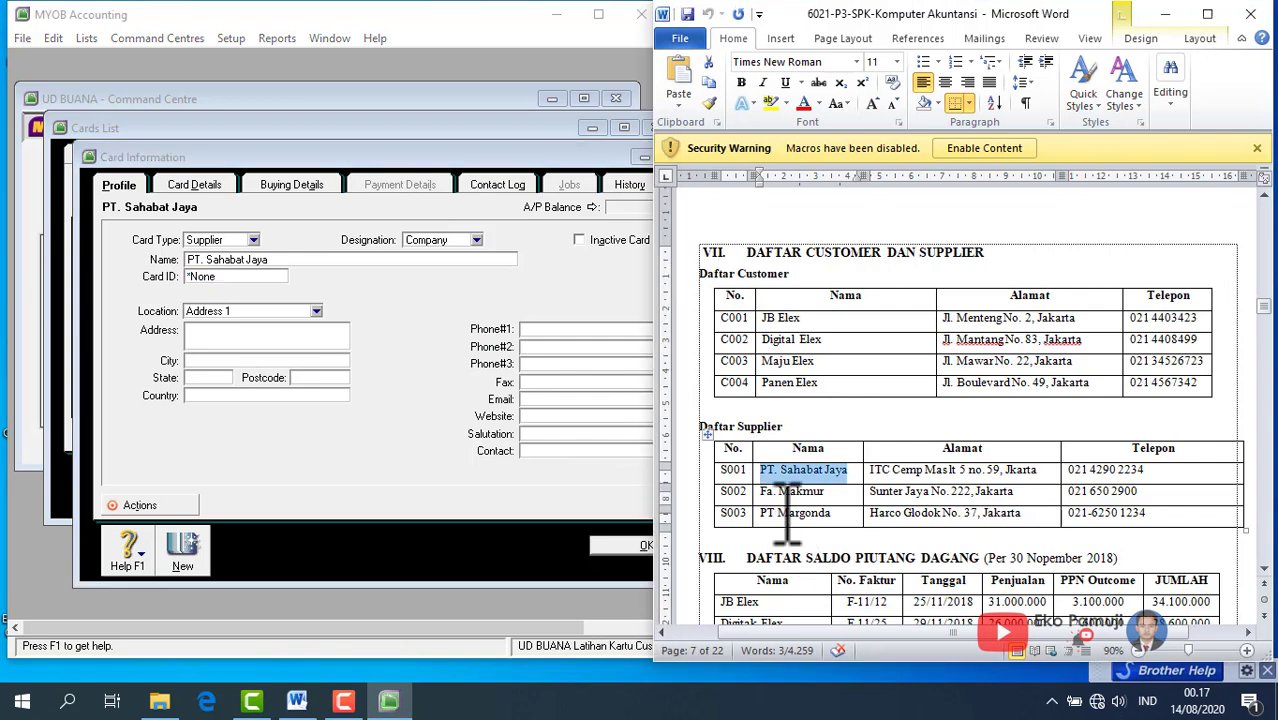
{"action": "double_click", "coordinate": [728, 470]}
{"action": "right_click", "coordinate": [735, 490]}
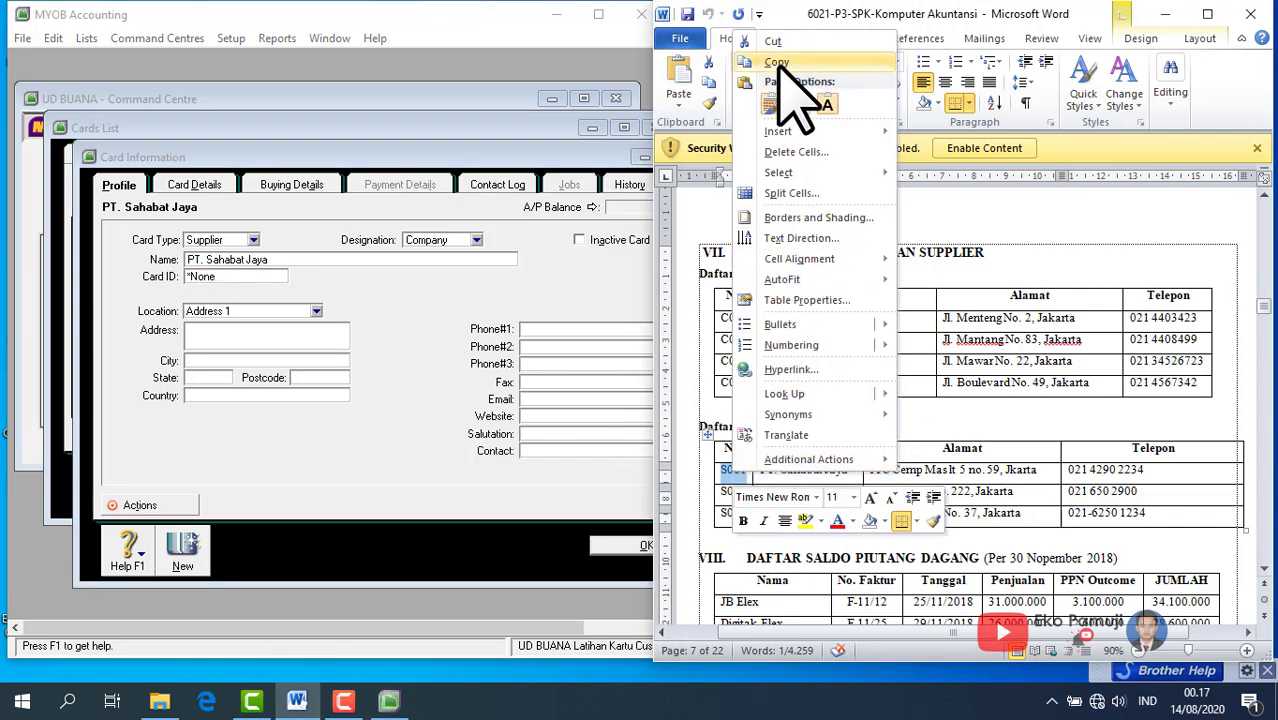
{"action": "left_click", "coordinate": [786, 67]}
{"action": "left_click", "coordinate": [220, 277]}
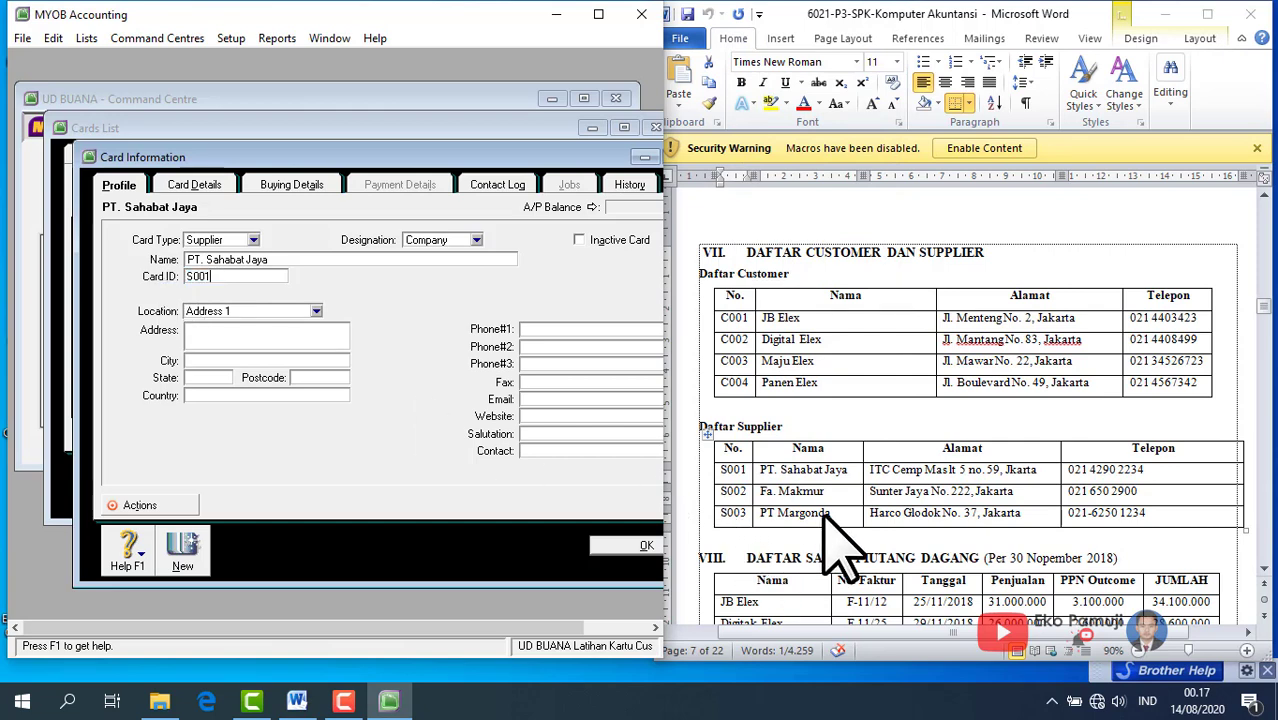
- Copy PT. Sahabat Jaya's address from the Word table into the card's Address field
{"action": "left_click", "coordinate": [943, 490]}
{"action": "left_click_drag", "start_coordinate": [1046, 478], "coordinate": [936, 478]}
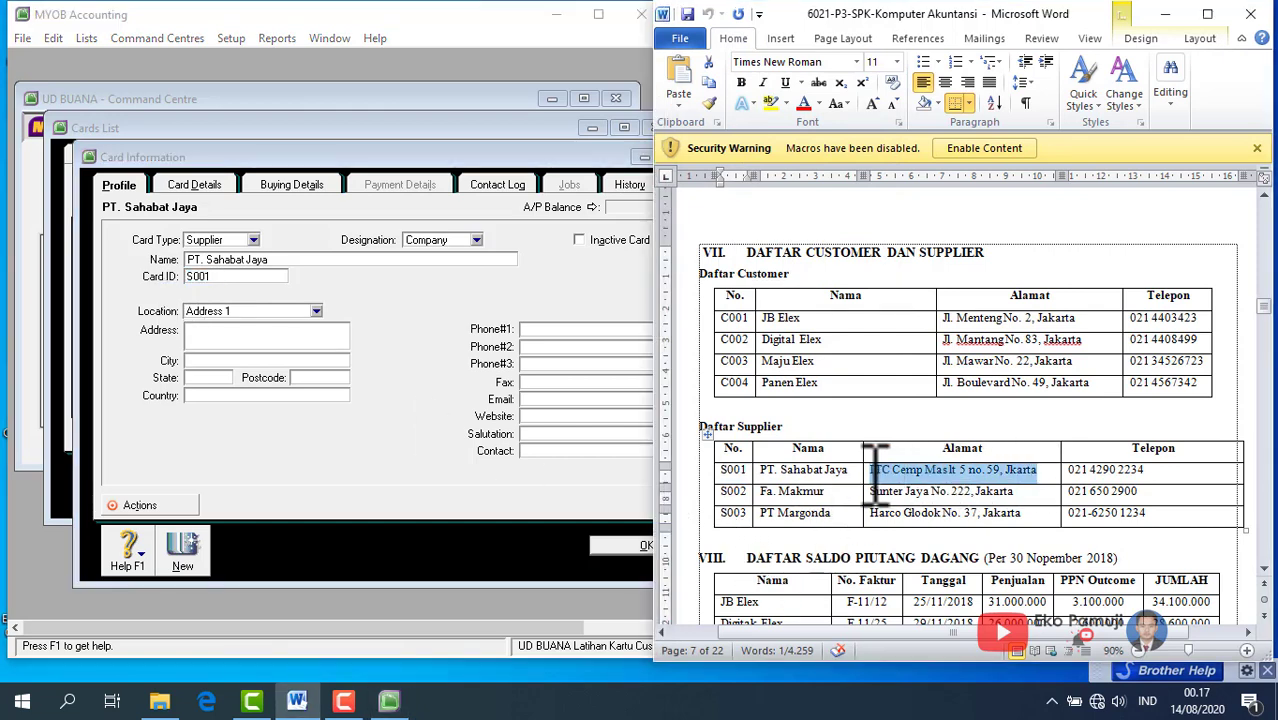
{"action": "right_click", "coordinate": [913, 495]}
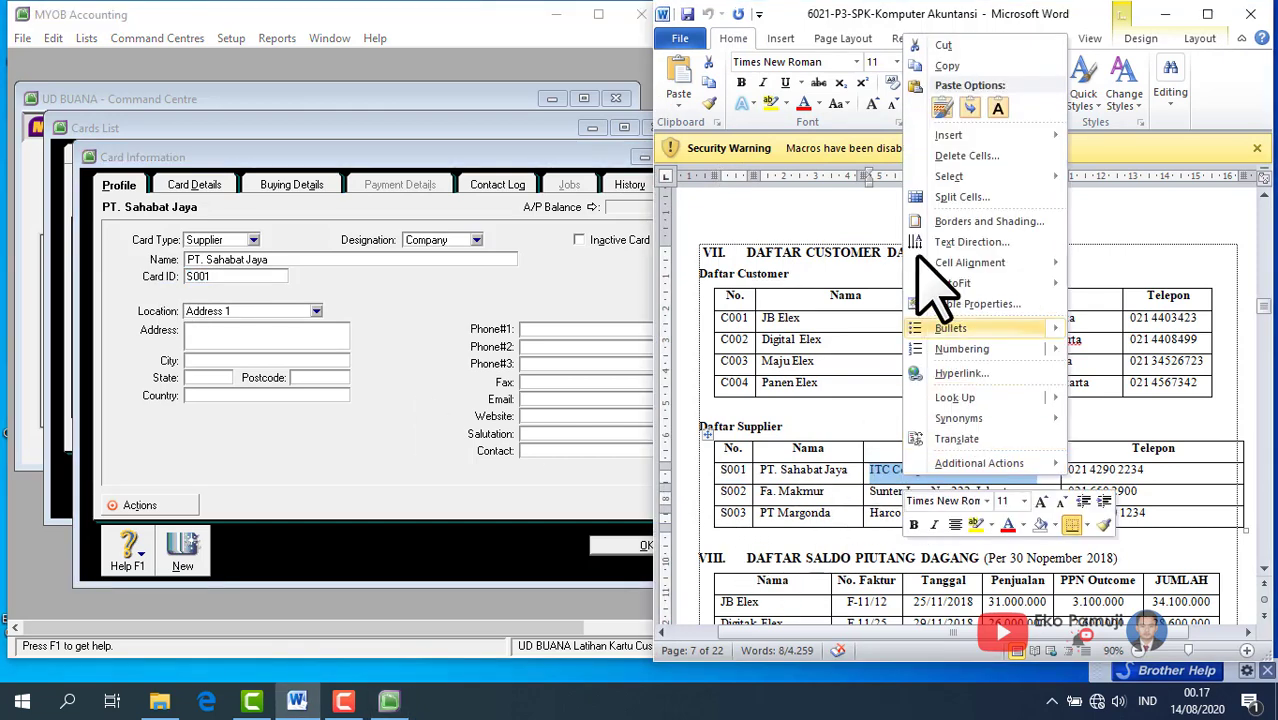
{"action": "left_click", "coordinate": [947, 66]}
{"action": "left_click", "coordinate": [270, 338]}
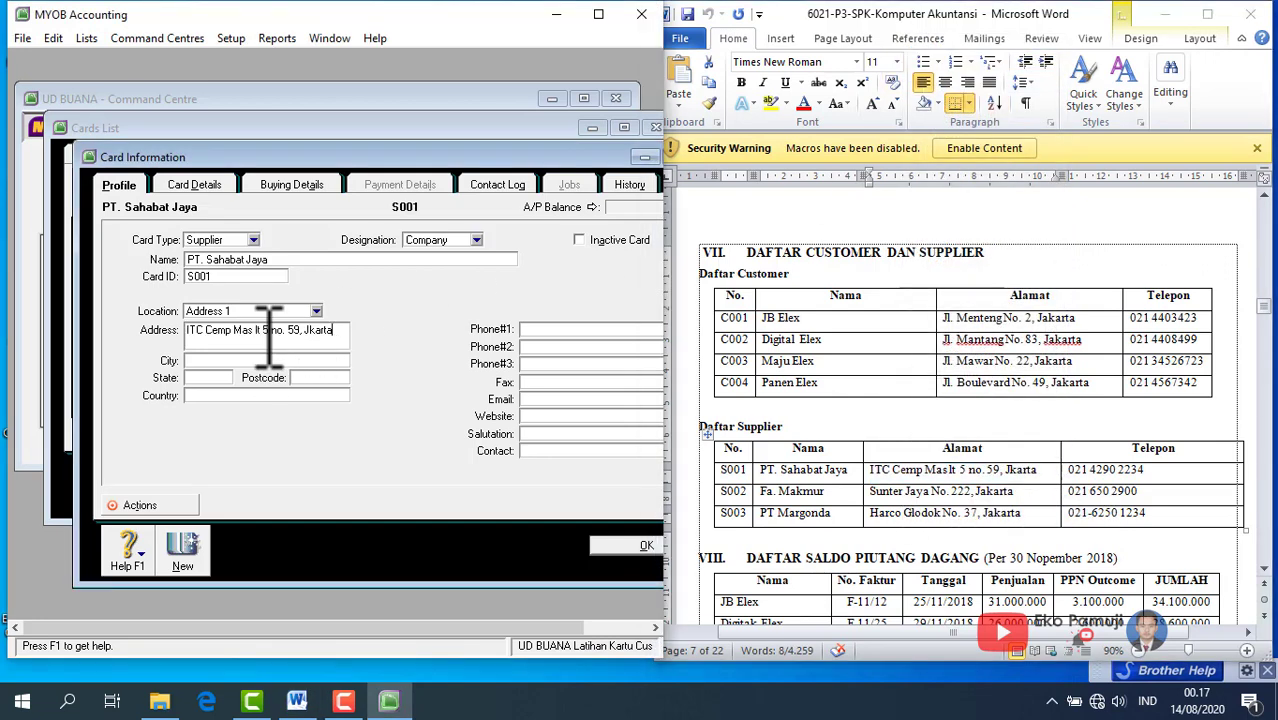
{"action": "left_click_drag", "start_coordinate": [1170, 470], "coordinate": [1086, 476]}
{"action": "right_click", "coordinate": [1088, 476]}
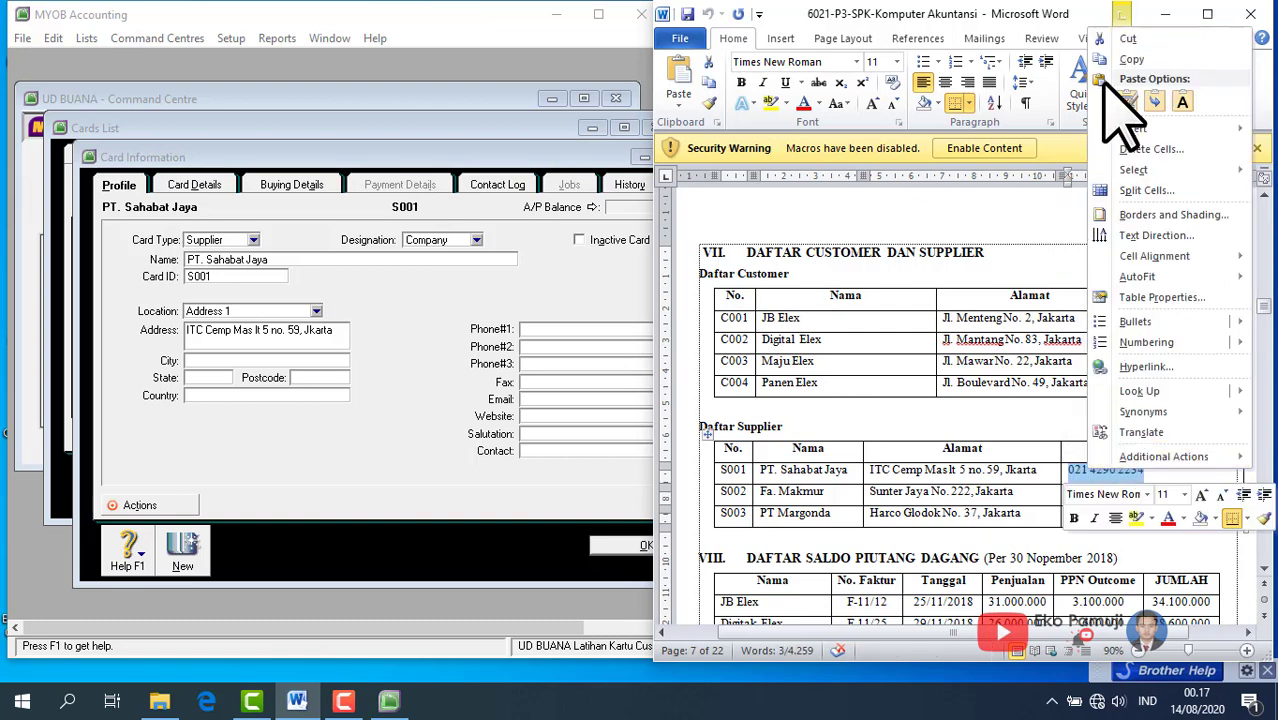
{"action": "left_click", "coordinate": [1125, 60]}
{"action": "left_click", "coordinate": [557, 333]}
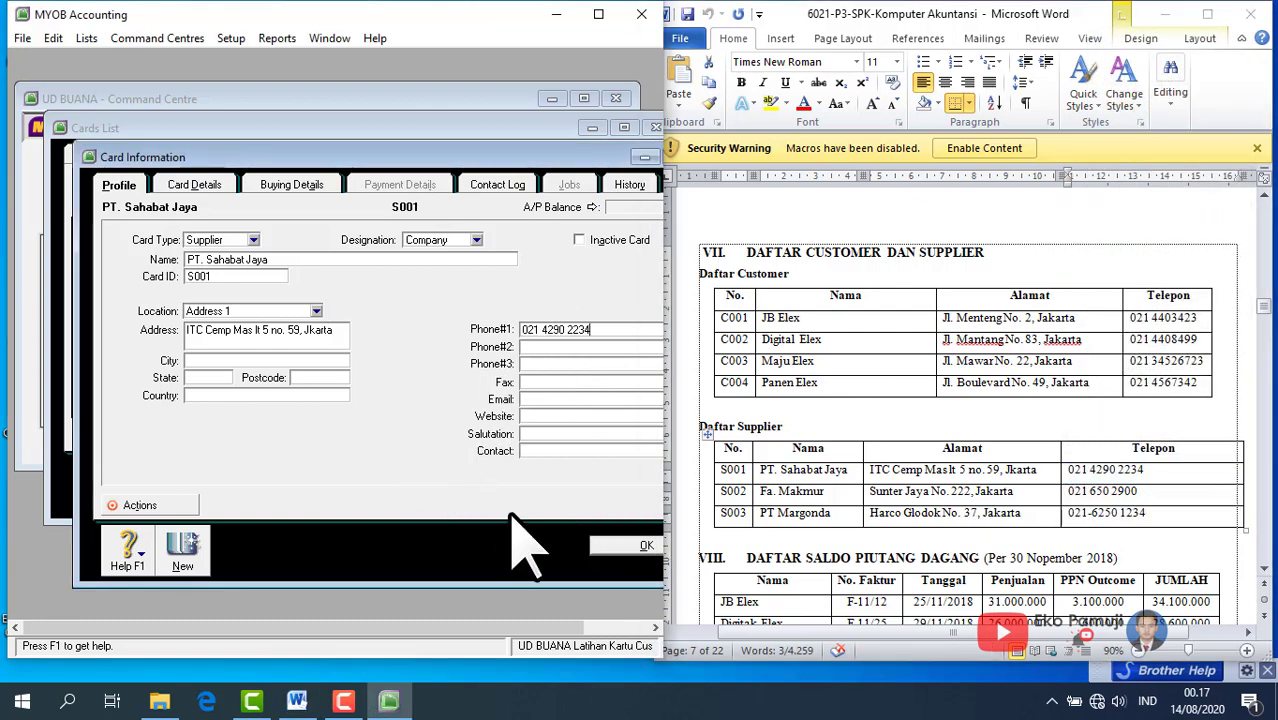
{"action": "left_click", "coordinate": [640, 546]}
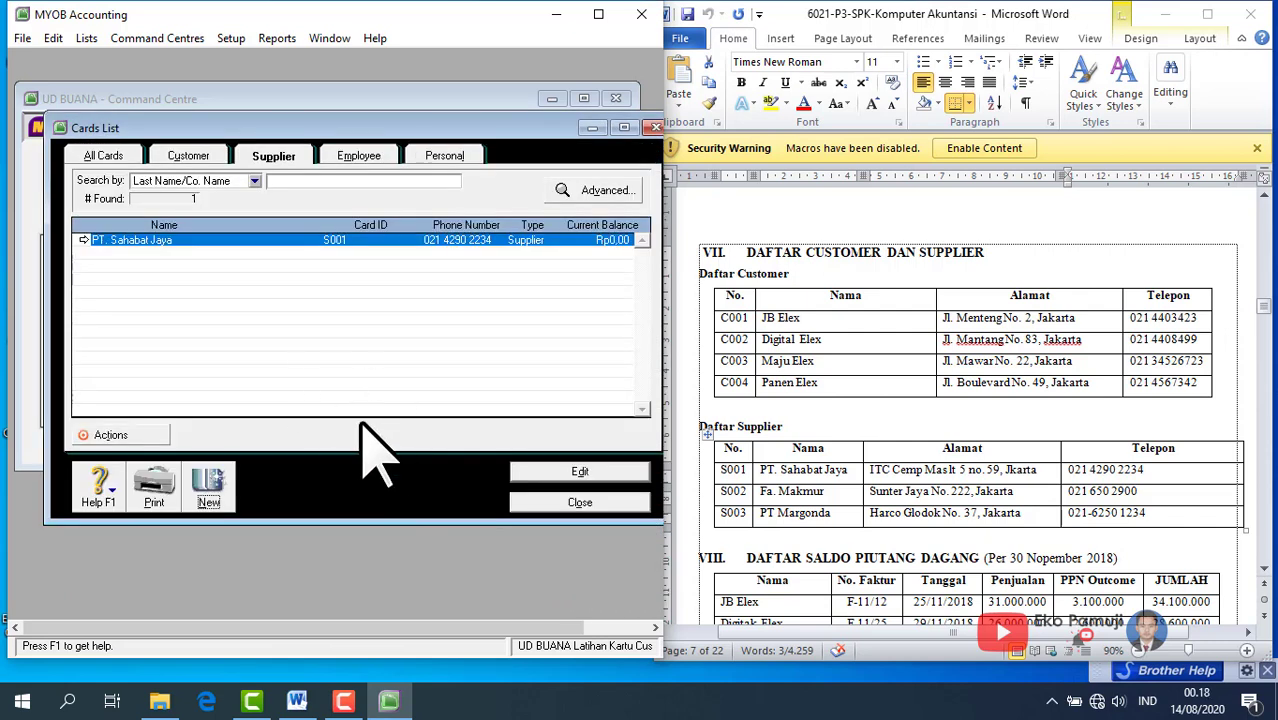
- Create a new supplier card and copy the name "Fa. Makmur" from the Word supplier table into its Name field
{"action": "left_click", "coordinate": [216, 485]}
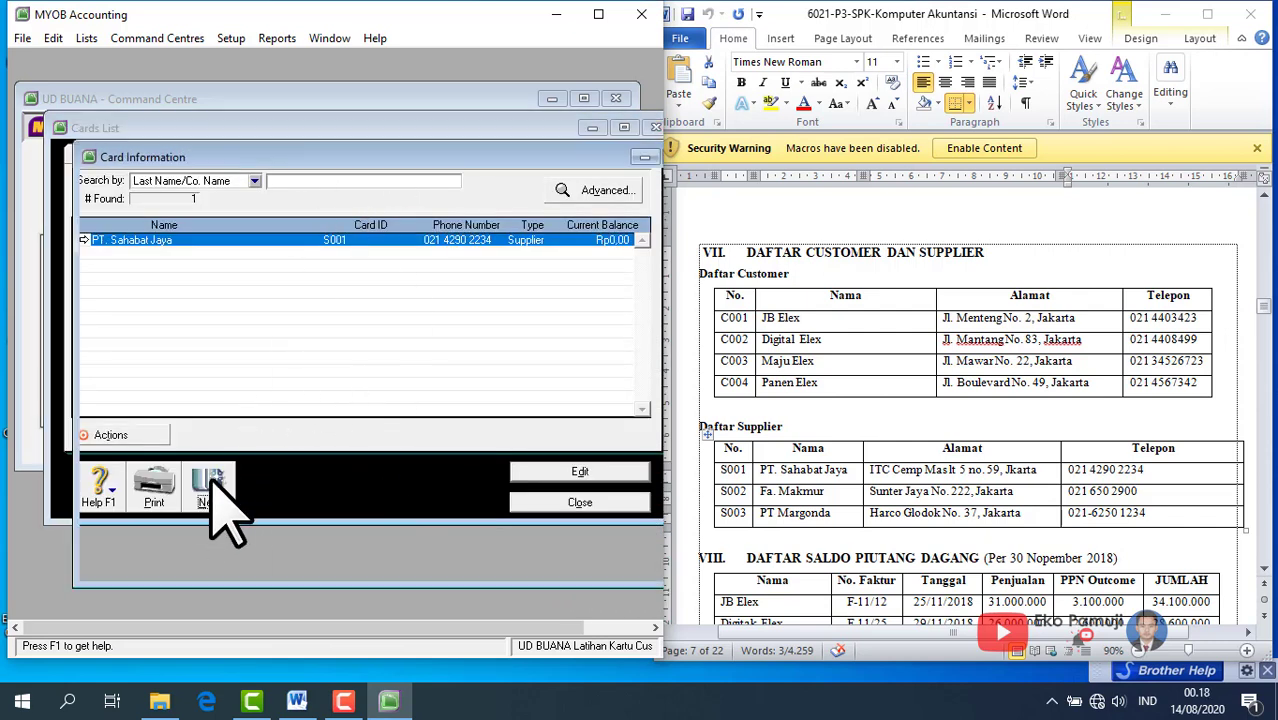
{"action": "left_click", "coordinate": [831, 492]}
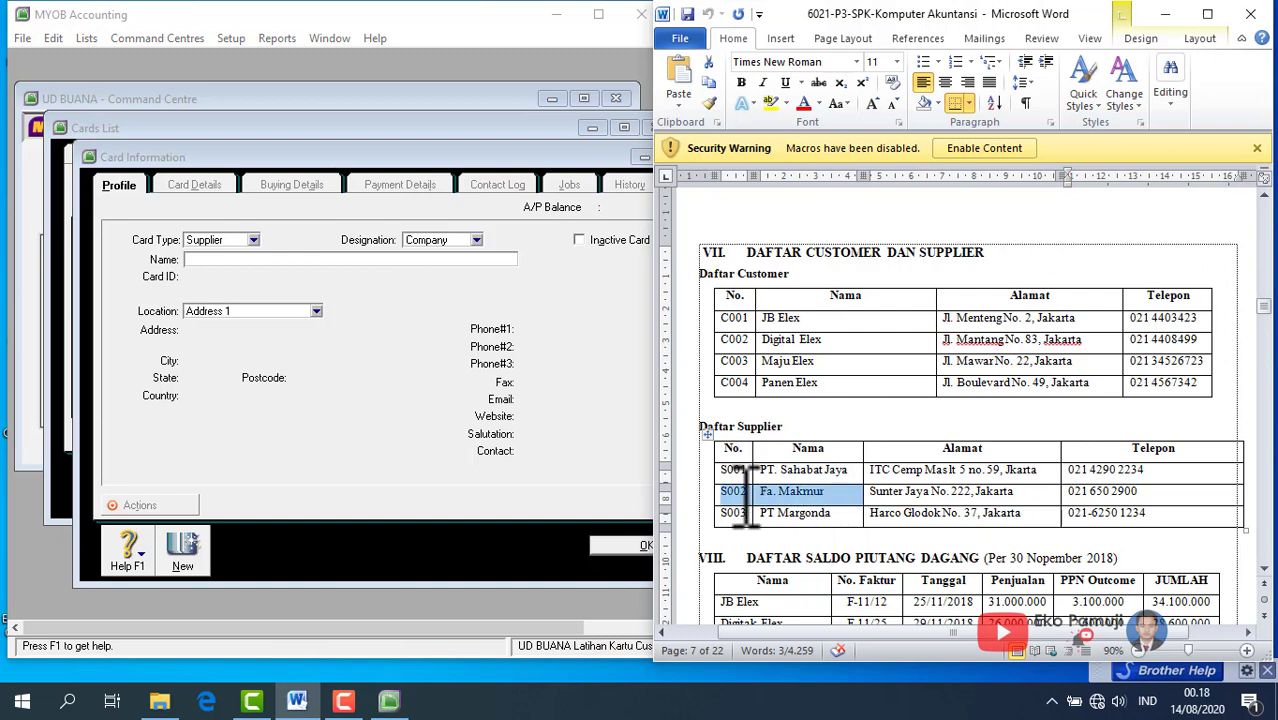
{"action": "left_click", "coordinate": [795, 498]}
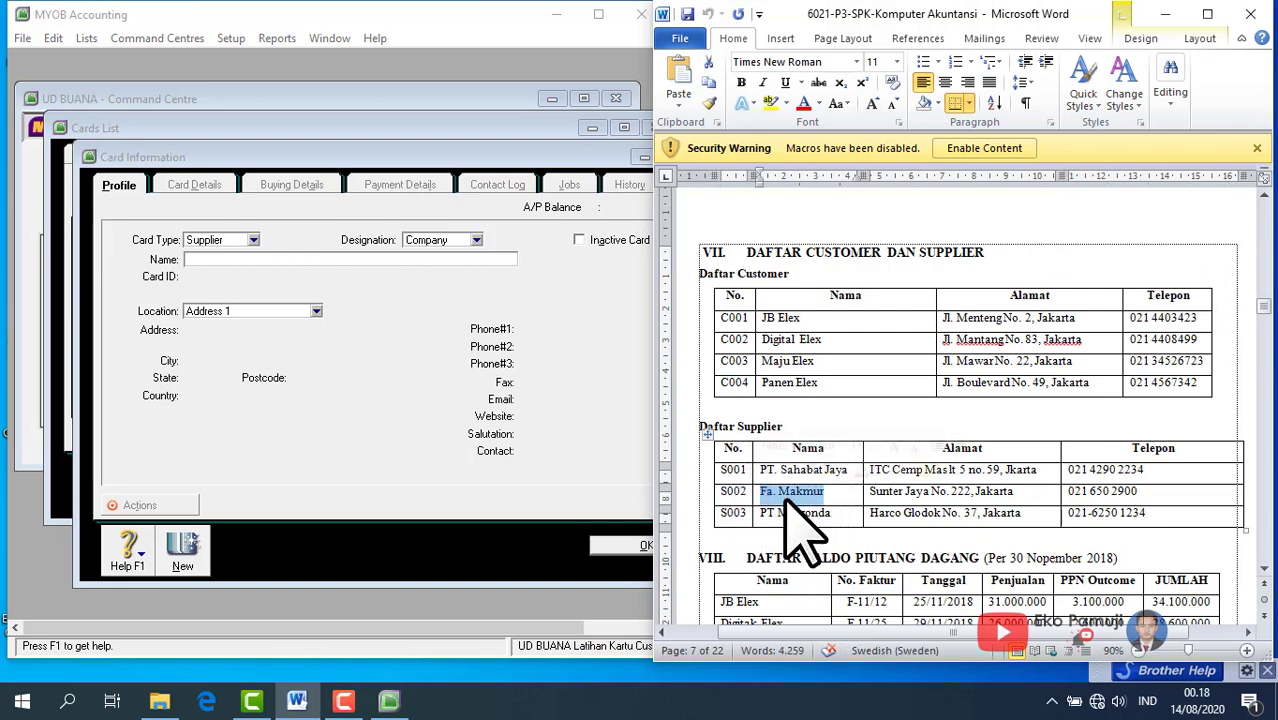
{"action": "right_click", "coordinate": [788, 505]}
{"action": "left_click", "coordinate": [845, 88]}
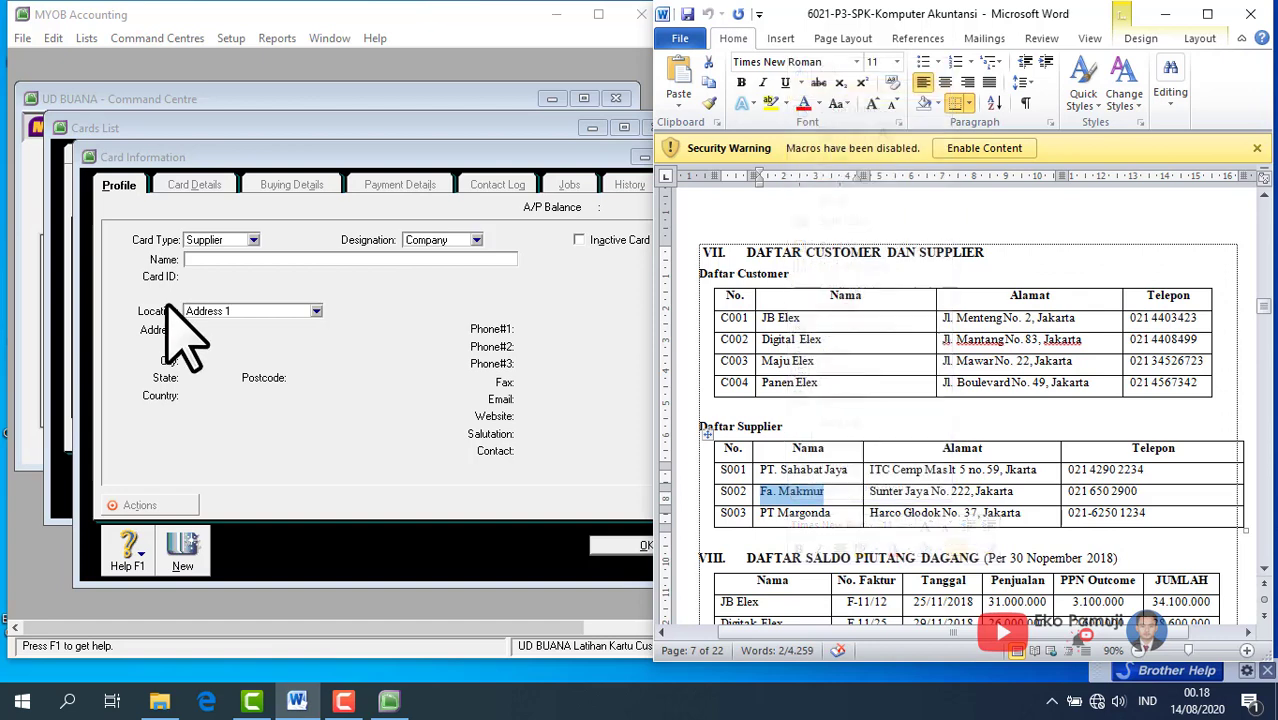
{"action": "left_click", "coordinate": [198, 259]}
{"action": "right_click", "coordinate": [200, 260]}
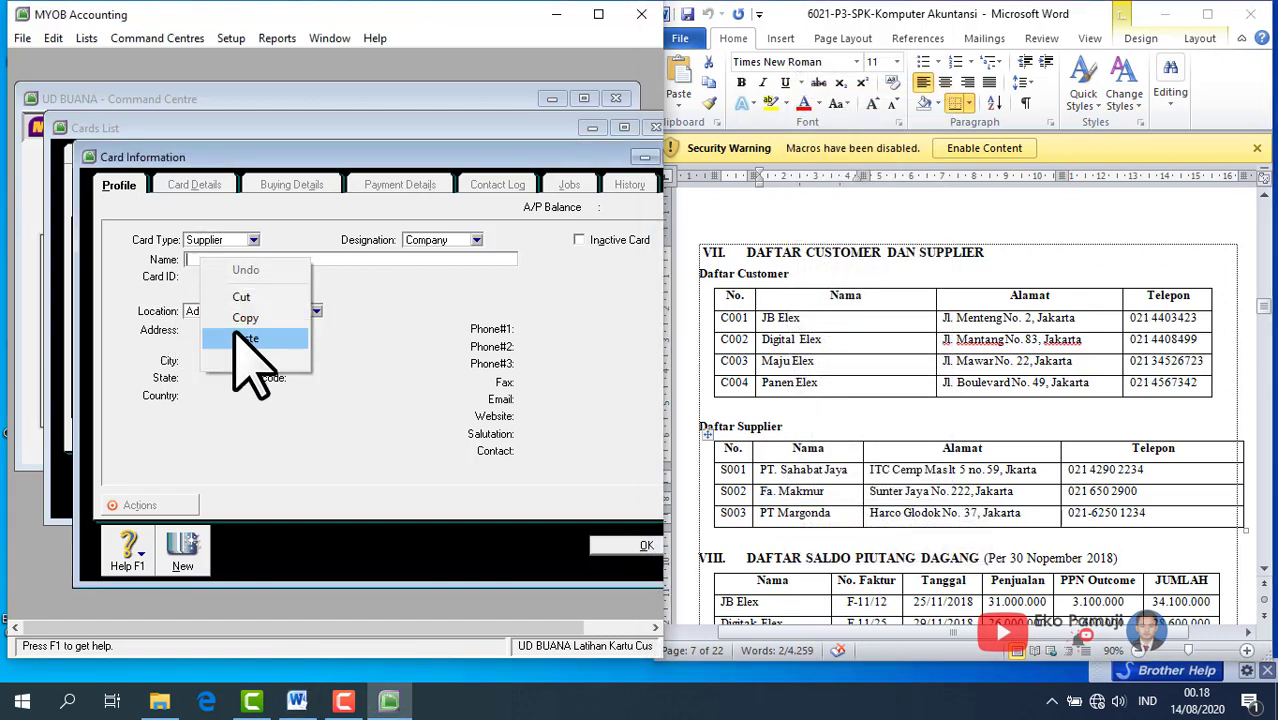
{"action": "left_click", "coordinate": [246, 339]}
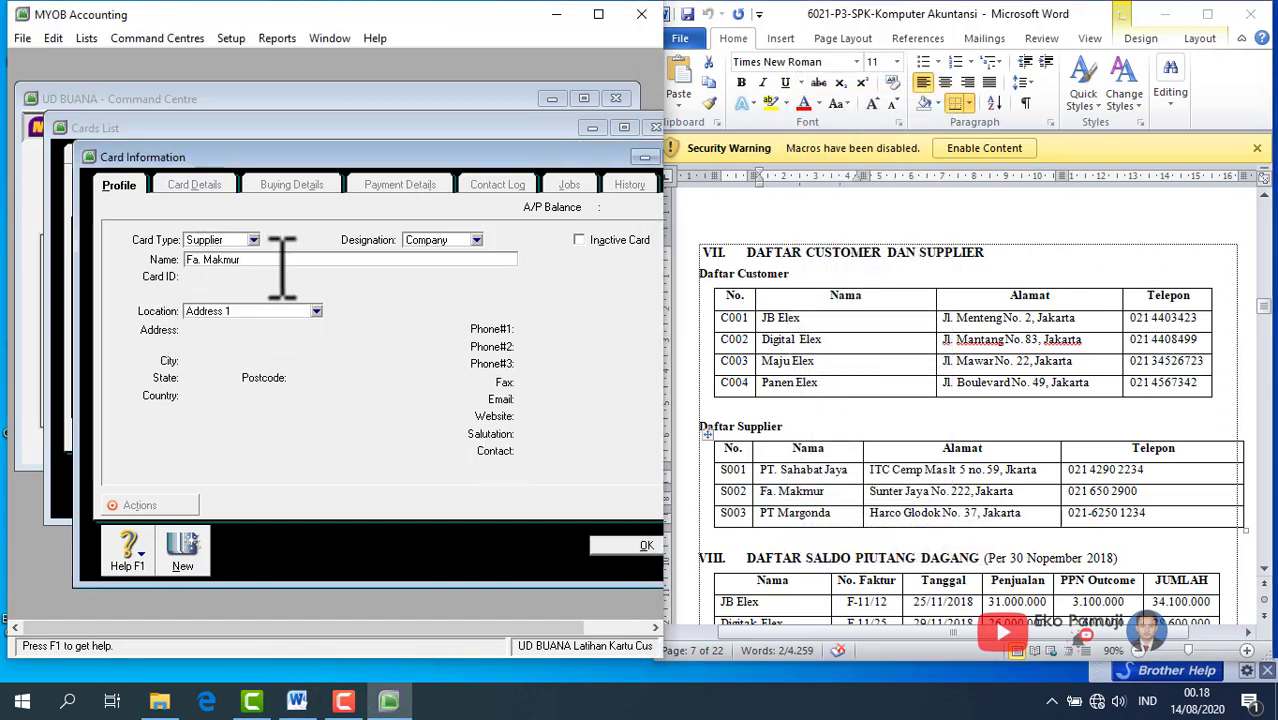
{"action": "key", "text": "Tab"}
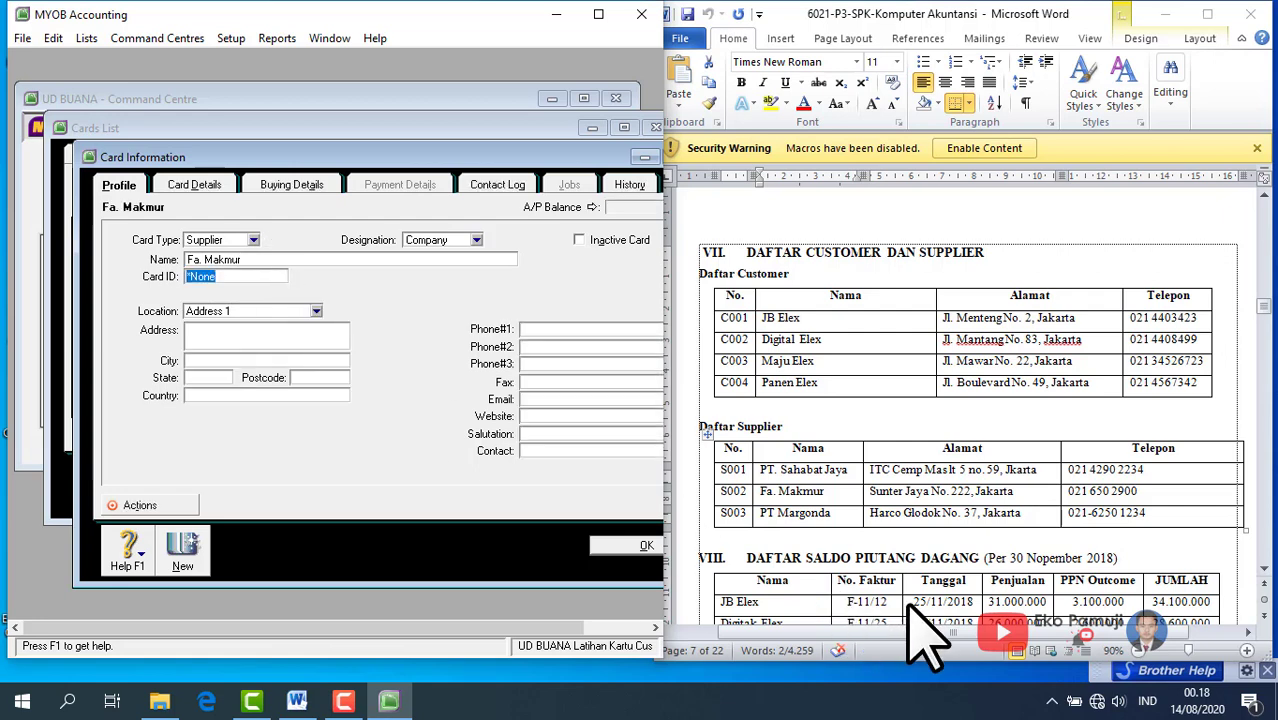
- Copy Fa. Makmur's supplier number from the Word table into the card's Card ID field
{"action": "left_click", "coordinate": [805, 504]}
{"action": "double_click", "coordinate": [733, 492]}
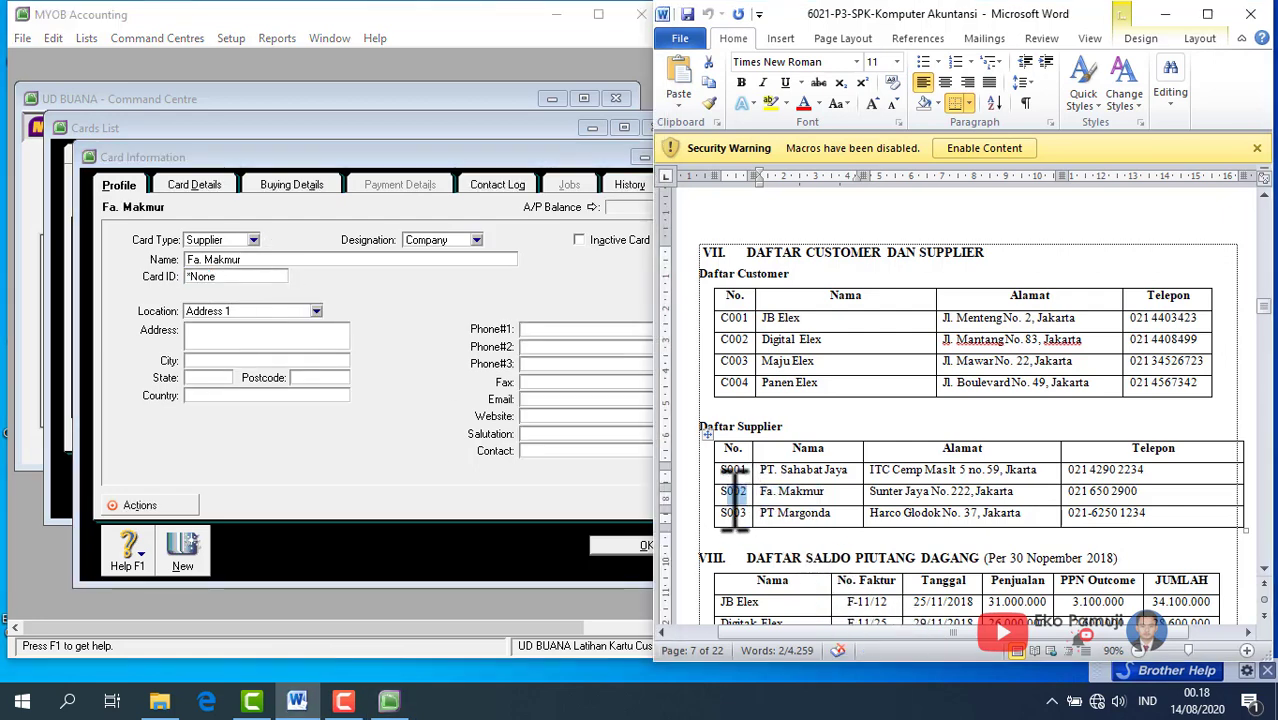
{"action": "right_click", "coordinate": [726, 497]}
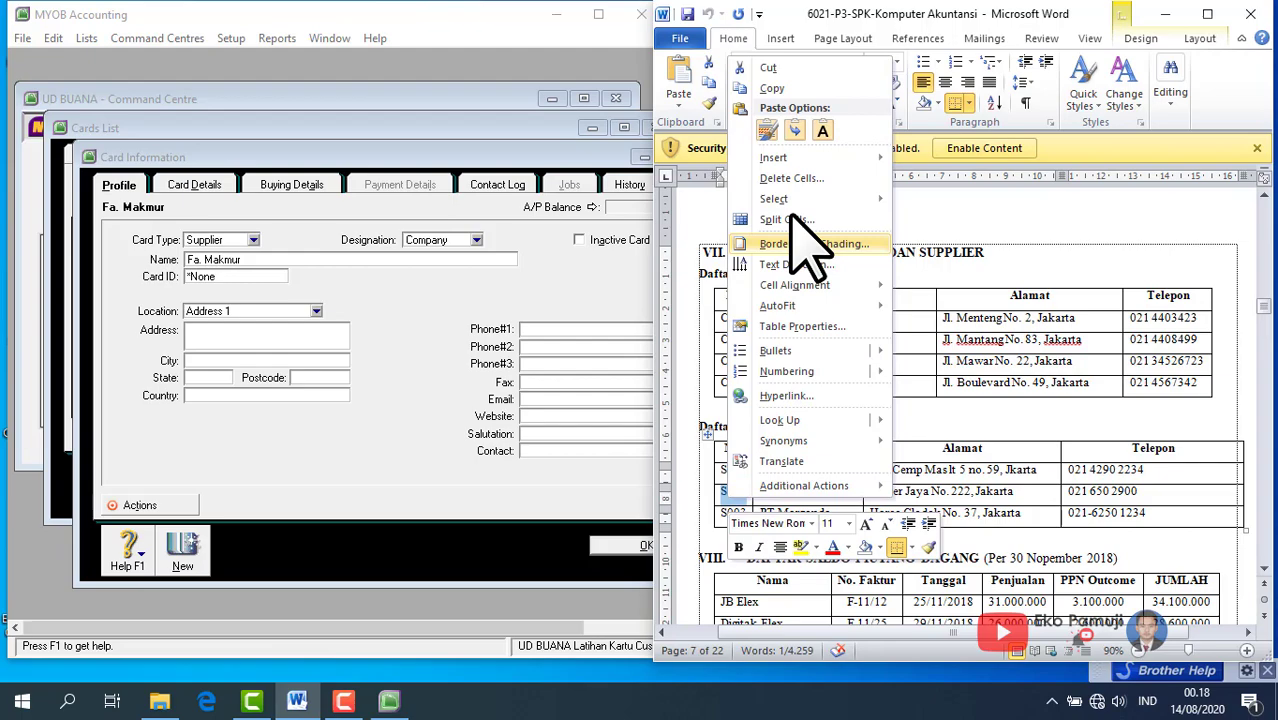
{"action": "left_click", "coordinate": [782, 90]}
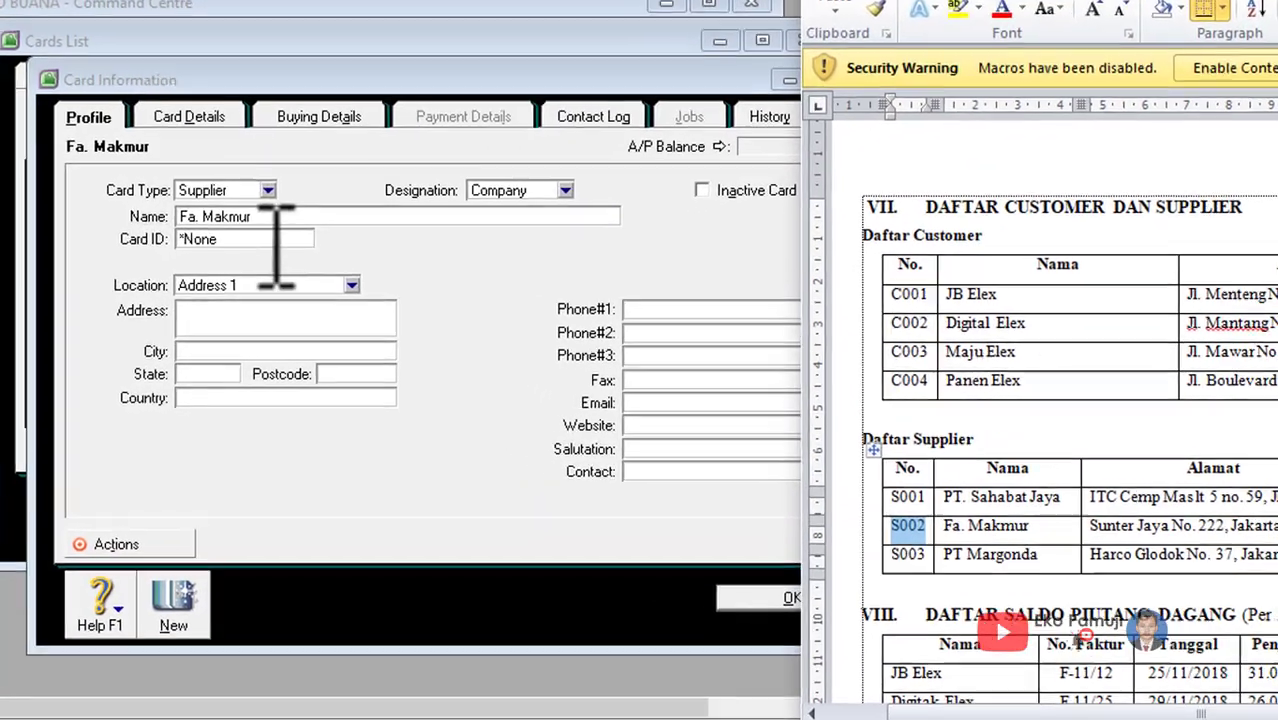
{"action": "left_click", "coordinate": [207, 277]}
{"action": "right_click", "coordinate": [207, 226]}
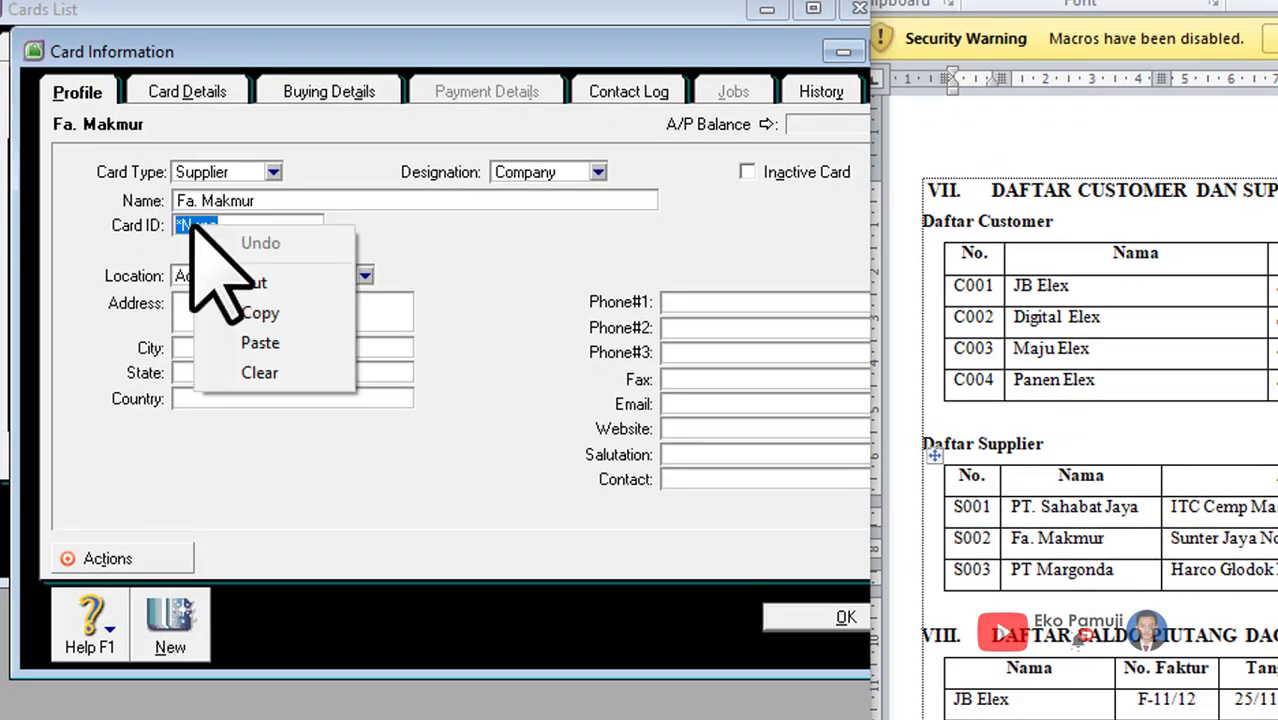
{"action": "left_click", "coordinate": [247, 340]}
- Copy Fa. Makmur's address from the Word table into the card's Address field
{"action": "key", "text": "alt+Tab"}
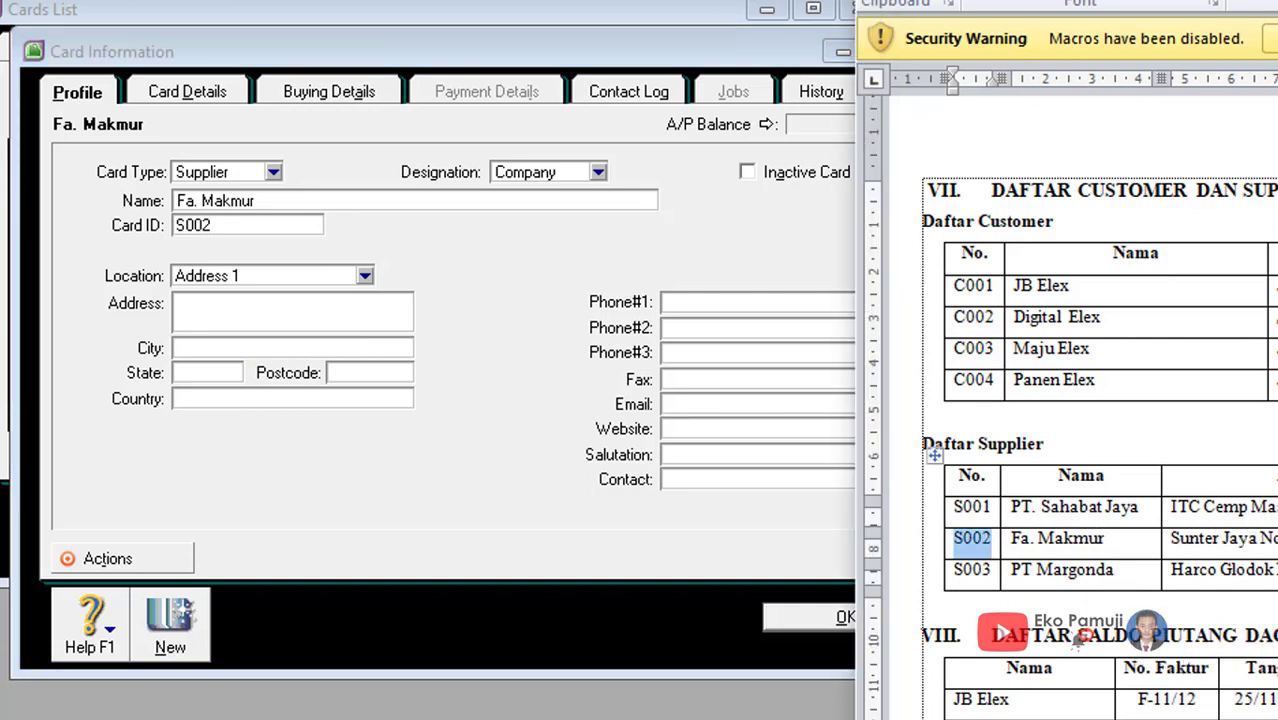
{"action": "triple_click", "coordinate": [1195, 538]}
{"action": "right_click", "coordinate": [1195, 540]}
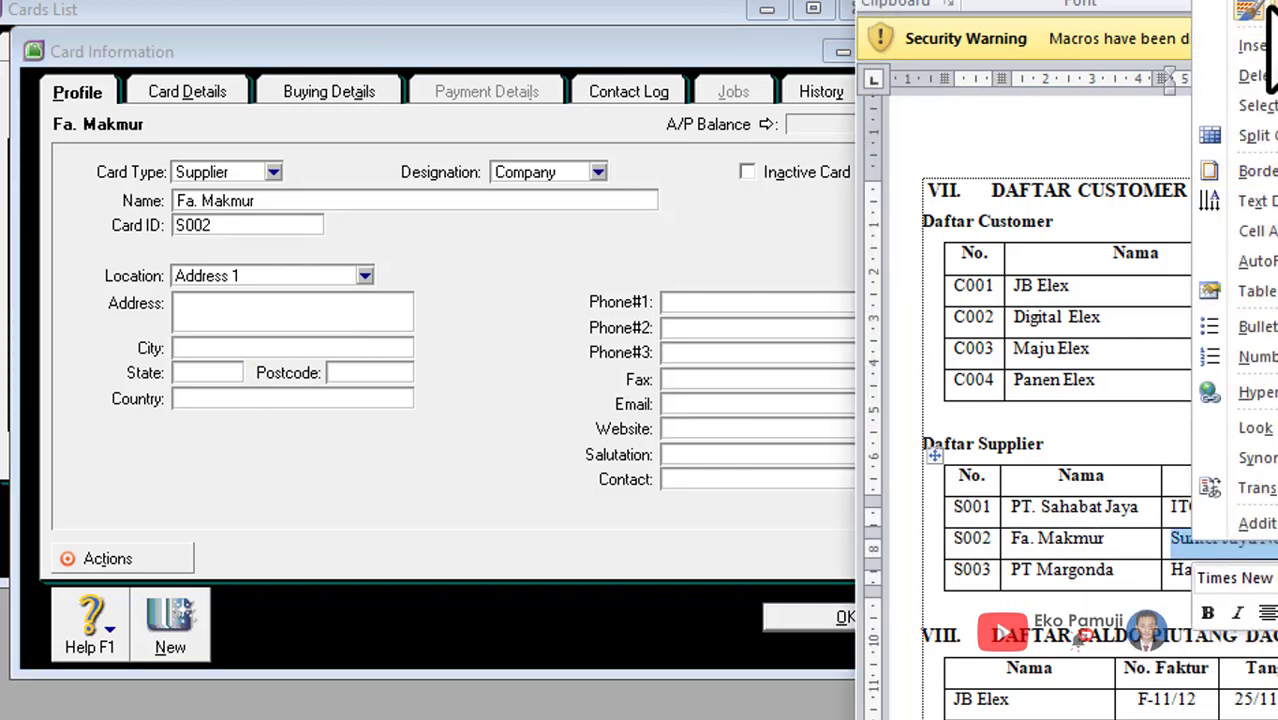
{"action": "left_click", "coordinate": [1262, 18]}
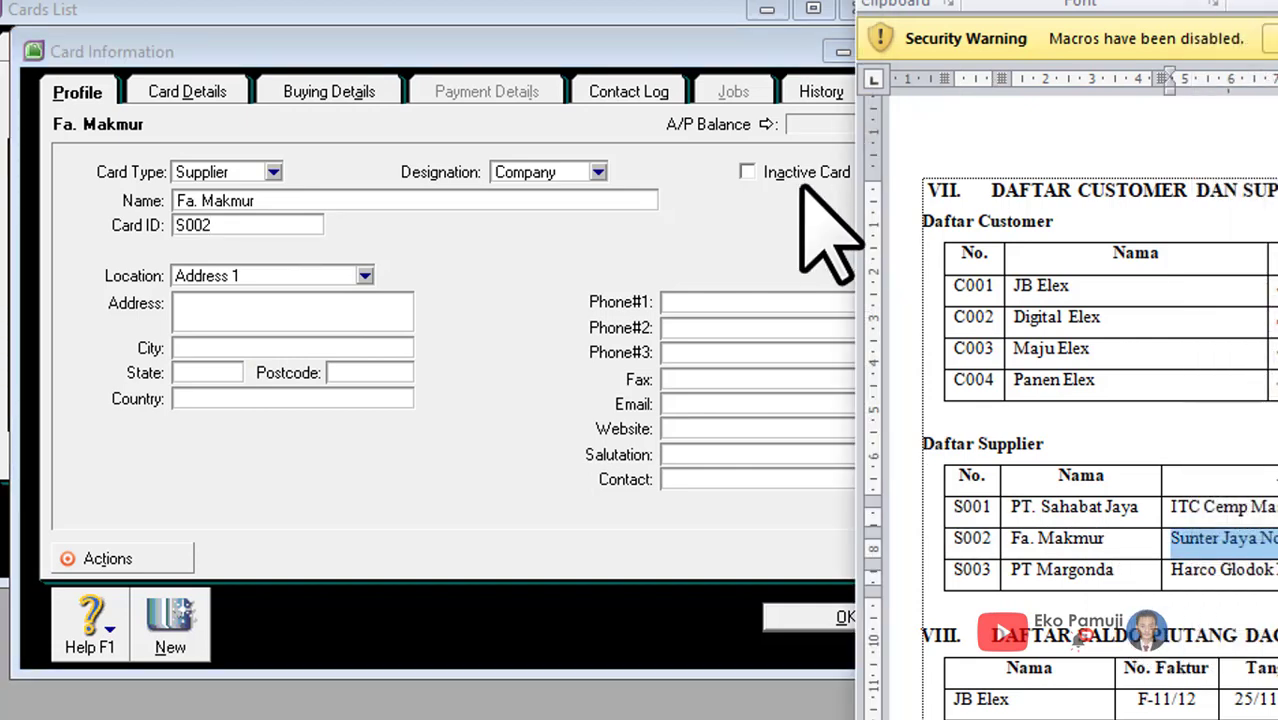
{"action": "left_click", "coordinate": [285, 312]}
{"action": "right_click", "coordinate": [285, 312]}
{"action": "left_click", "coordinate": [340, 430]}
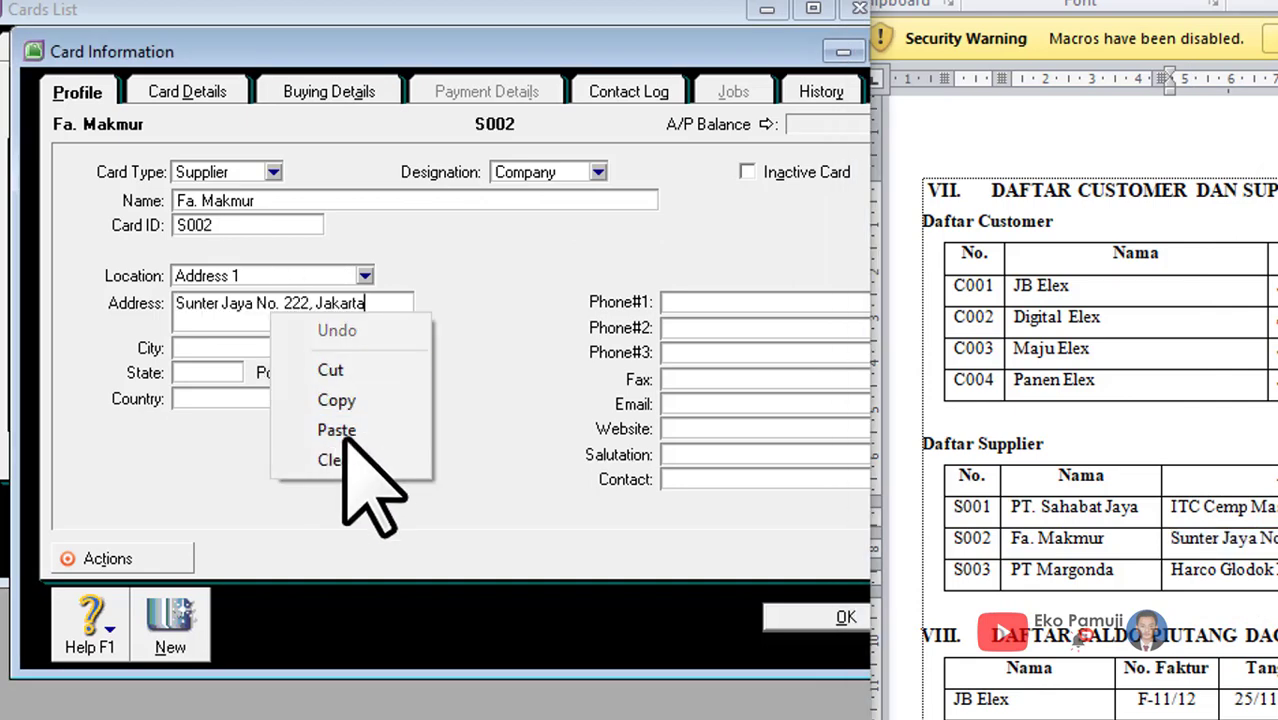
{"action": "key", "text": "alt+Tab"}
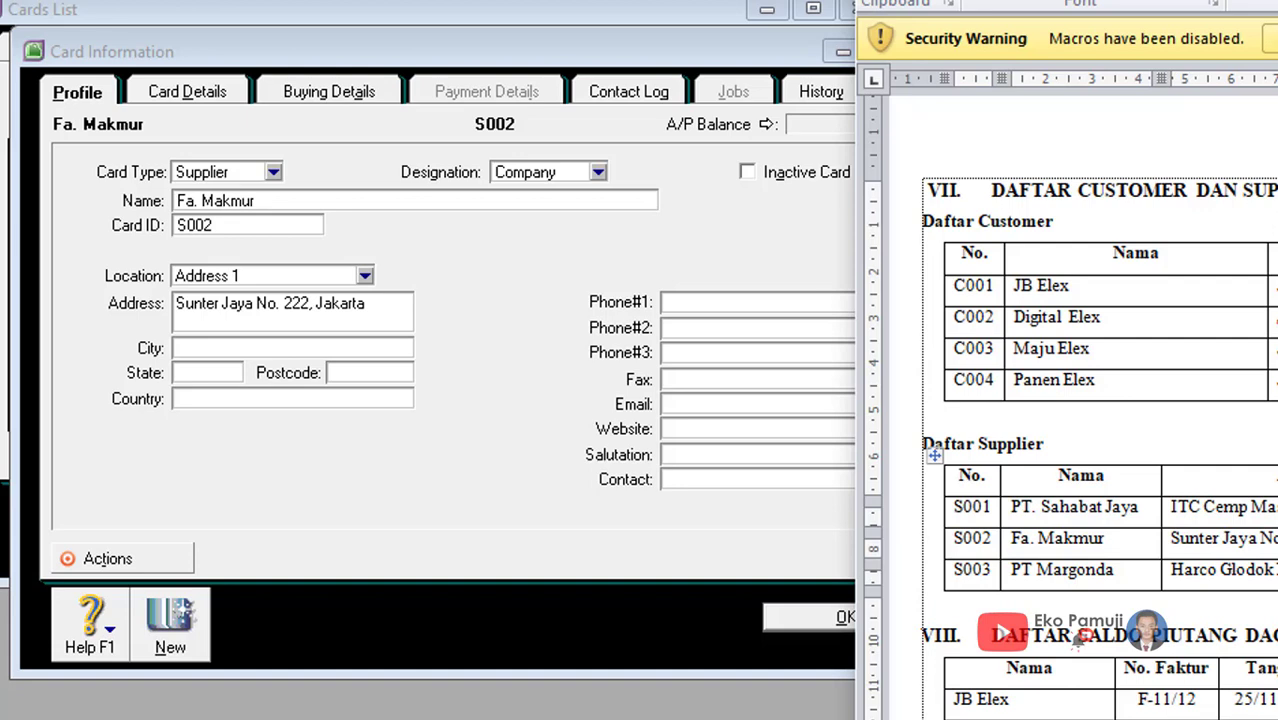
{"action": "left_click", "coordinate": [699, 300]}
{"action": "right_click", "coordinate": [695, 302]}
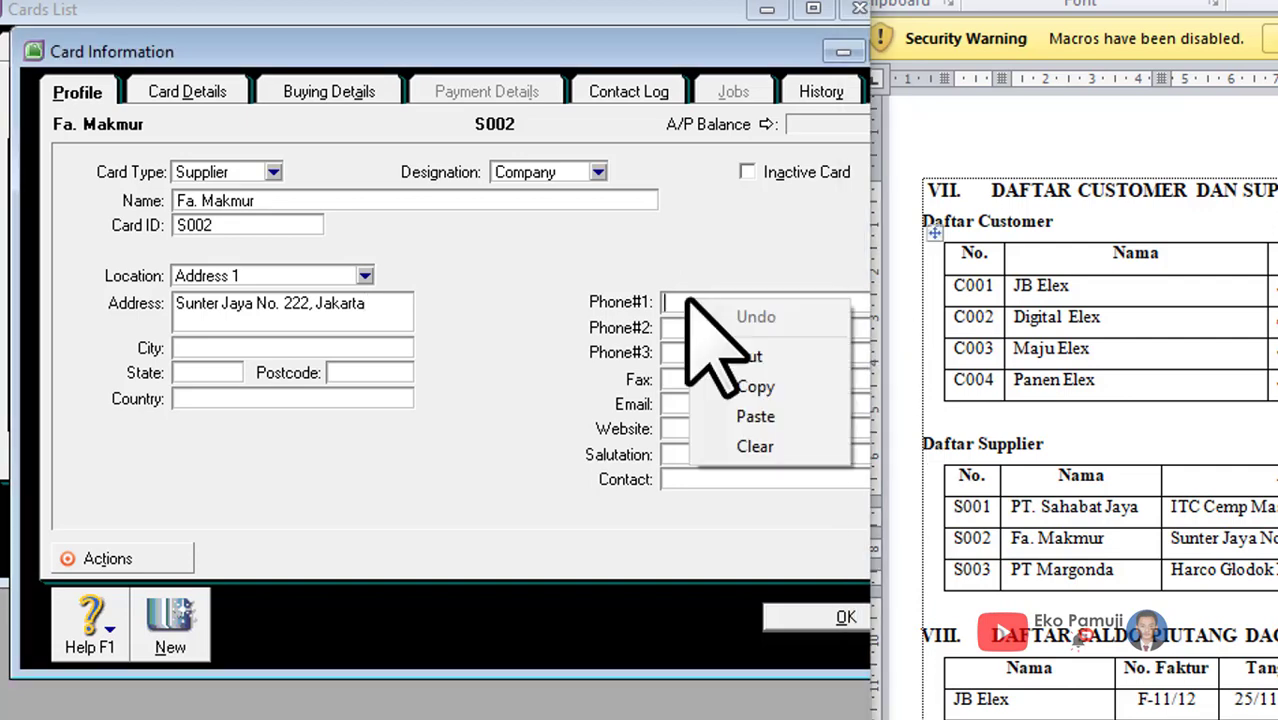
{"action": "left_click", "coordinate": [755, 415]}
{"action": "left_click_drag", "start_coordinate": [550, 53], "coordinate": [457, 0]}
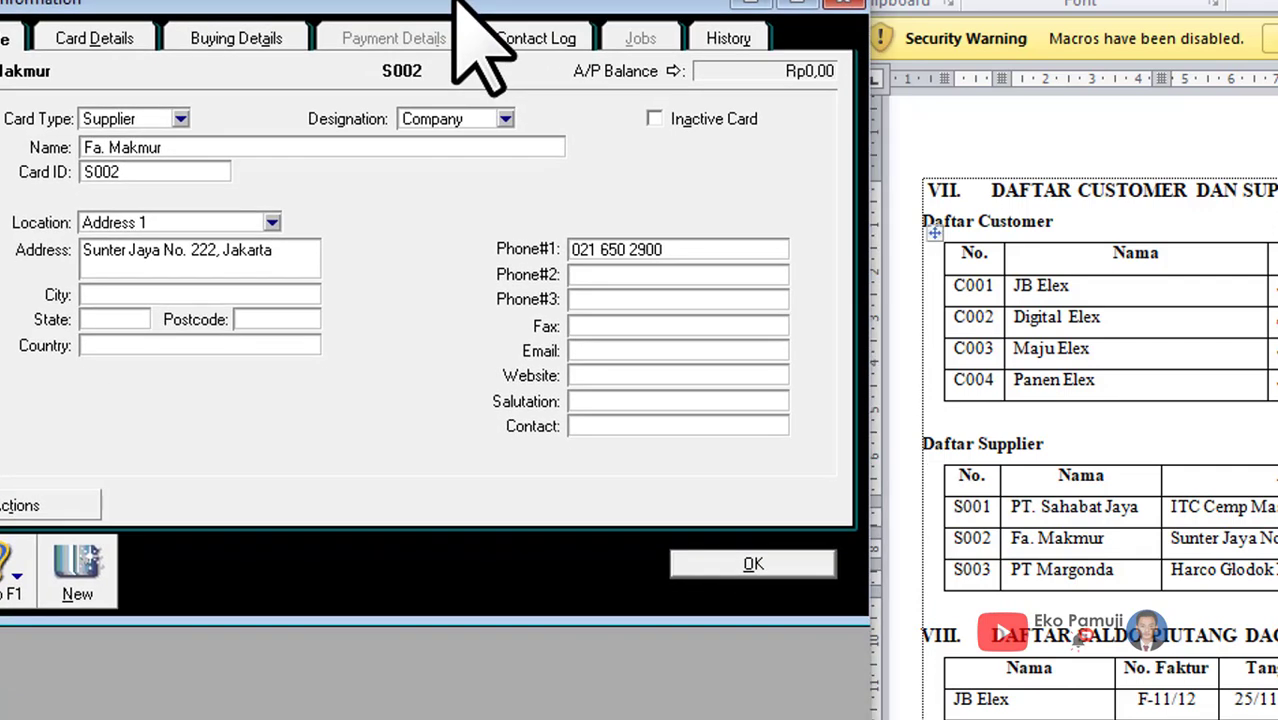
{"action": "left_click", "coordinate": [811, 570]}
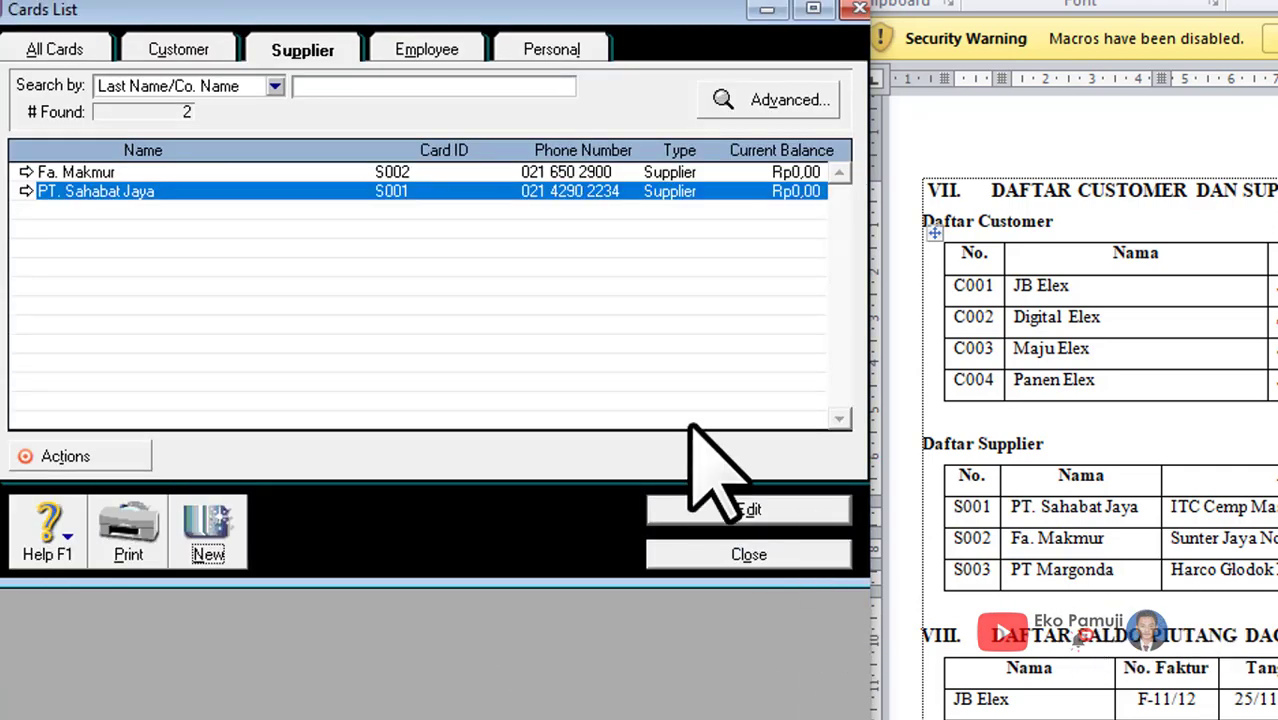
- Create a new supplier card and copy the name "PT Margonda" from the Word supplier table into its Name field
{"action": "left_click", "coordinate": [232, 548]}
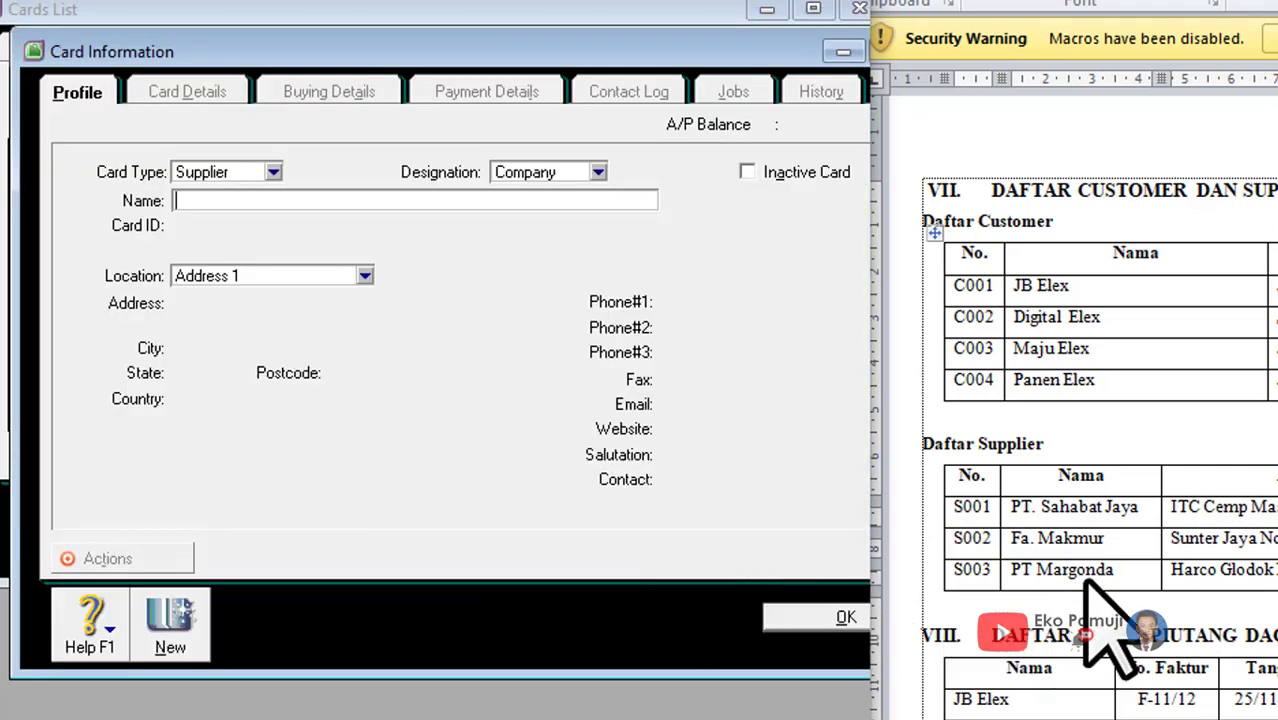
{"action": "left_click", "coordinate": [1148, 560]}
{"action": "left_click_drag", "start_coordinate": [1012, 569], "coordinate": [1115, 569]}
{"action": "key", "text": "ctrl+c"}
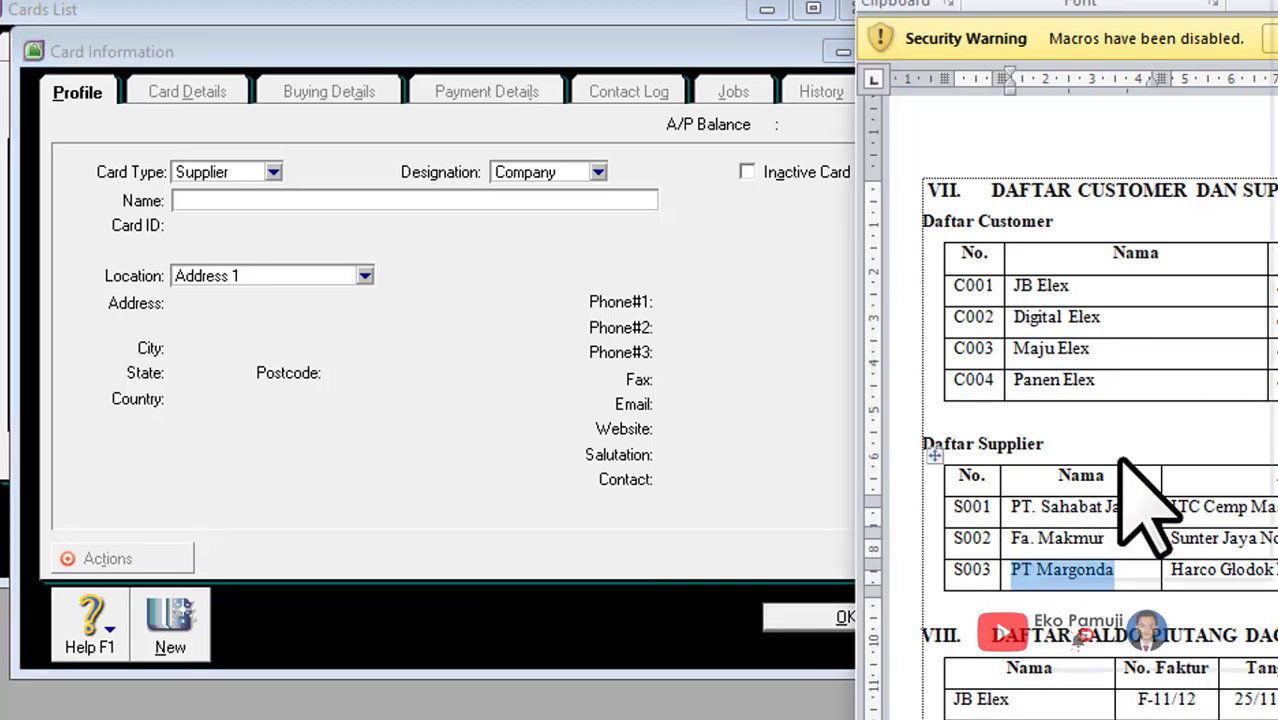
{"action": "right_click", "coordinate": [1035, 572]}
{"action": "left_click", "coordinate": [214, 200]}
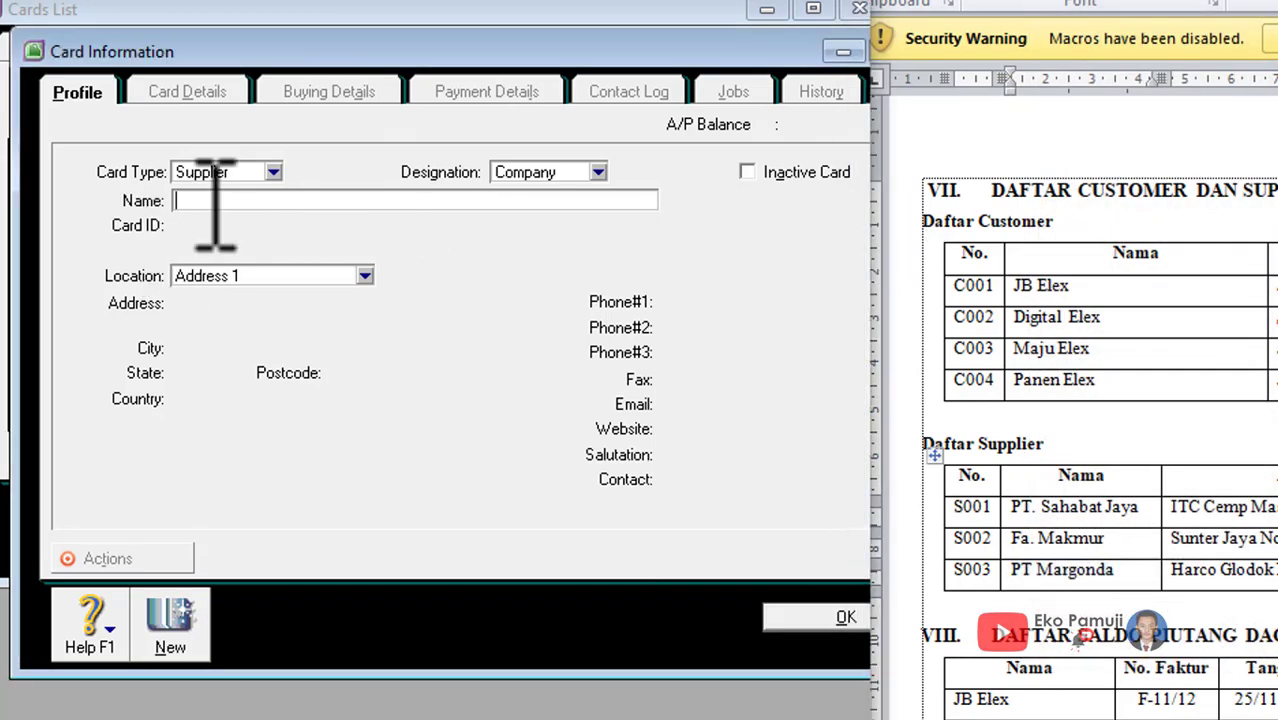
{"action": "right_click", "coordinate": [205, 200]}
{"action": "left_click", "coordinate": [280, 318]}
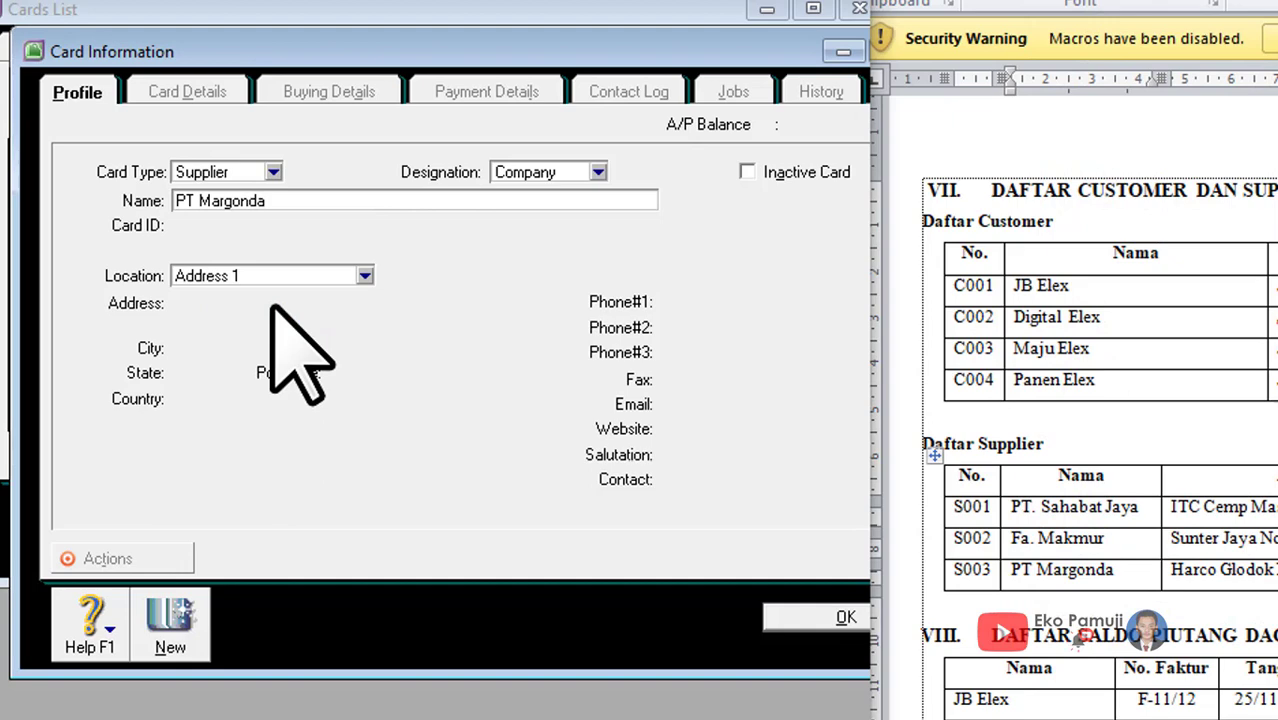
{"action": "key", "text": "Tab"}
- Copy PT Margonda's supplier number from the Word table into the card's Card ID field
{"action": "left_click", "coordinate": [990, 590]}
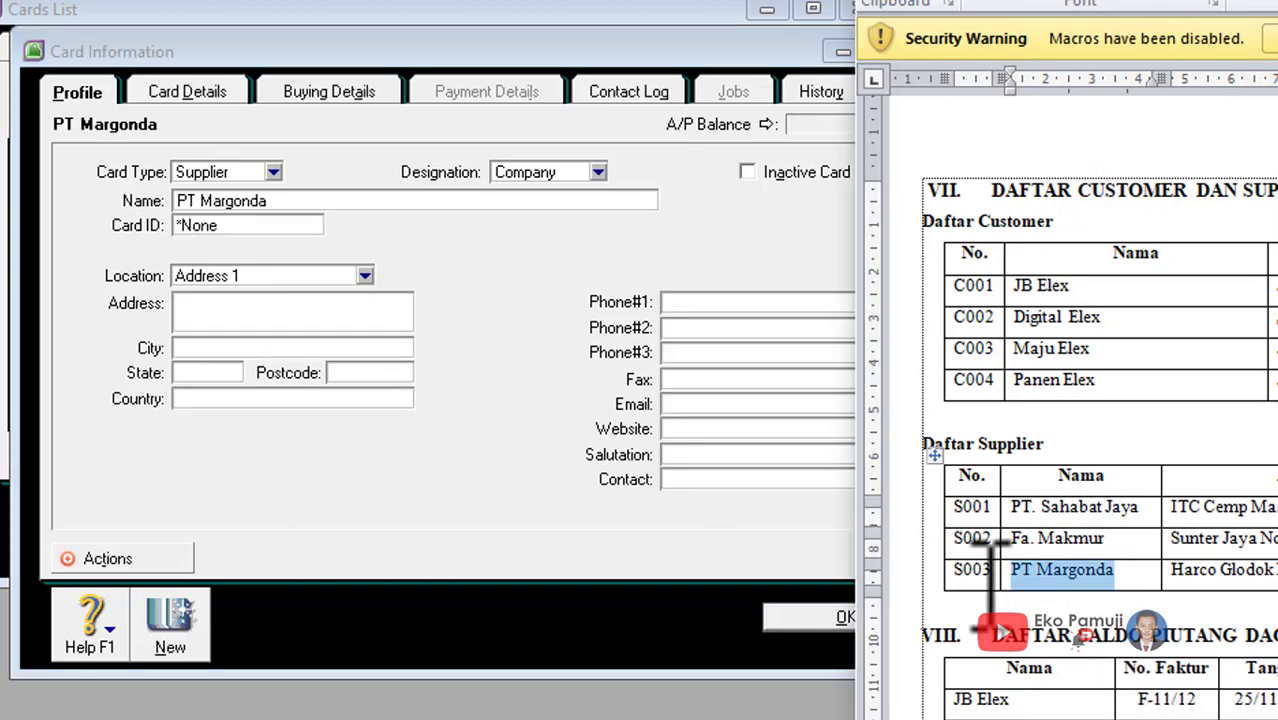
{"action": "left_click", "coordinate": [958, 570]}
{"action": "right_click", "coordinate": [966, 575]}
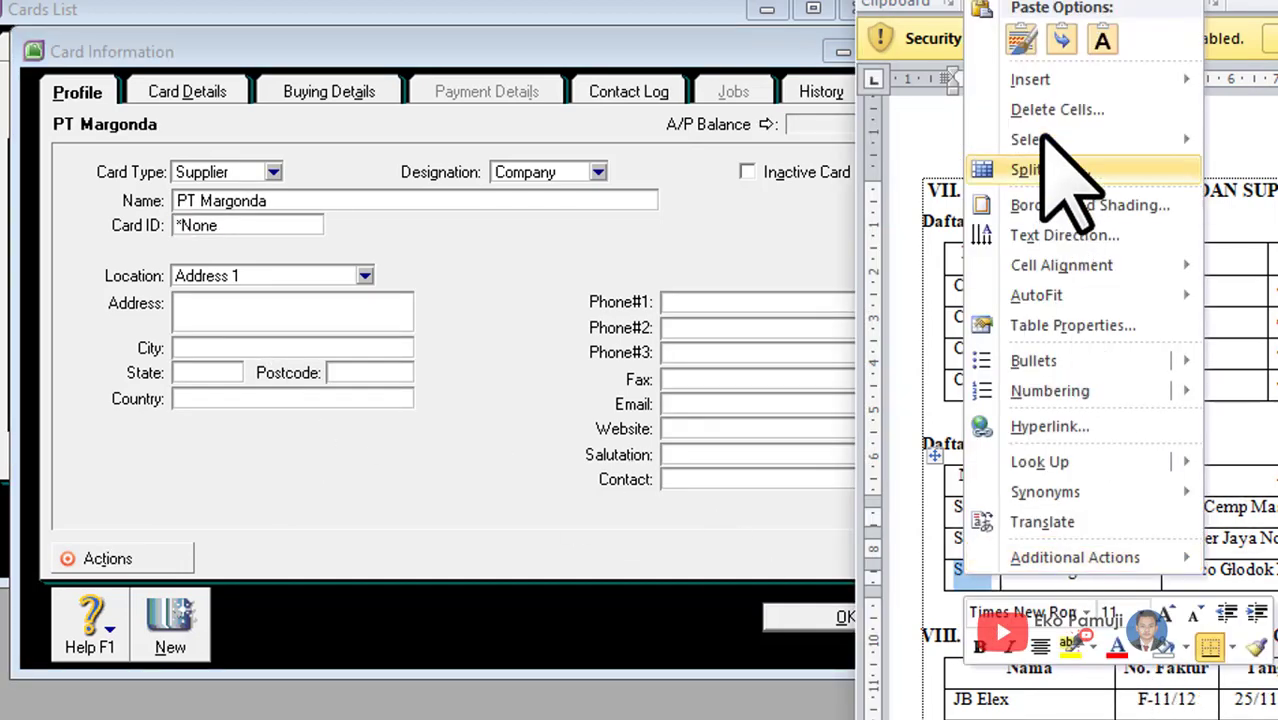
{"action": "left_click", "coordinate": [241, 228]}
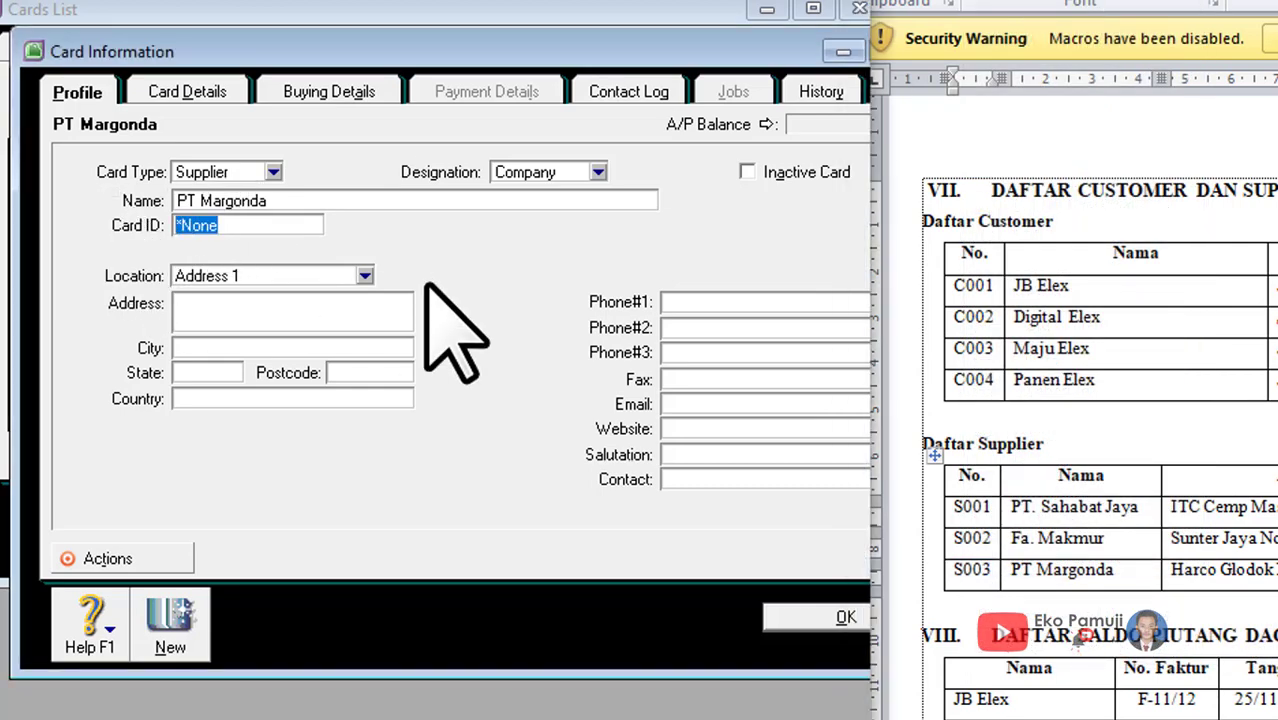
- Copy PT Margonda's address from the Word table into the card's Address field
{"action": "left_click", "coordinate": [1217, 632]}
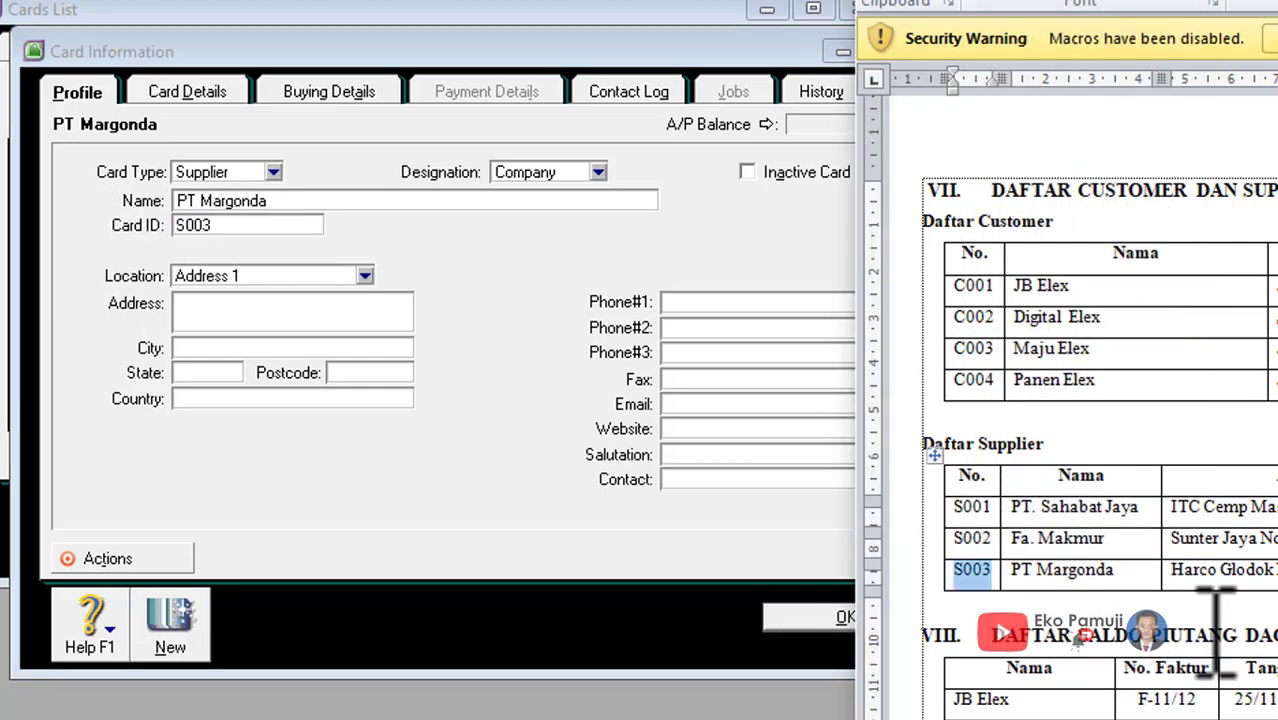
{"action": "left_click_drag", "start_coordinate": [1268, 570], "coordinate": [1210, 565]}
{"action": "right_click", "coordinate": [1210, 565]}
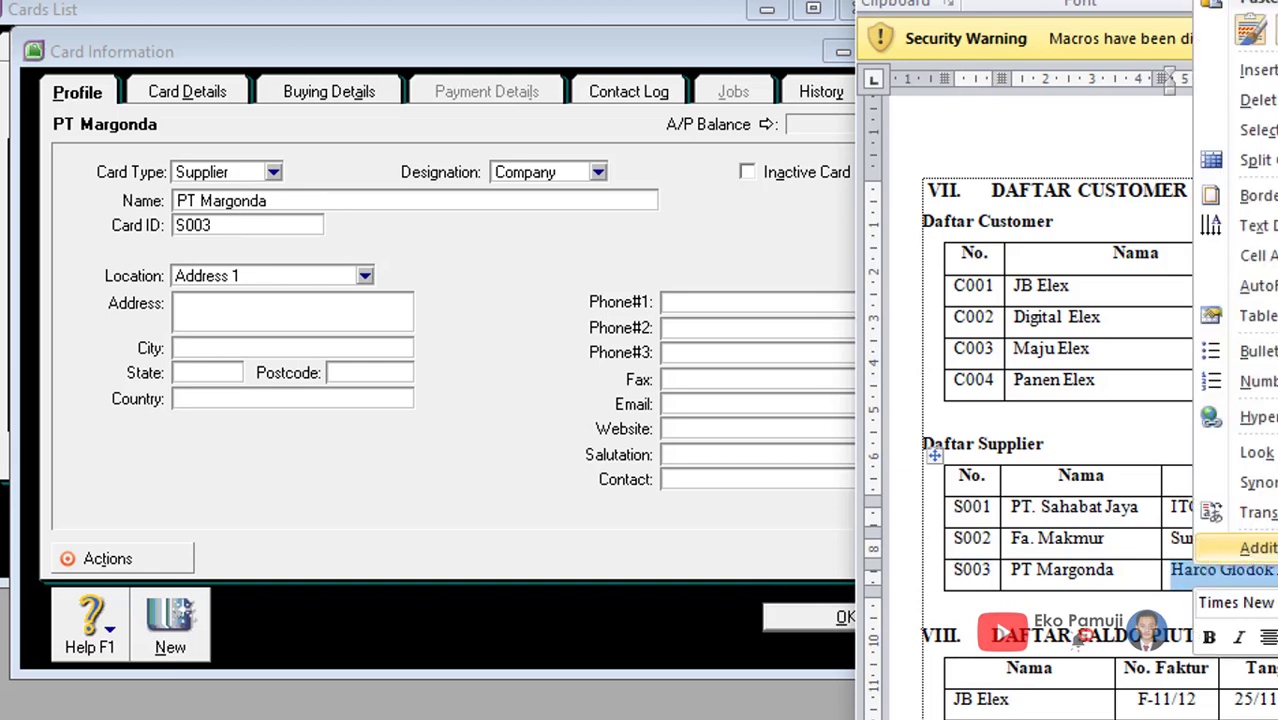
{"action": "key", "text": "Escape"}
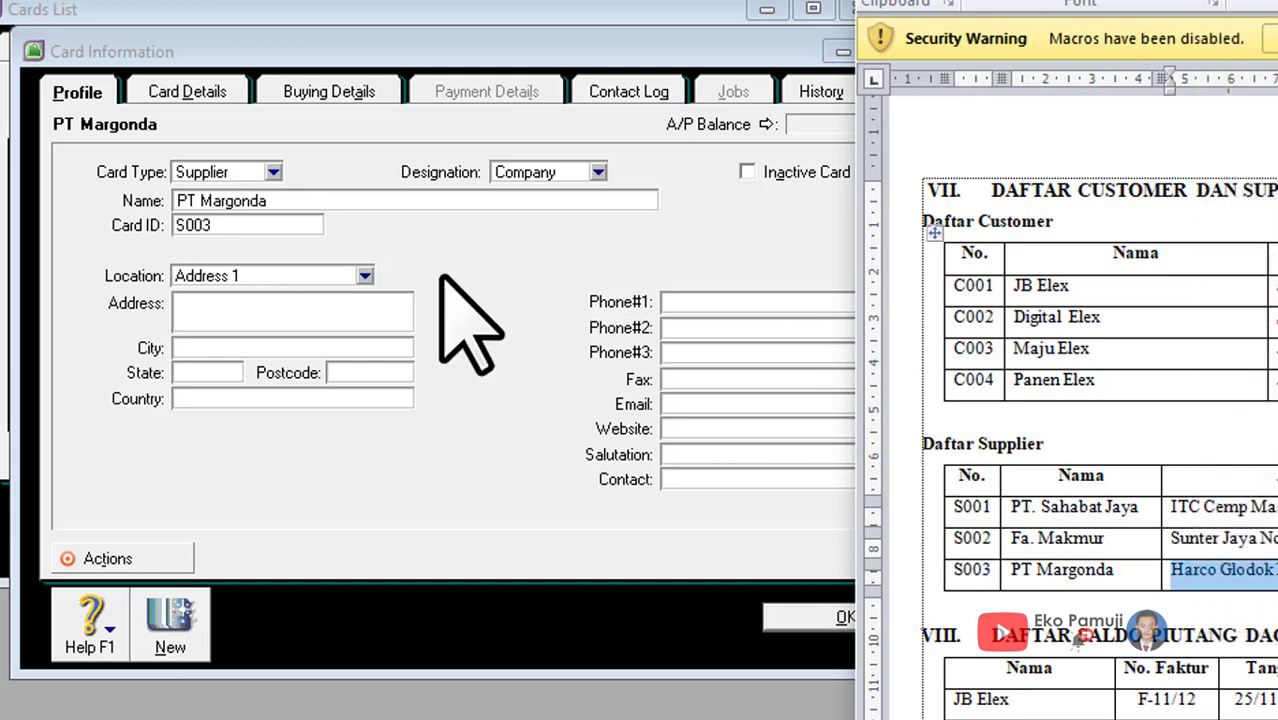
{"action": "right_click", "coordinate": [311, 312]}
{"action": "left_click", "coordinate": [378, 430]}
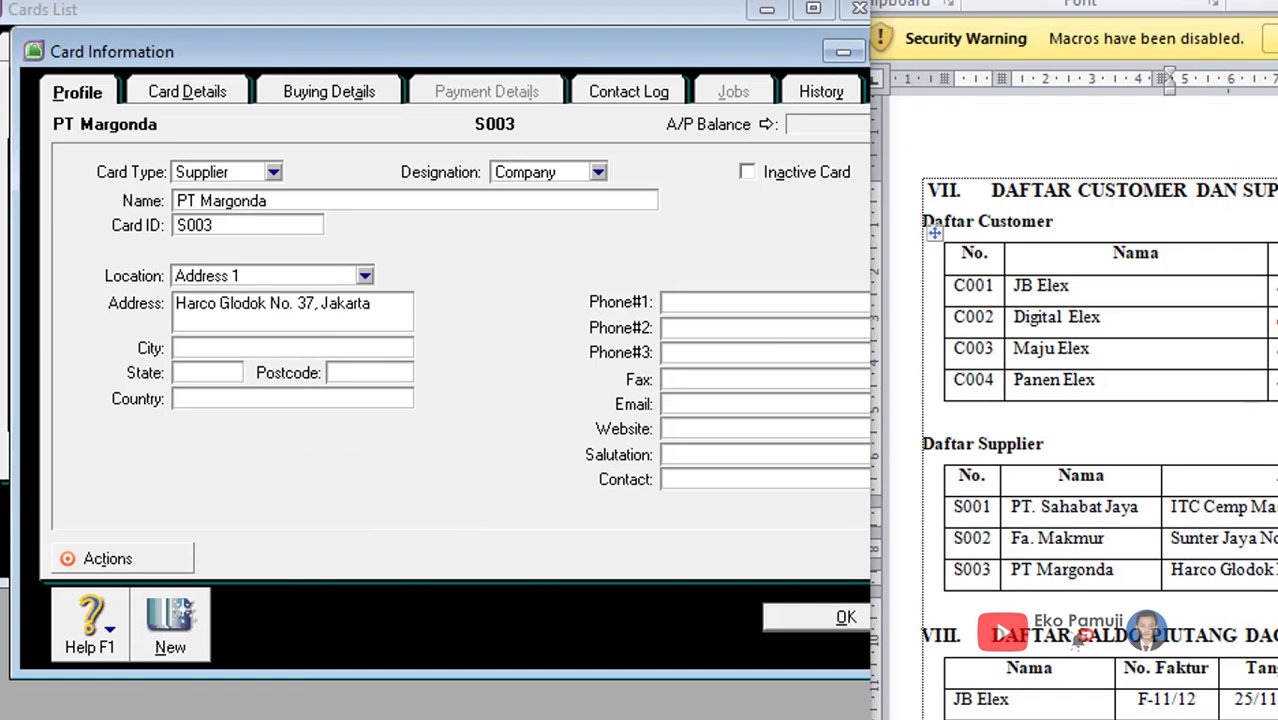
{"action": "key", "text": "alt+Tab"}
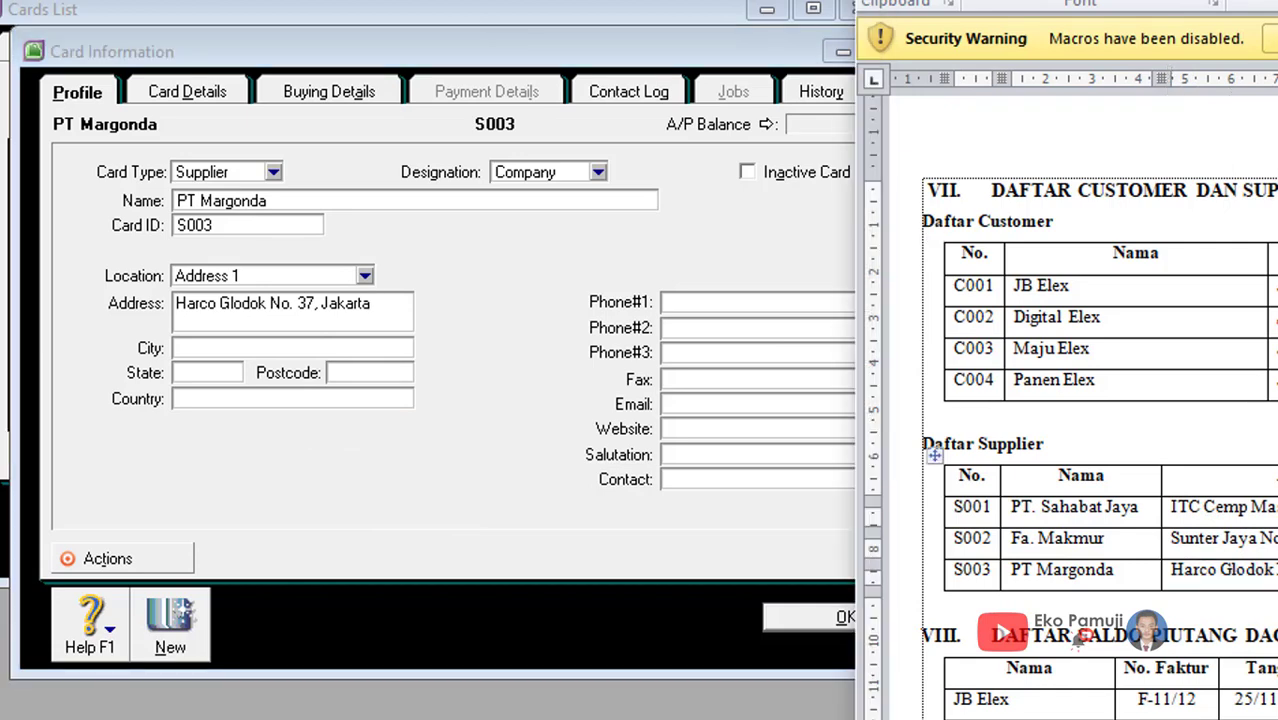
{"action": "left_click", "coordinate": [725, 300]}
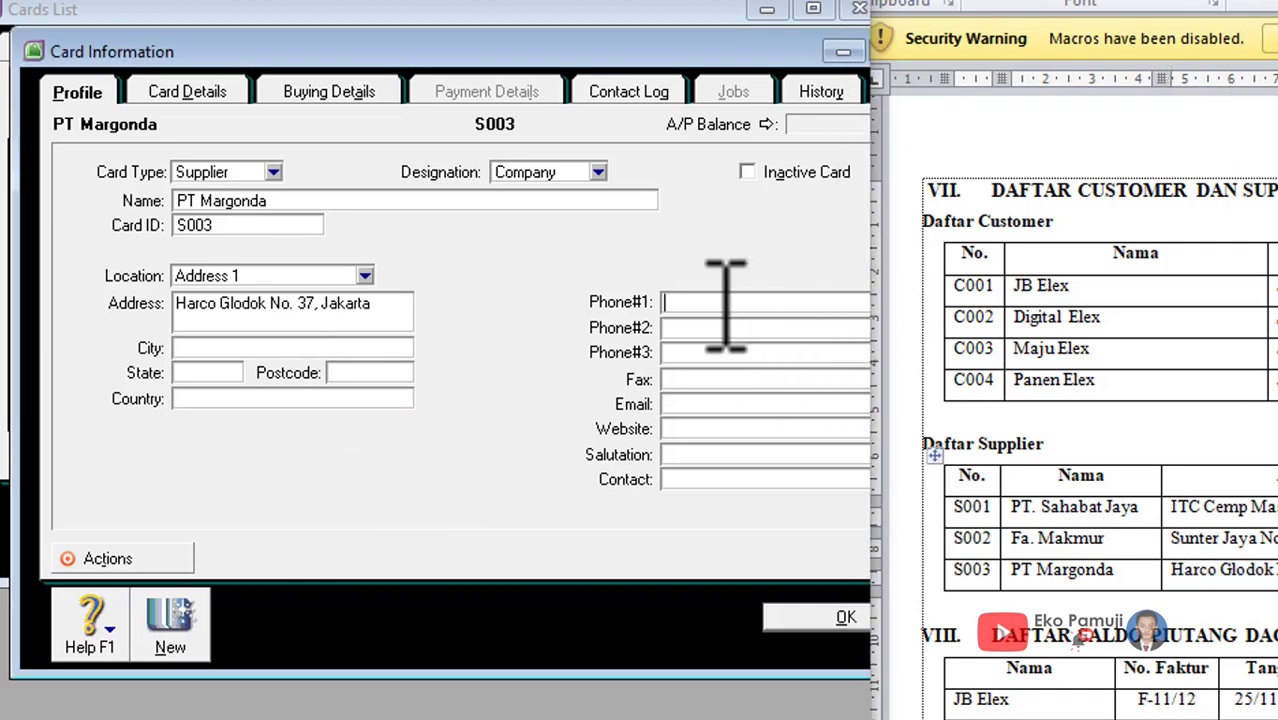
{"action": "right_click", "coordinate": [716, 302]}
{"action": "left_click", "coordinate": [778, 419]}
{"action": "left_click", "coordinate": [825, 616]}
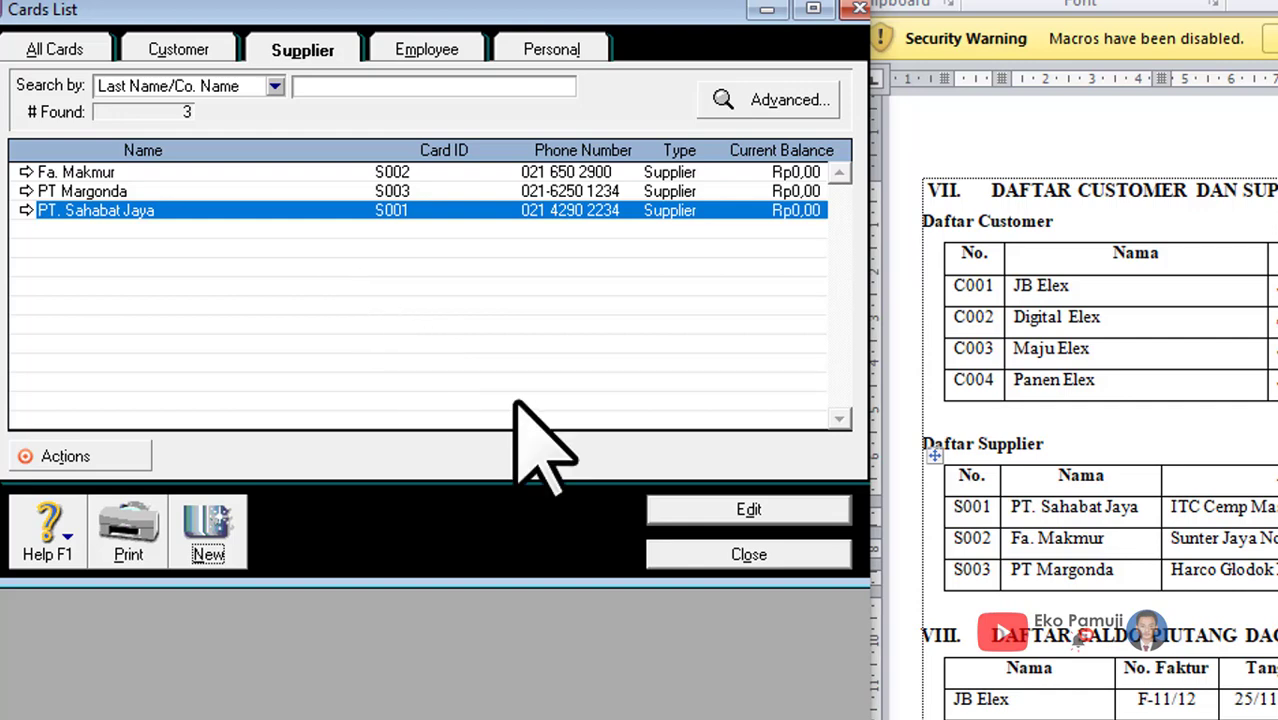
- Close the Cards List and reopen it from the Card File to review the supplier cards
{"action": "left_click", "coordinate": [748, 552]}
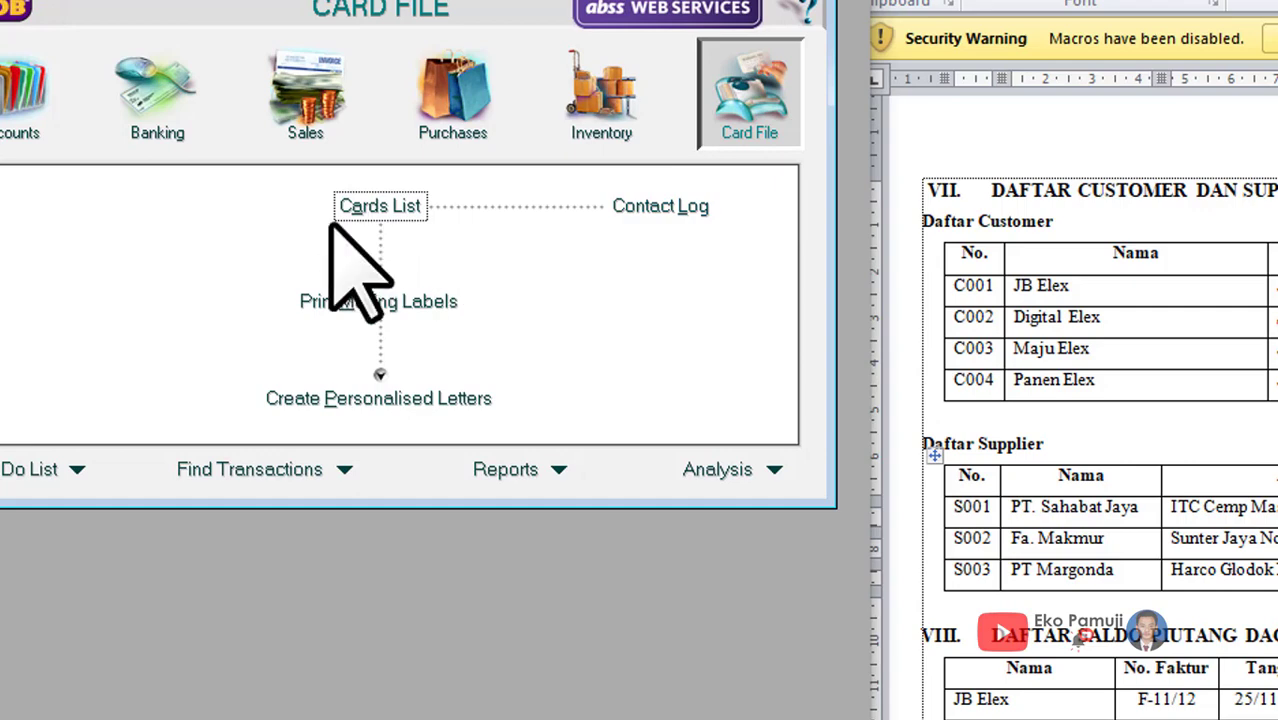
{"action": "left_click", "coordinate": [372, 205]}
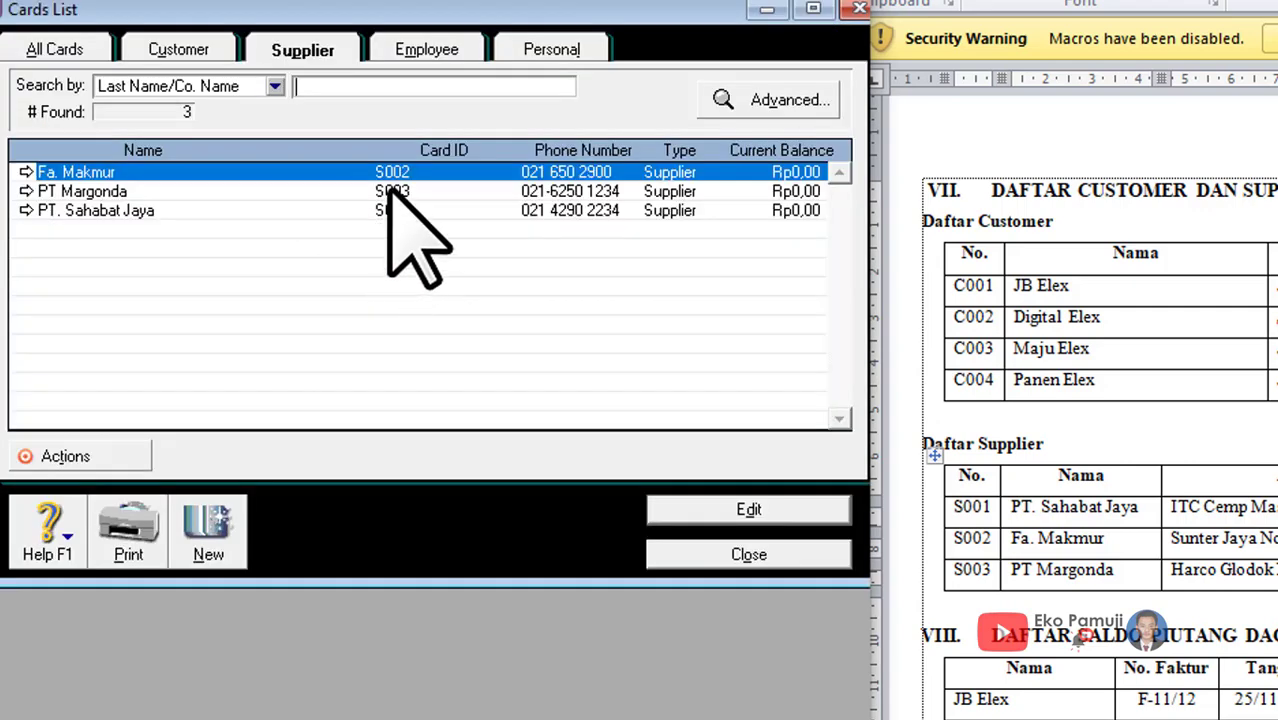
- Show the customer cards, open a blank card from that list to check its preset card type, and close it unsaved
{"action": "left_click", "coordinate": [175, 50]}
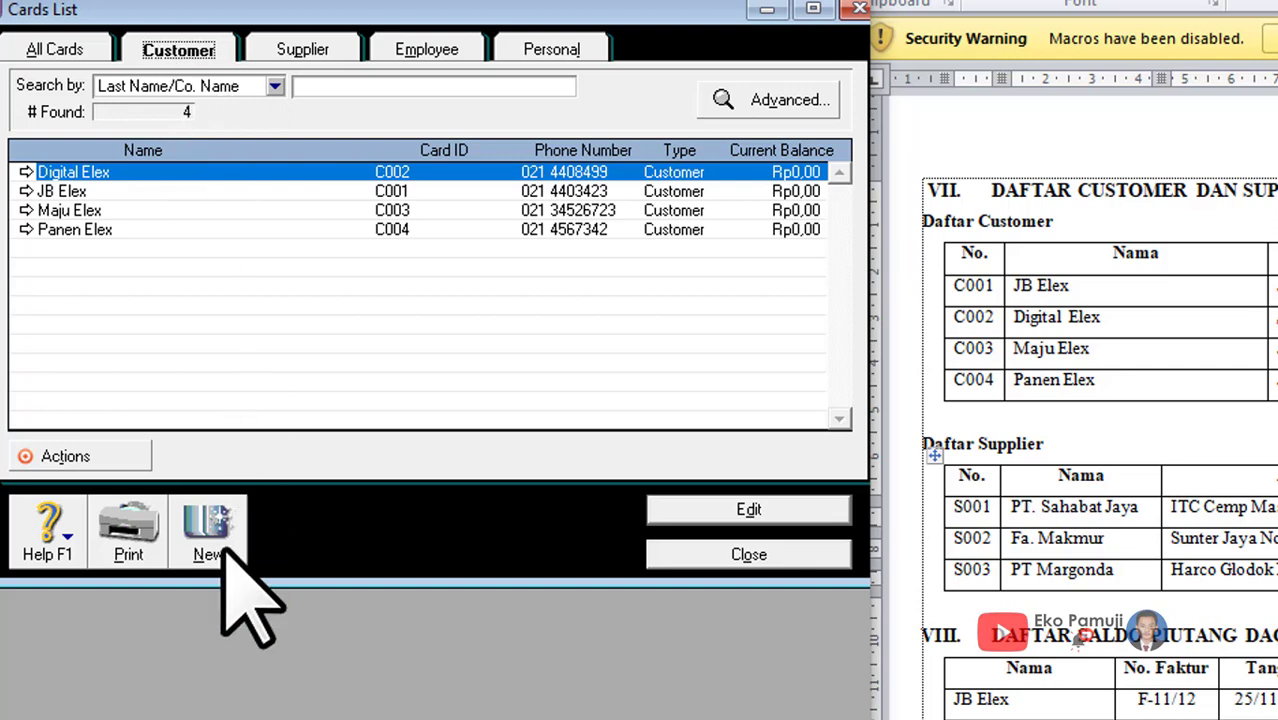
{"action": "left_click", "coordinate": [215, 545]}
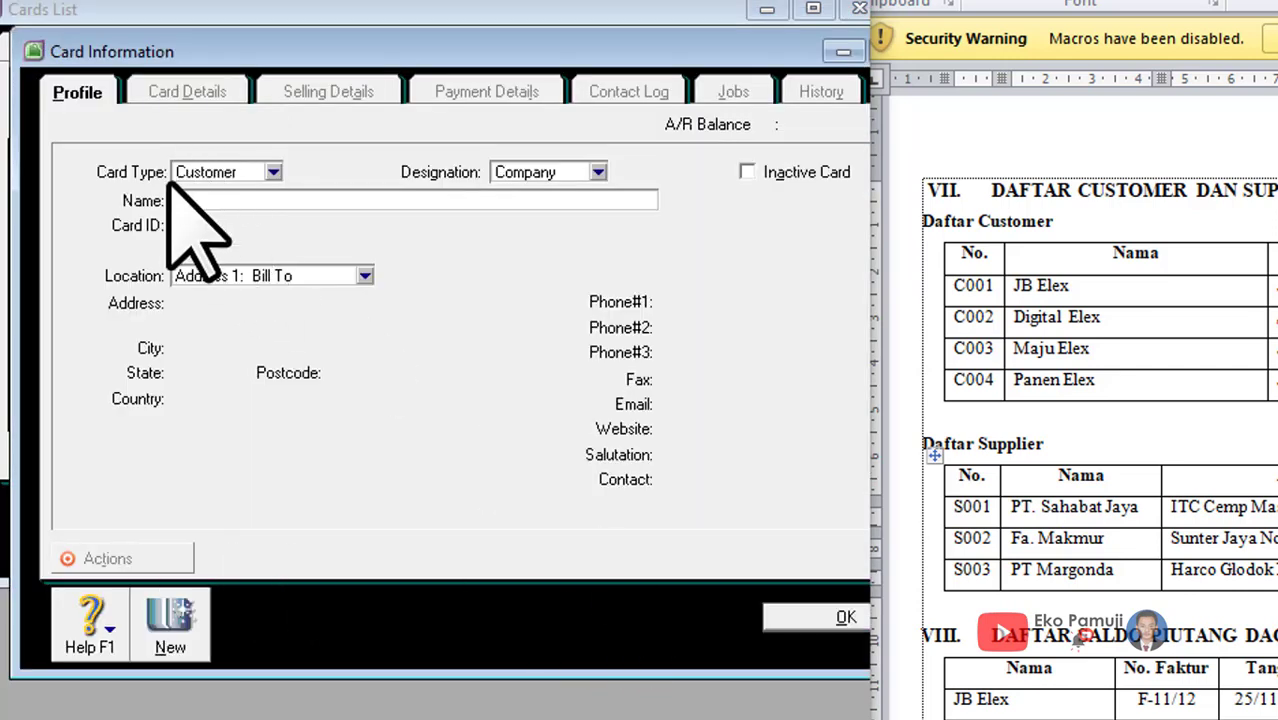
{"action": "left_click_drag", "start_coordinate": [698, 60], "coordinate": [472, 63]}
{"action": "left_click", "coordinate": [707, 47]}
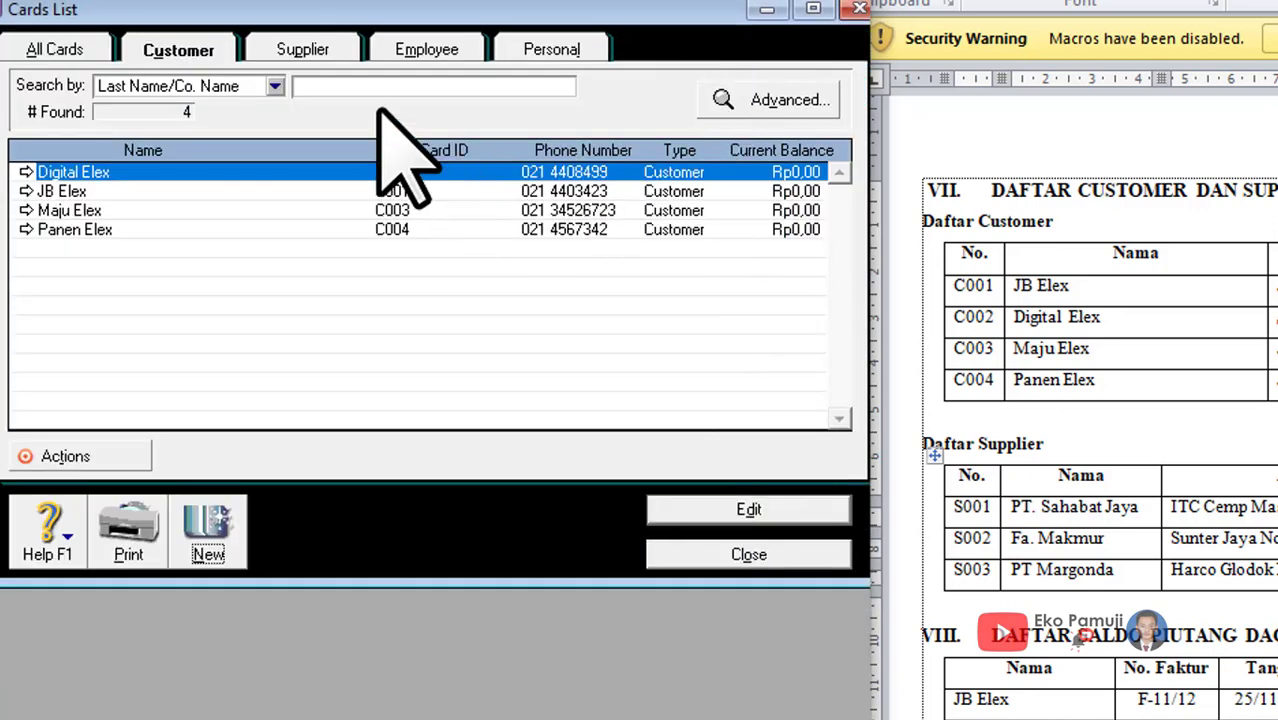
- Show the supplier cards, open a blank card from that list to check its preset card type, and close it unsaved
{"action": "left_click", "coordinate": [305, 50]}
{"action": "left_click", "coordinate": [228, 555]}
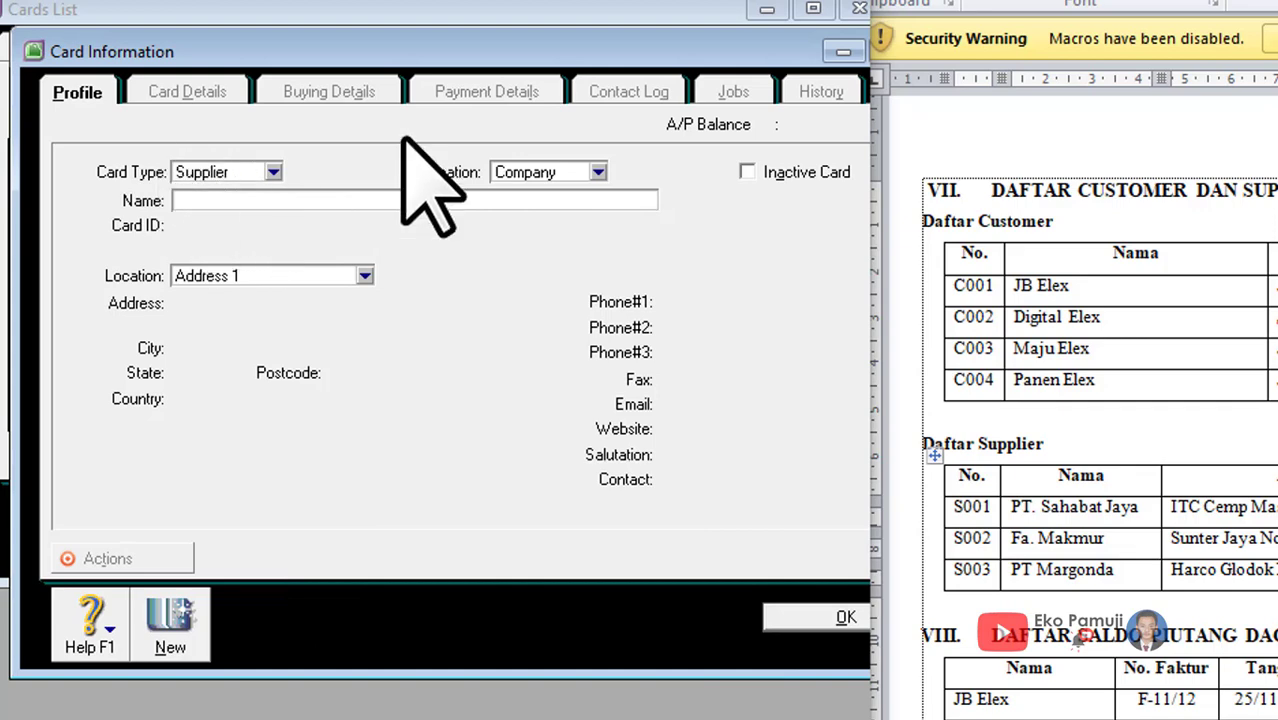
{"action": "left_click_drag", "start_coordinate": [570, 56], "coordinate": [434, 46]}
{"action": "left_click", "coordinate": [797, 38]}
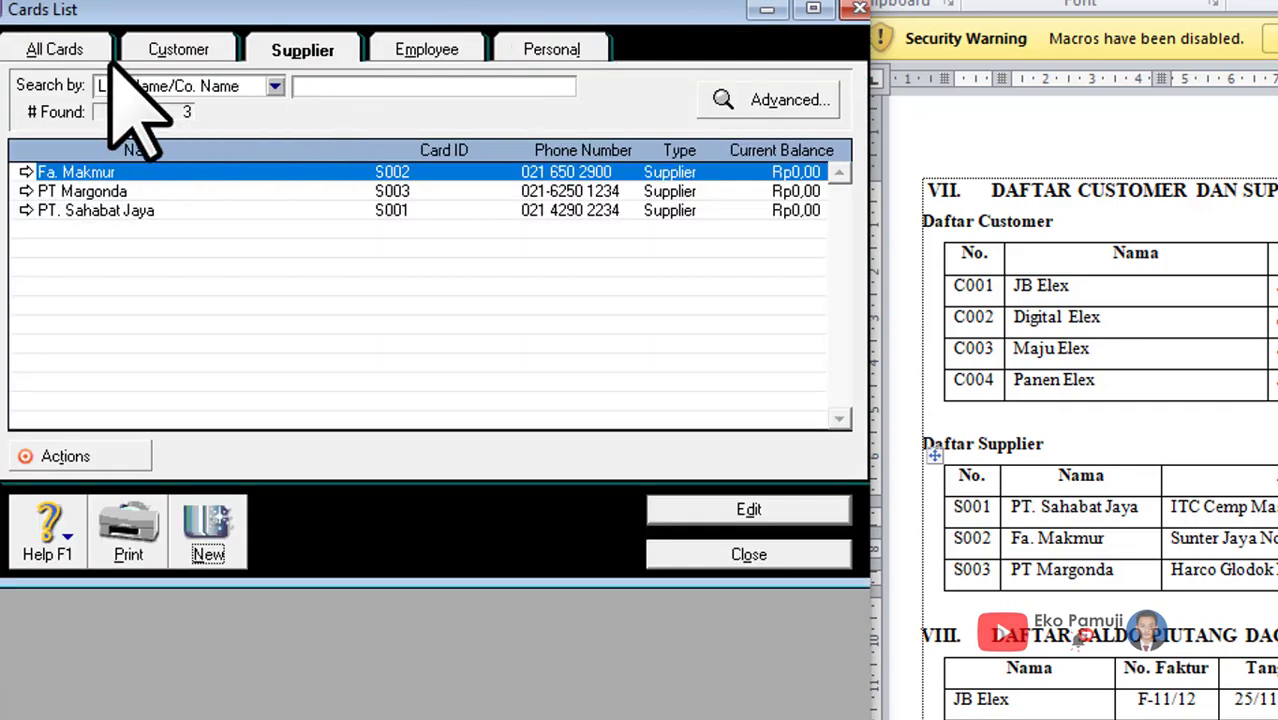
- Start a new card from the list of all cards, set its card type to Customer, and close it unsaved
{"action": "left_click", "coordinate": [100, 52]}
{"action": "left_click", "coordinate": [210, 530]}
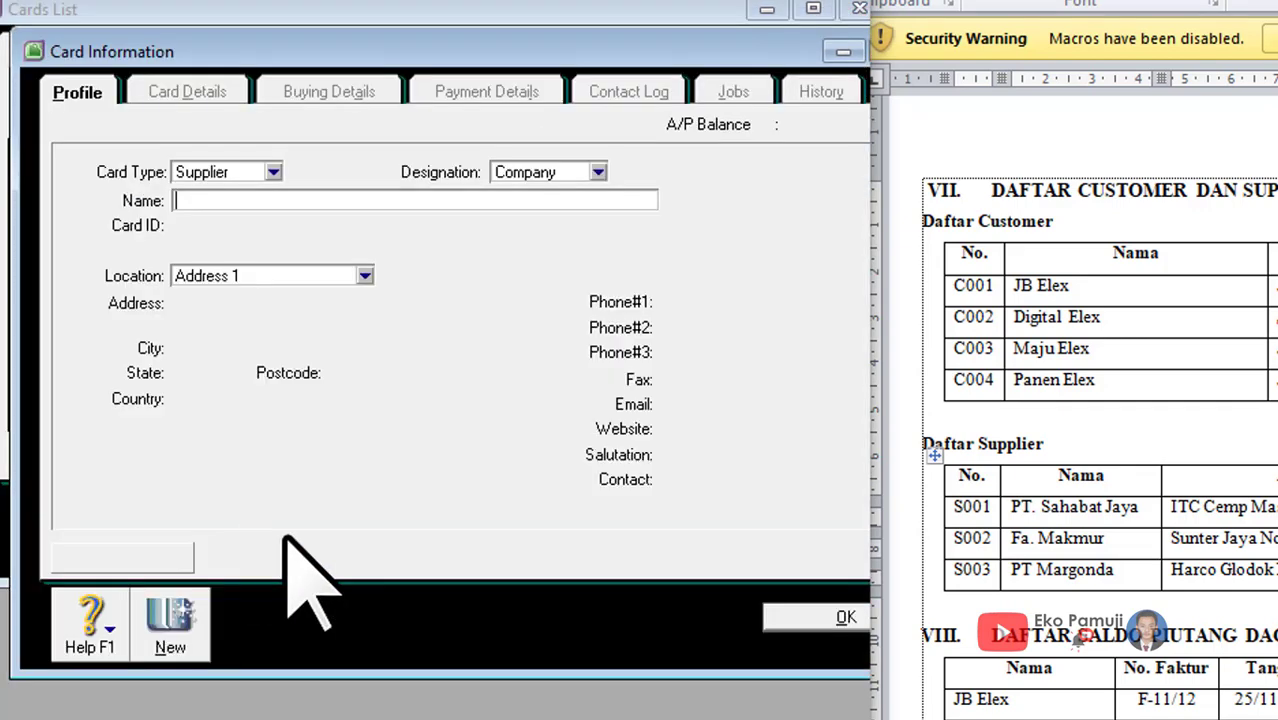
{"action": "left_click", "coordinate": [273, 172]}
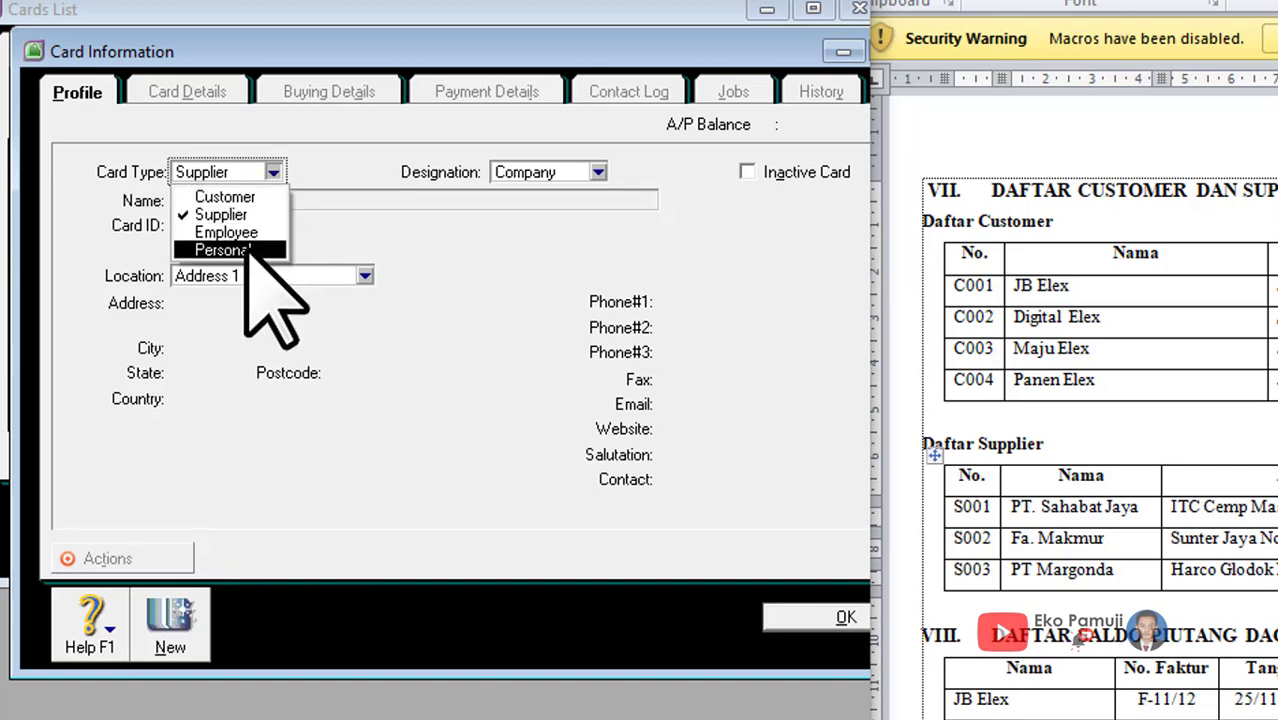
{"action": "left_click", "coordinate": [239, 199]}
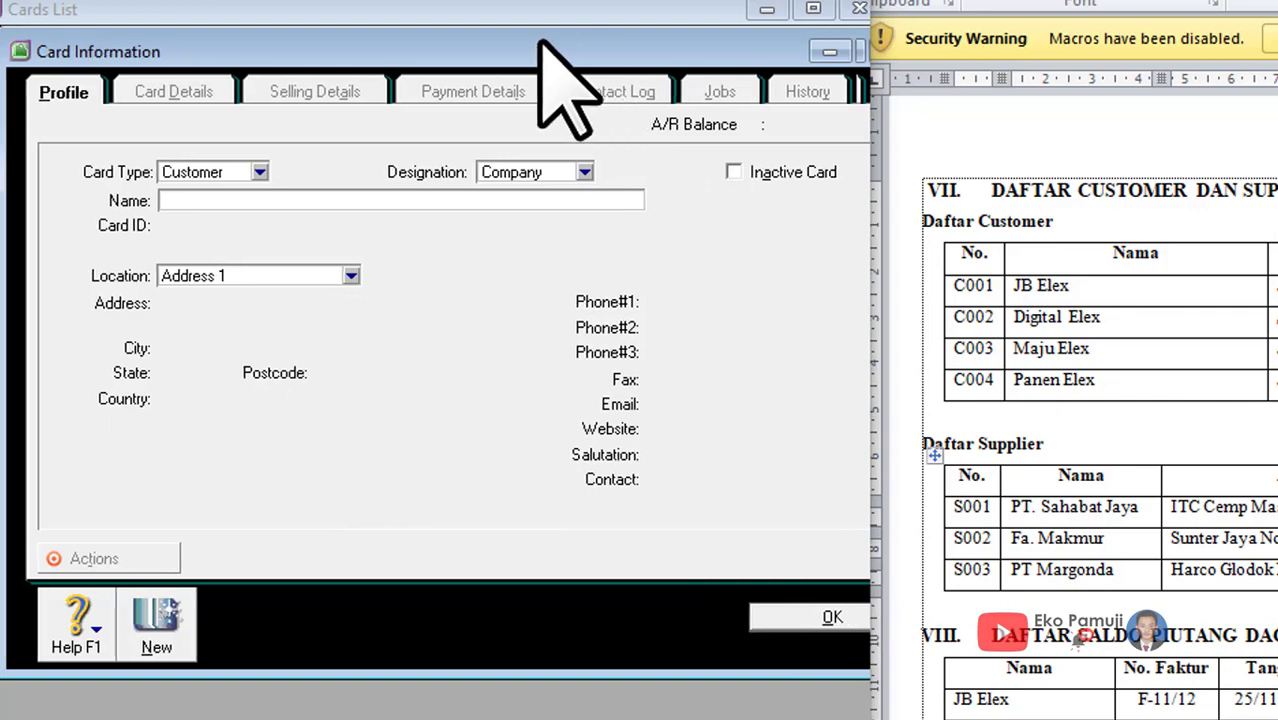
{"action": "left_click", "coordinate": [849, 48]}
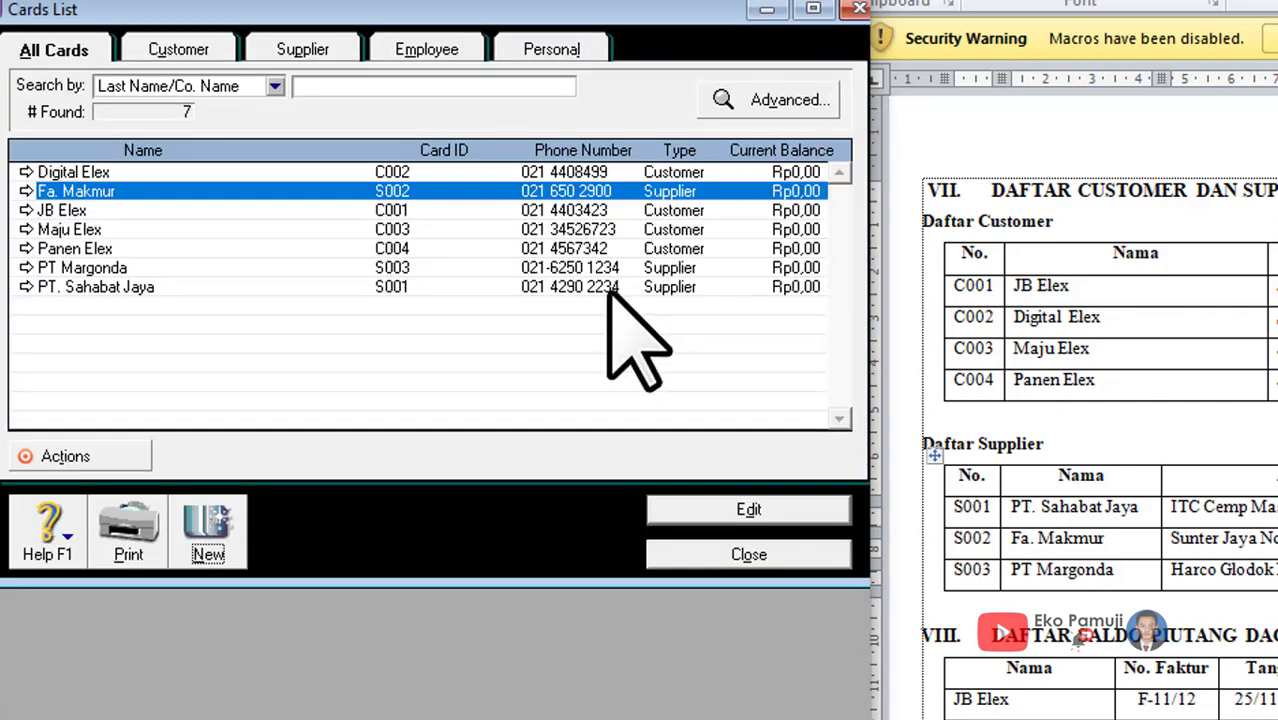
- Close the Cards List and find the Saldo Piutang and Saldo Utang tables in the Word document
{"action": "left_click", "coordinate": [720, 555]}
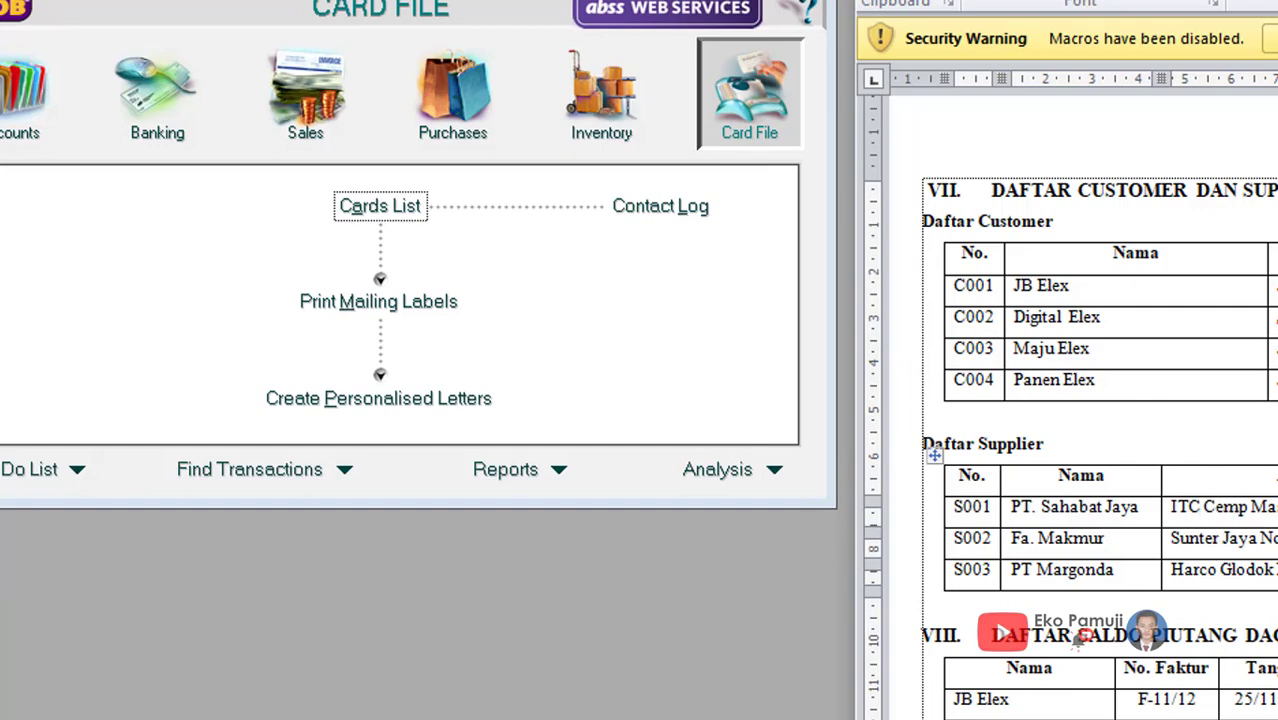
{"action": "scroll", "coordinate": [1070, 400], "scroll_direction": "down", "scroll_amount": 5}
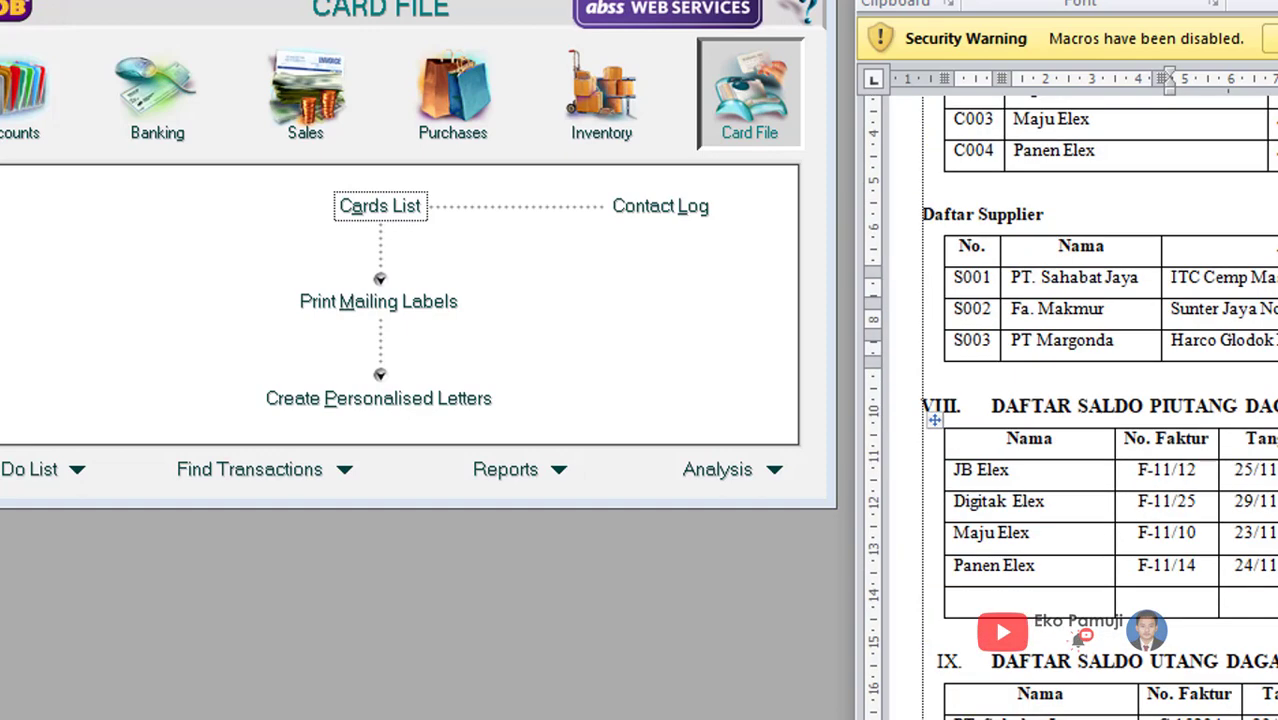
{"action": "scroll", "coordinate": [1070, 400], "scroll_direction": "down", "scroll_amount": 2}
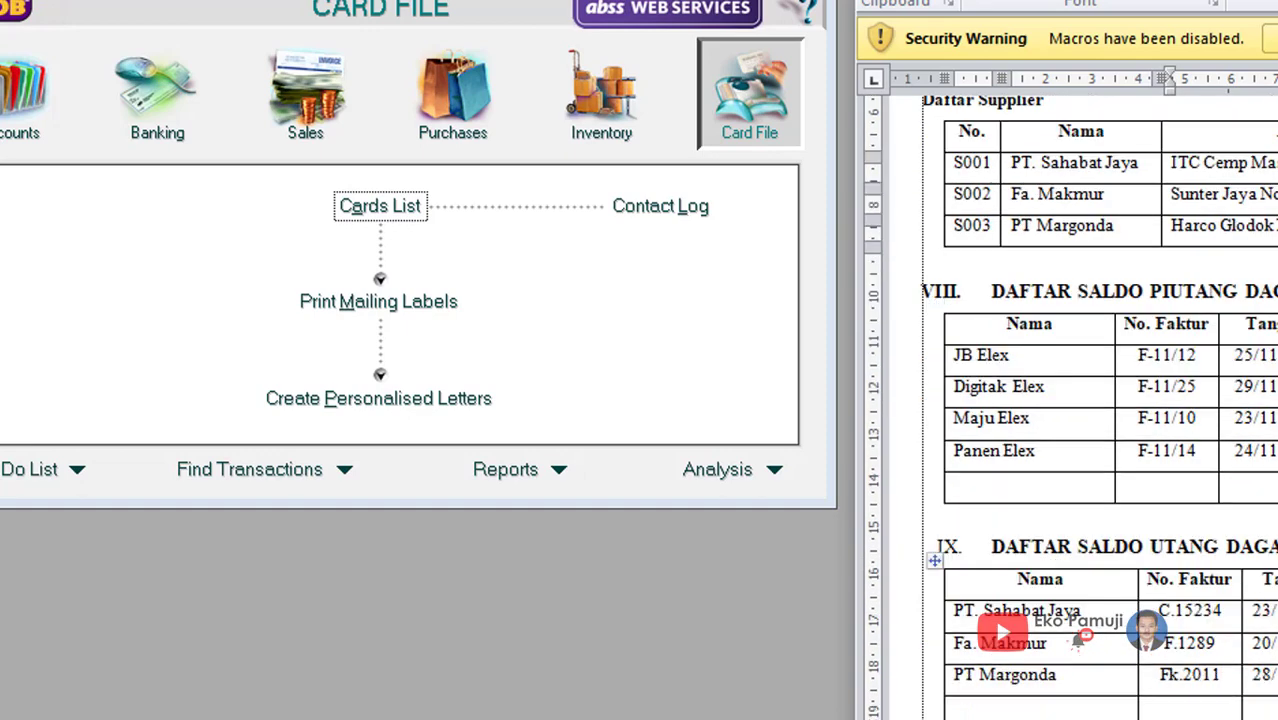